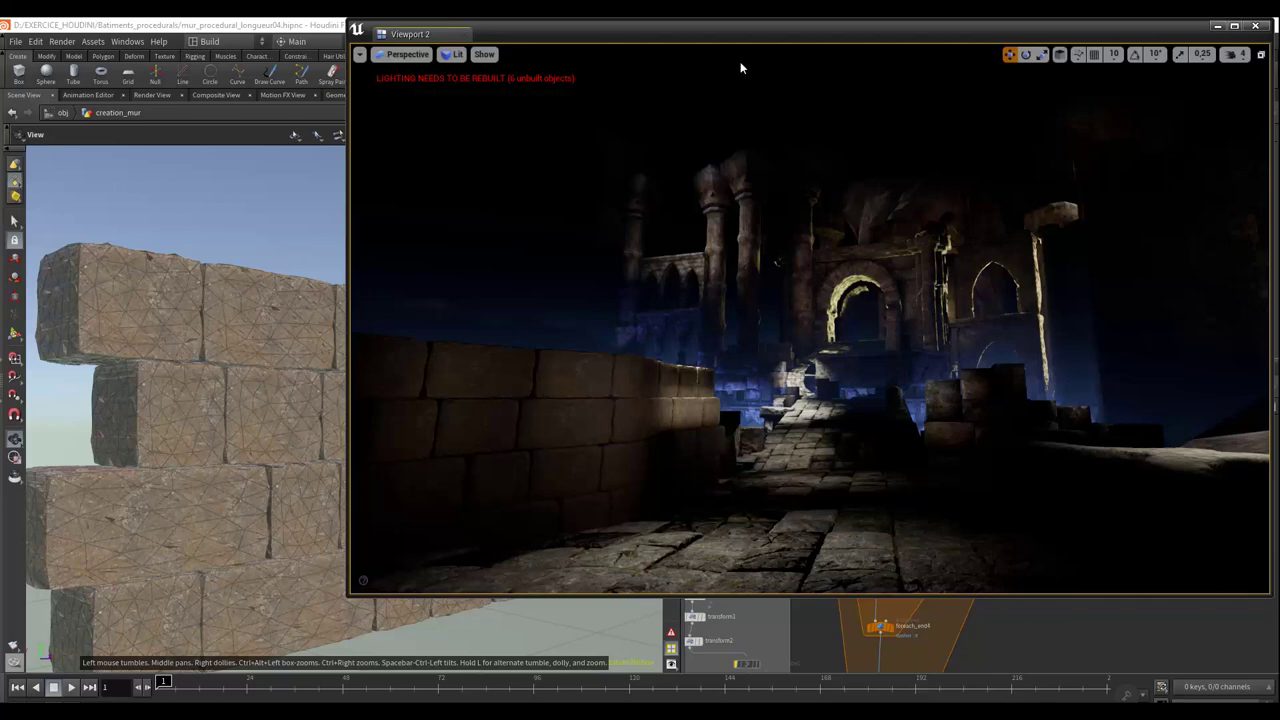
Bring the Houdini stone-wall project in front of the Unreal Engine dungeon scene
left_click(265, 28)
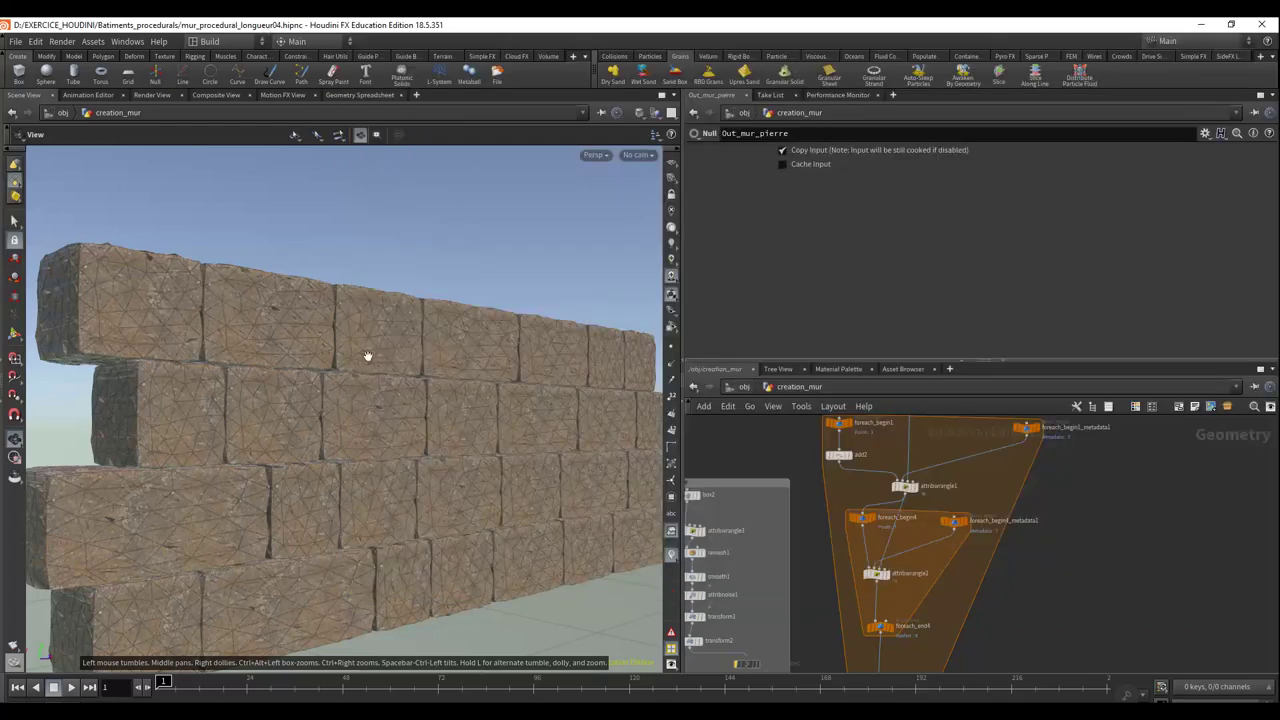
mouse_move(400, 382)
left_mouse_down()
mouse_move(396, 397)
mouse_move(392, 375)
mouse_move(354, 385)
mouse_move(365, 386)
left_mouse_up()
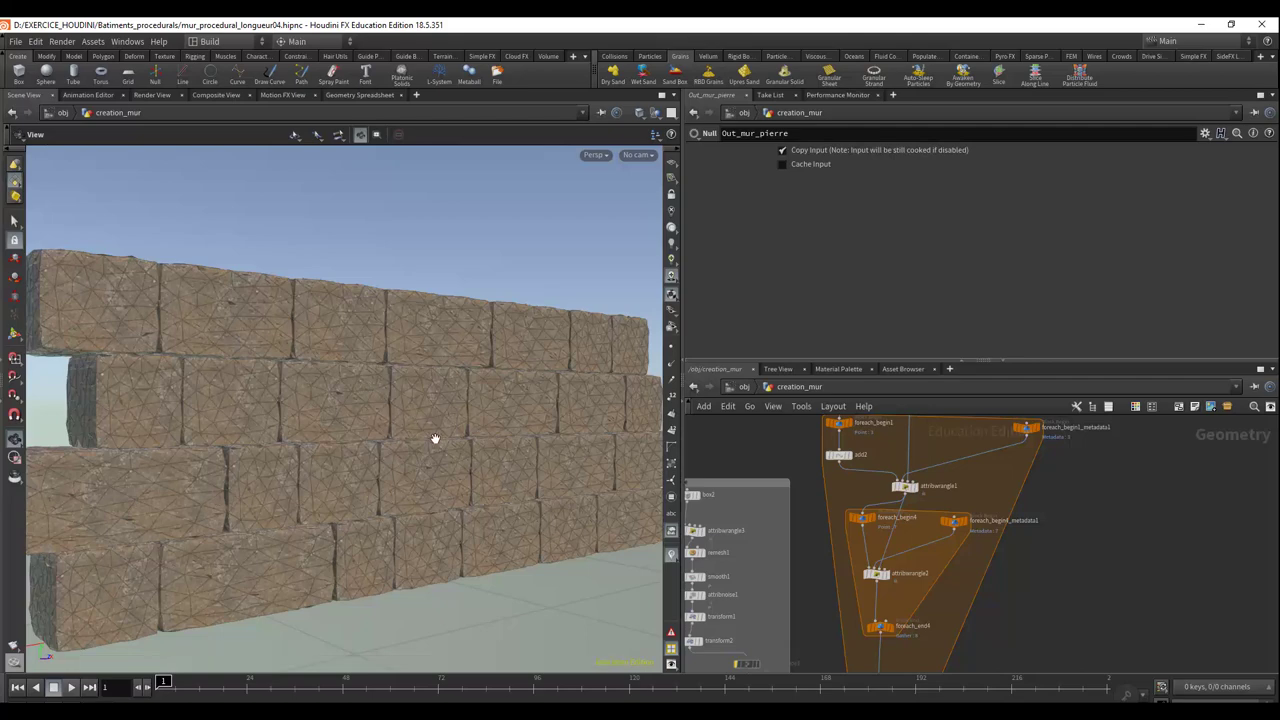
mouse_move(400, 449)
left_mouse_down()
mouse_move(437, 434)
mouse_move(429, 460)
mouse_move(409, 463)
left_mouse_up()
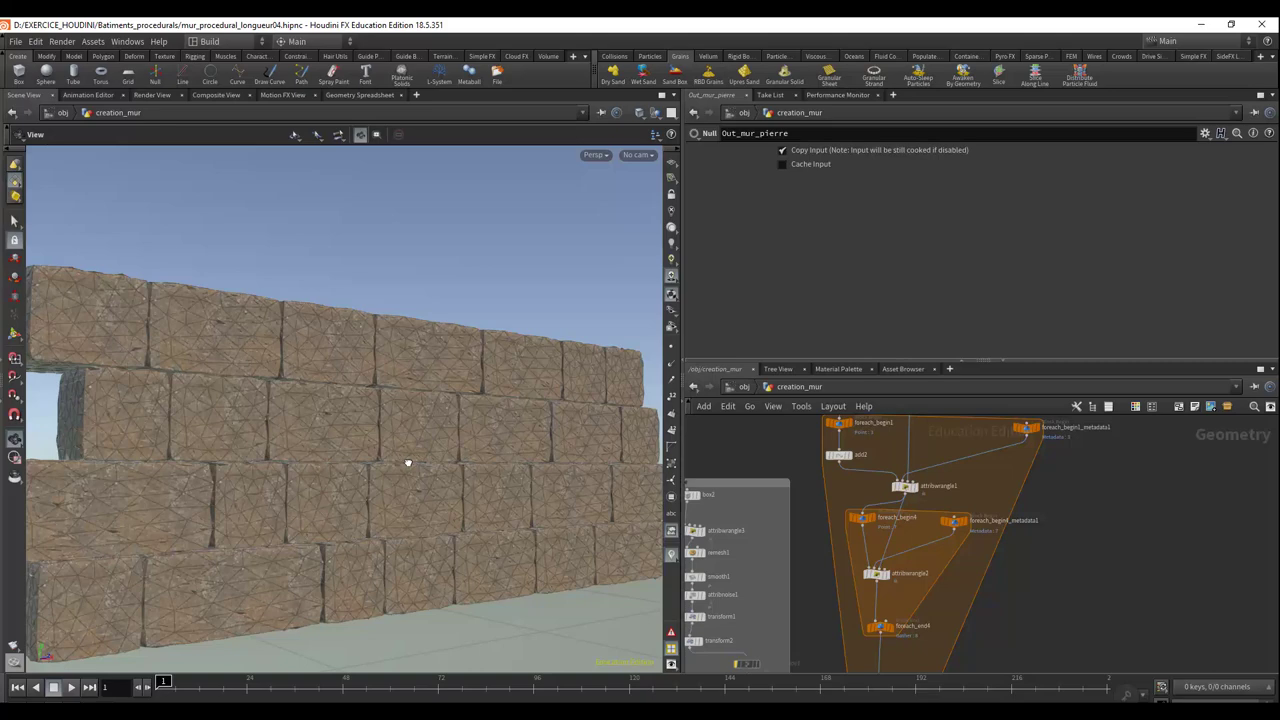
left_click_drag(440, 486, 411, 485)
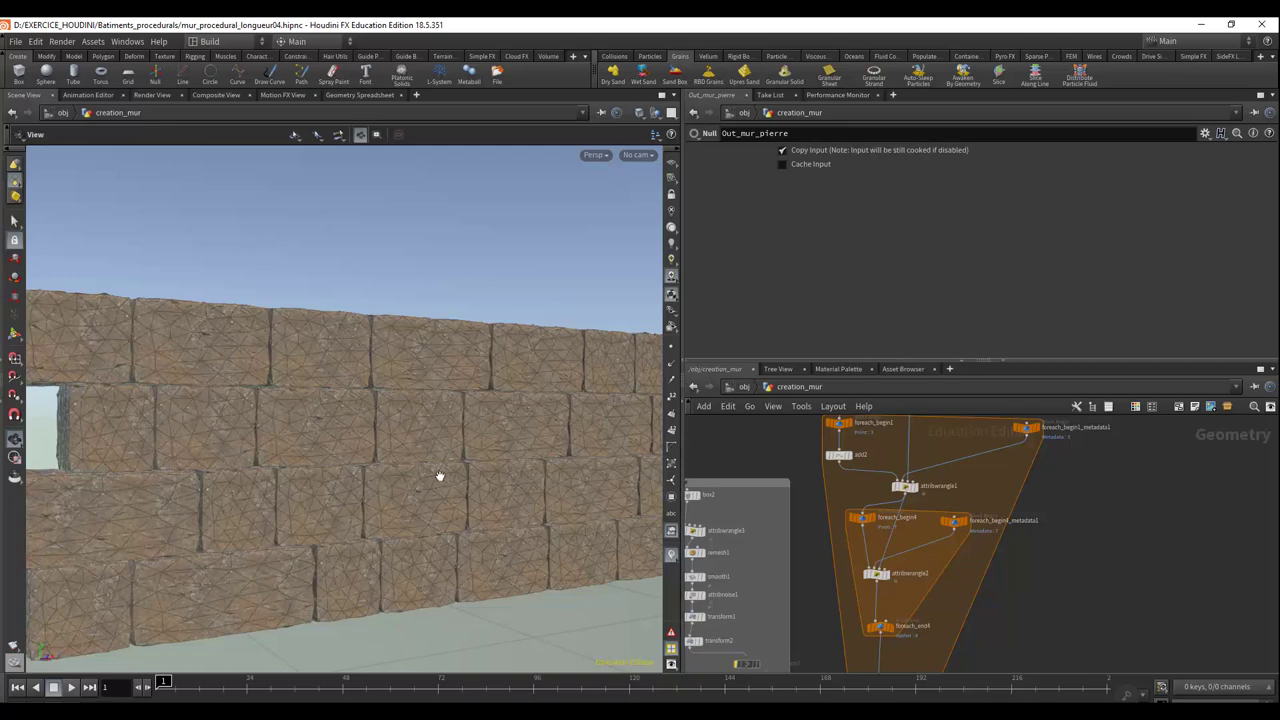
mouse_move(440, 471)
left_mouse_down()
mouse_move(486, 459)
mouse_move(468, 471)
left_mouse_up()
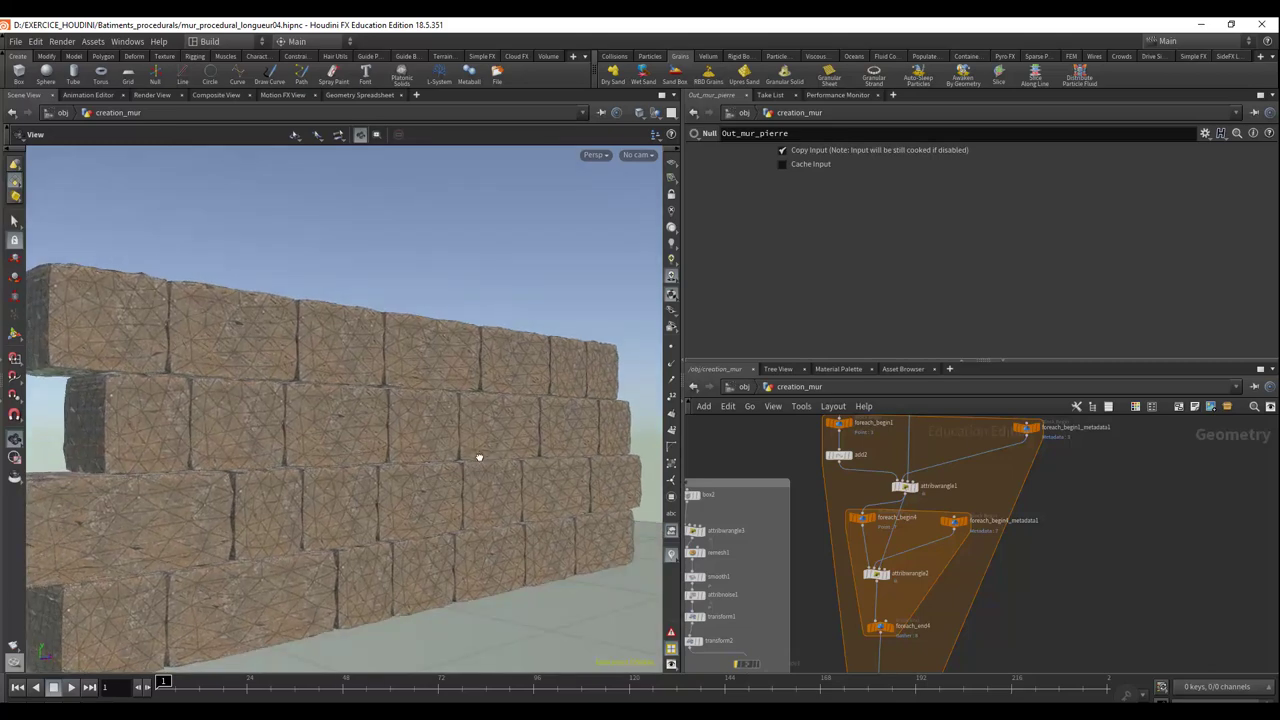
mouse_move(480, 455)
left_mouse_down()
mouse_move(433, 457)
mouse_move(434, 494)
mouse_move(474, 451)
mouse_move(460, 434)
mouse_move(389, 434)
mouse_move(462, 442)
left_mouse_up()
scroll(449, 437, "up", 2)
scroll(449, 437, "up", 2)
scroll(449, 437, "up", 2)
scroll(404, 442, "up", 1)
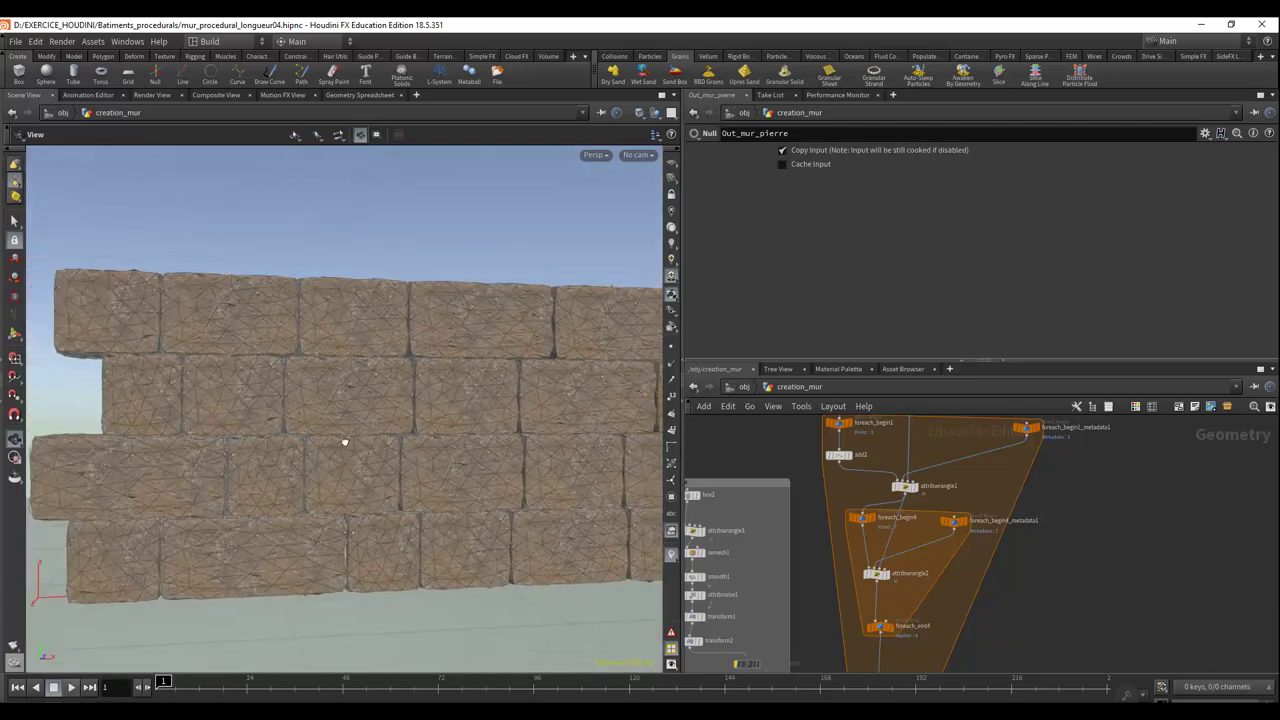
mouse_move(346, 443)
left_mouse_down()
mouse_move(388, 440)
mouse_move(354, 463)
mouse_move(289, 463)
mouse_move(303, 463)
mouse_move(265, 430)
left_mouse_up()
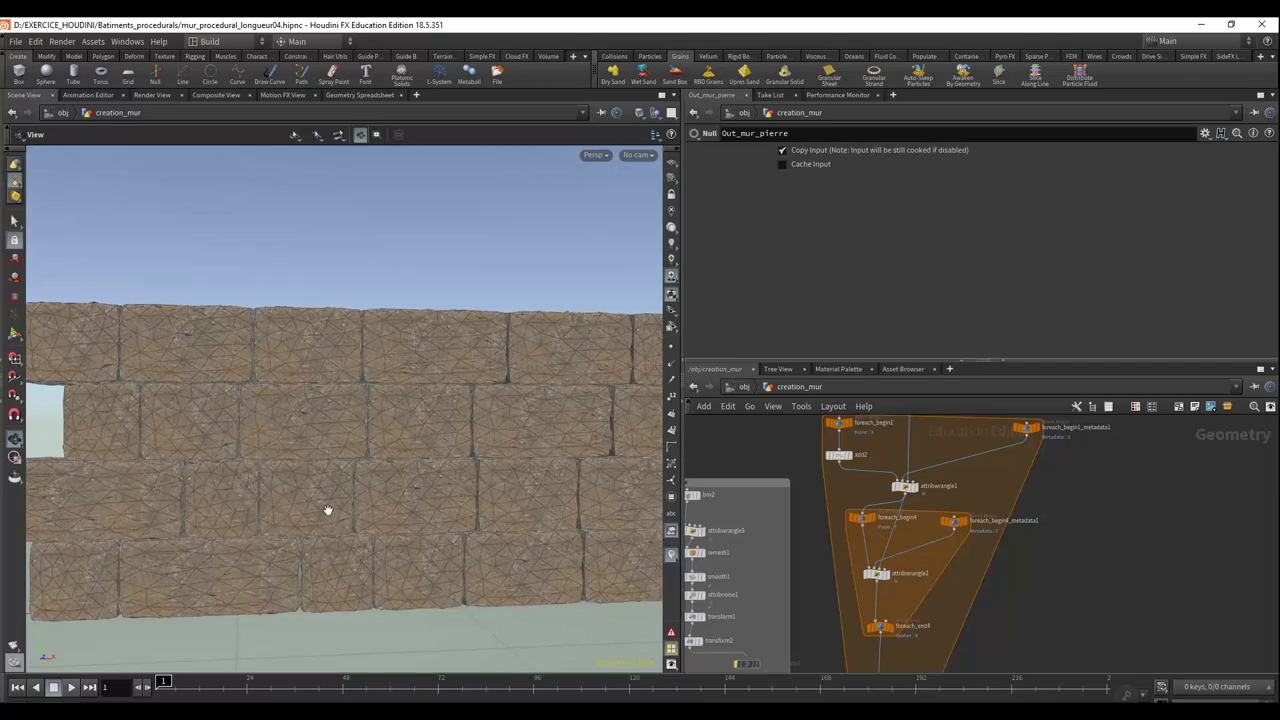
mouse_move(263, 477)
left_mouse_down()
mouse_move(300, 474)
mouse_move(251, 460)
left_mouse_up()
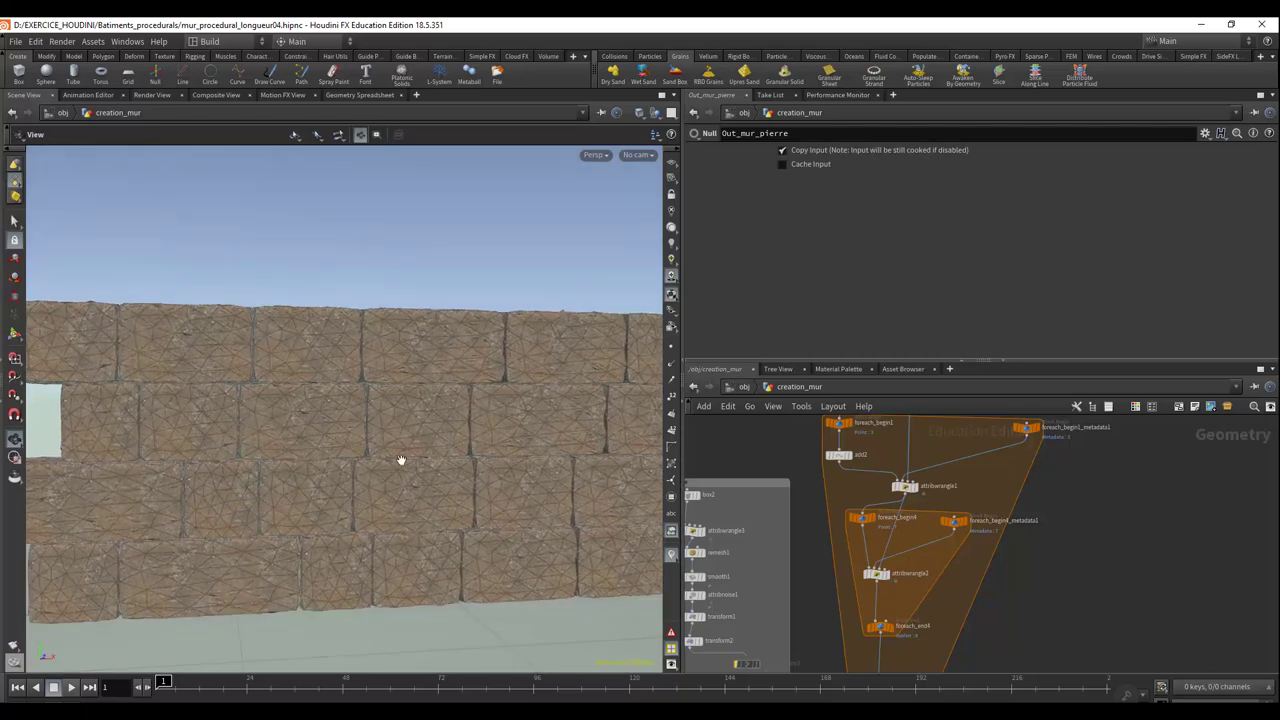
left_click_drag(371, 471, 505, 442)
scroll(494, 443, "up", 3)
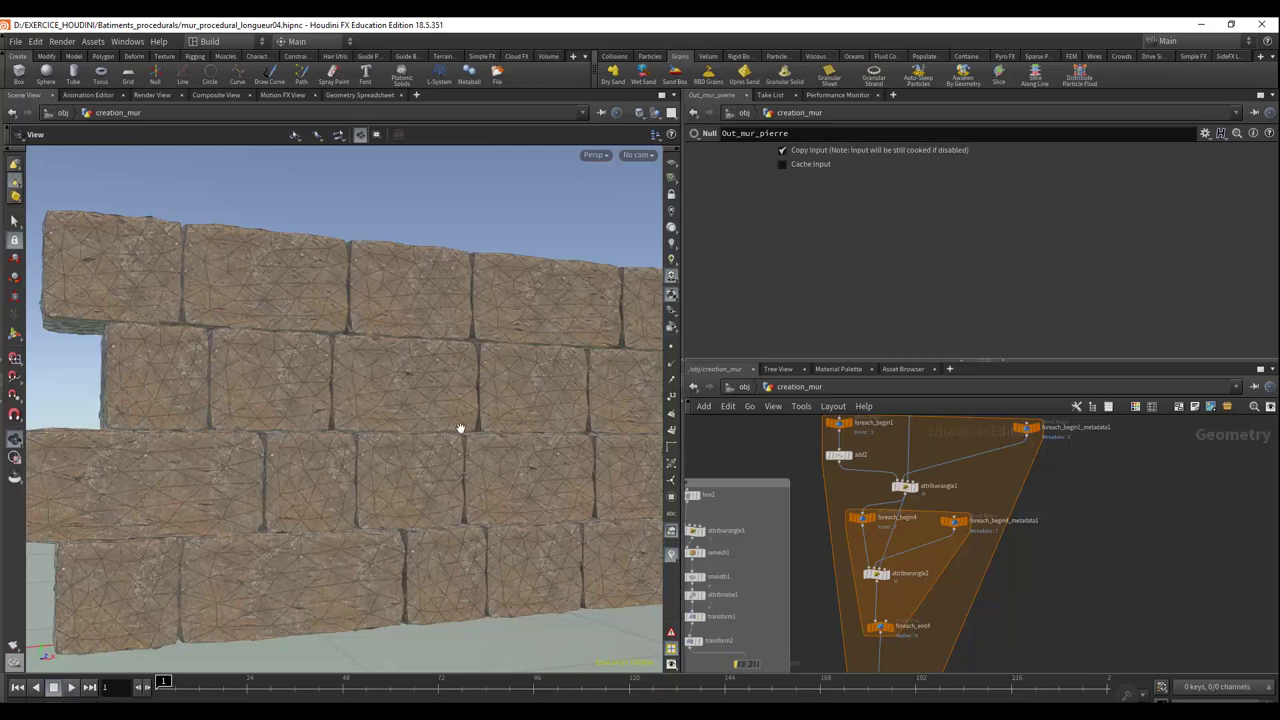
left_click_drag(355, 441, 332, 424, "alt")
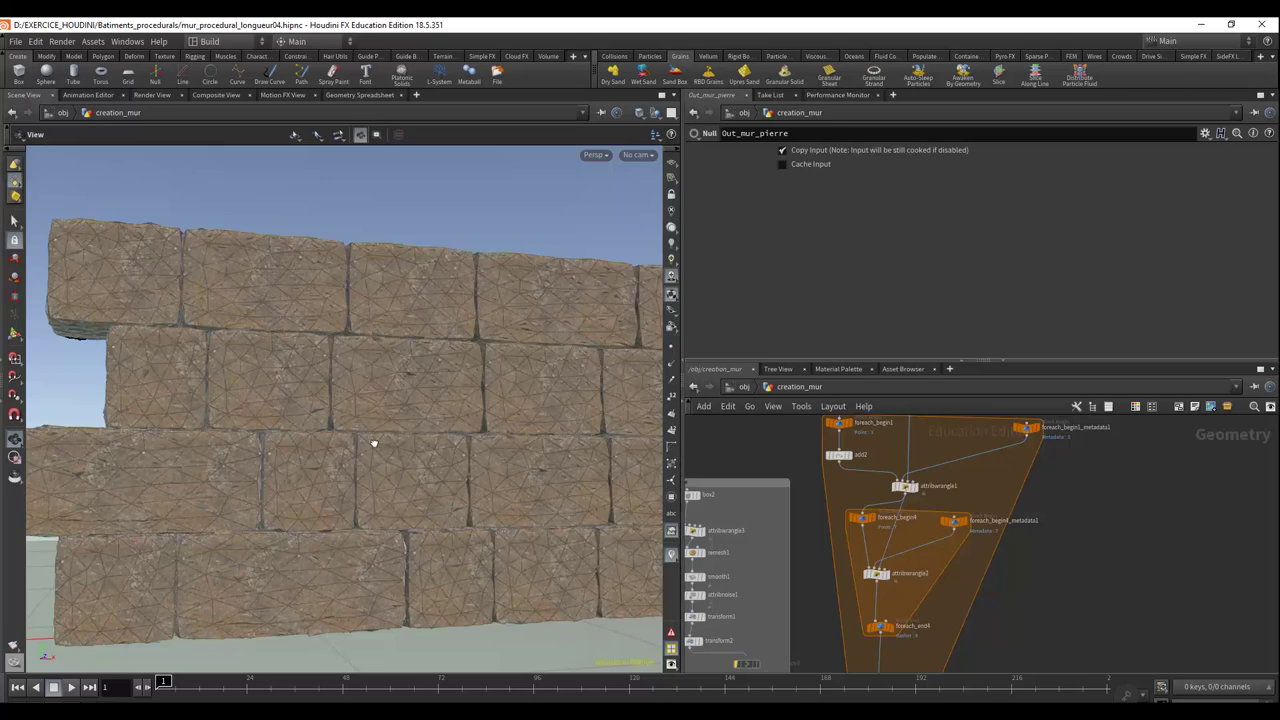
mouse_move(373, 443)
left_mouse_down("alt")
mouse_move(400, 480)
mouse_move(403, 451)
mouse_move(380, 443)
left_mouse_up("alt")
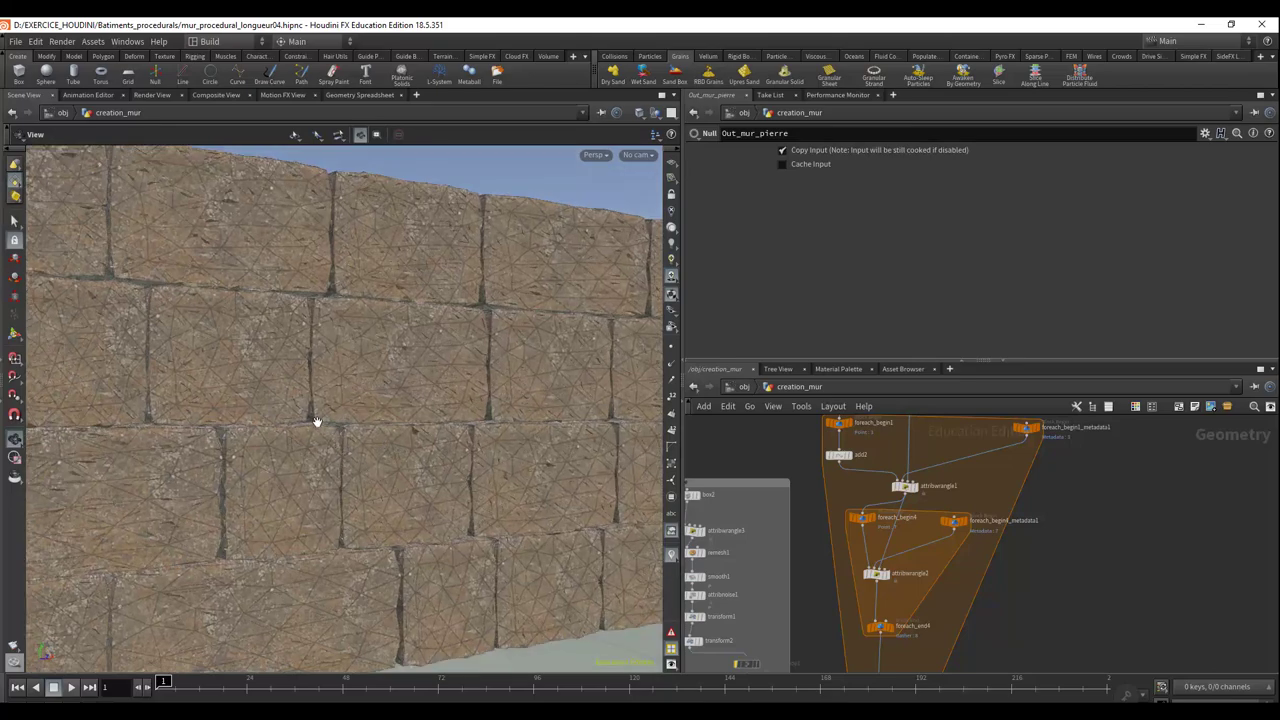
mouse_move(309, 420)
left_mouse_down("alt")
mouse_move(374, 429)
mouse_move(321, 426)
mouse_move(365, 321)
mouse_move(363, 477)
mouse_move(366, 437)
mouse_move(332, 397)
left_mouse_up("alt")
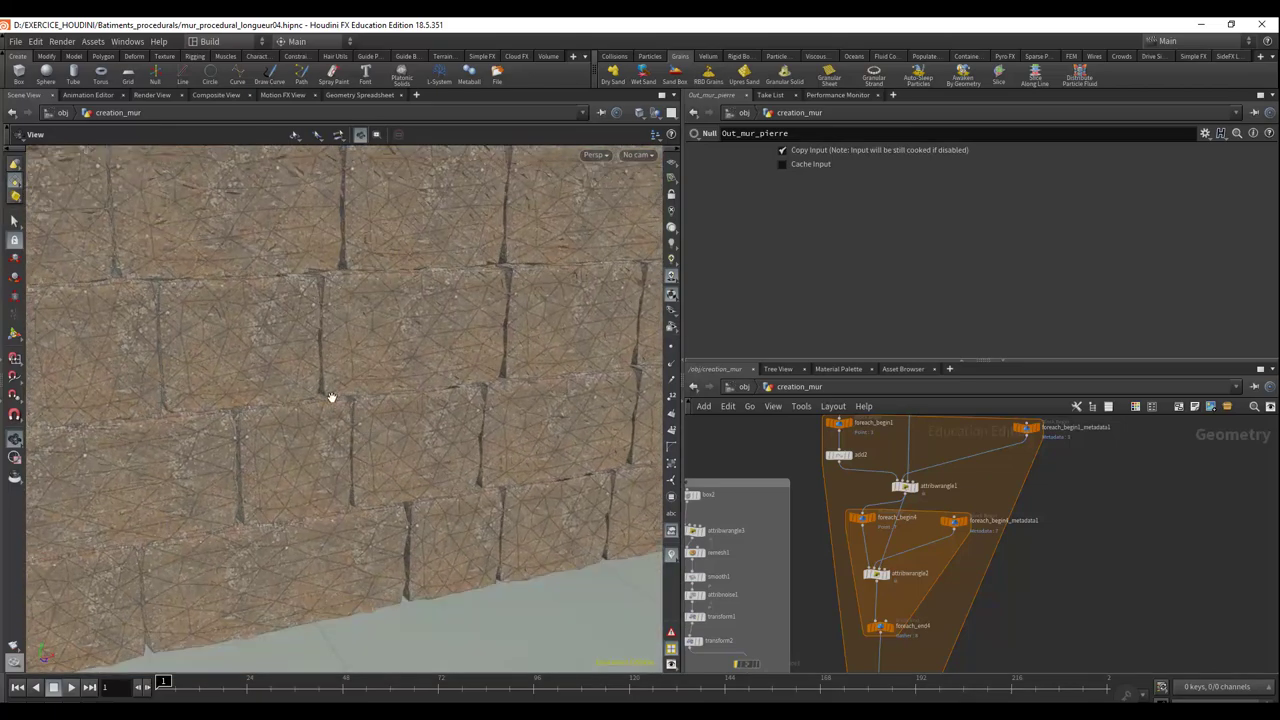
left_click_drag(397, 423, 429, 397, "alt")
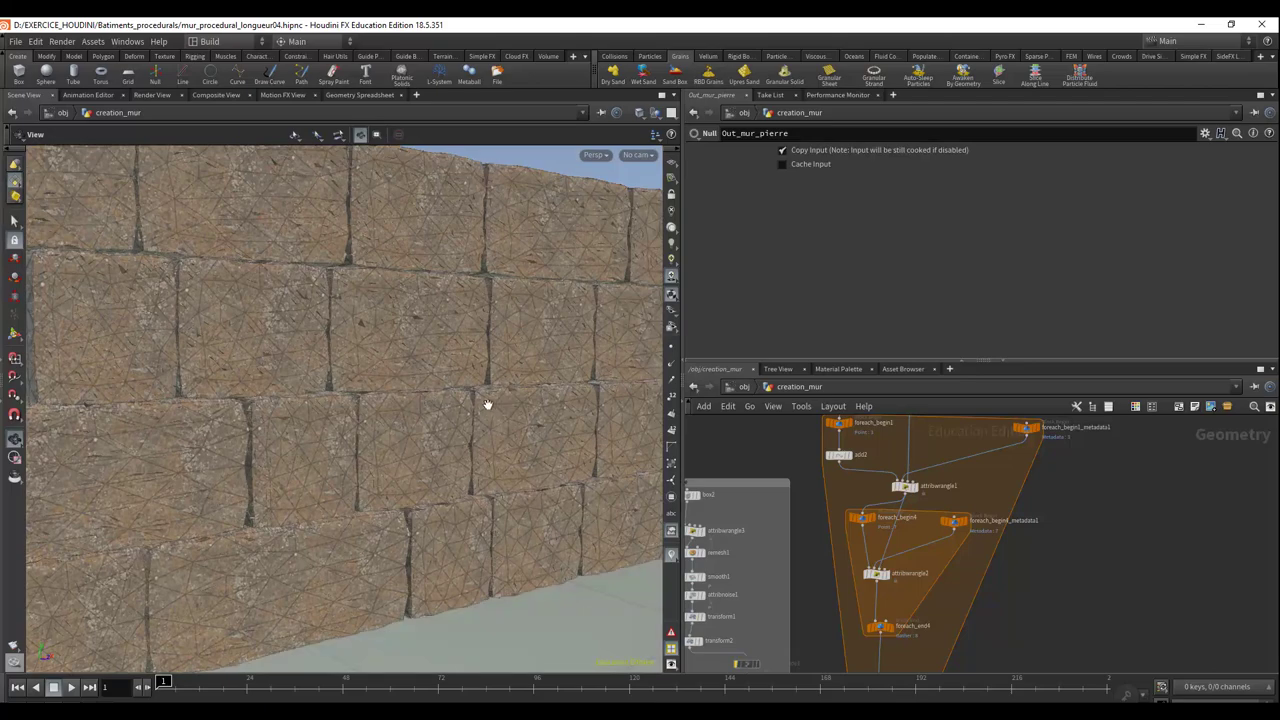
mouse_move(488, 406)
left_mouse_down("alt")
mouse_move(454, 408)
mouse_move(460, 437)
mouse_move(394, 451)
mouse_move(450, 447)
mouse_move(443, 434)
left_mouse_up("alt")
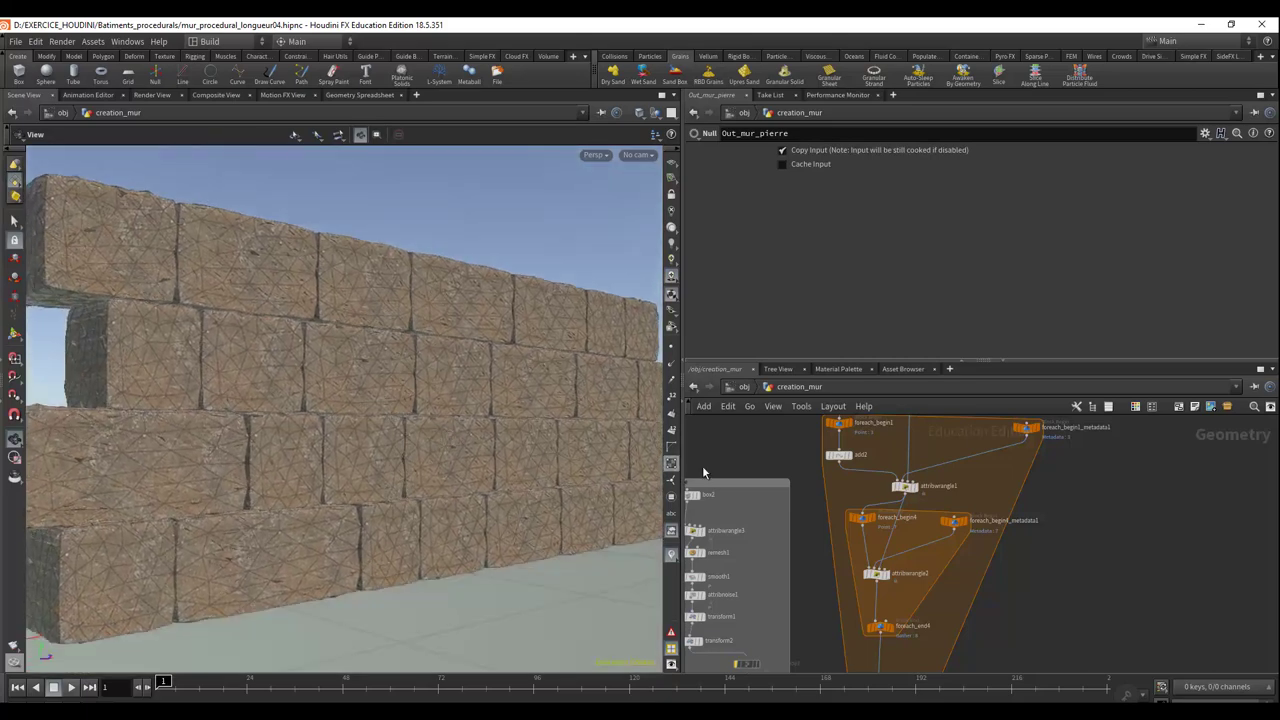
Maximize the network editor and frame the for-each loop nodes down to the bottom chain
middle_click_drag(811, 500, 829, 543)
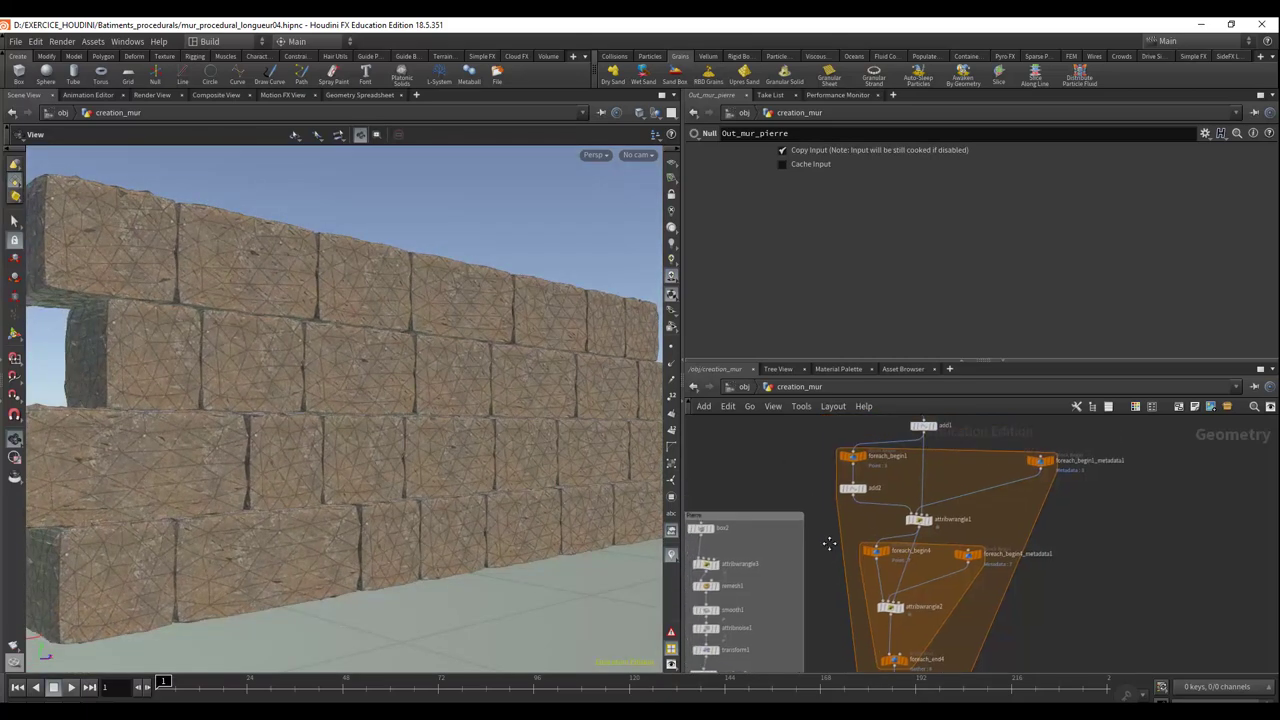
scroll(828, 553, "up", 4)
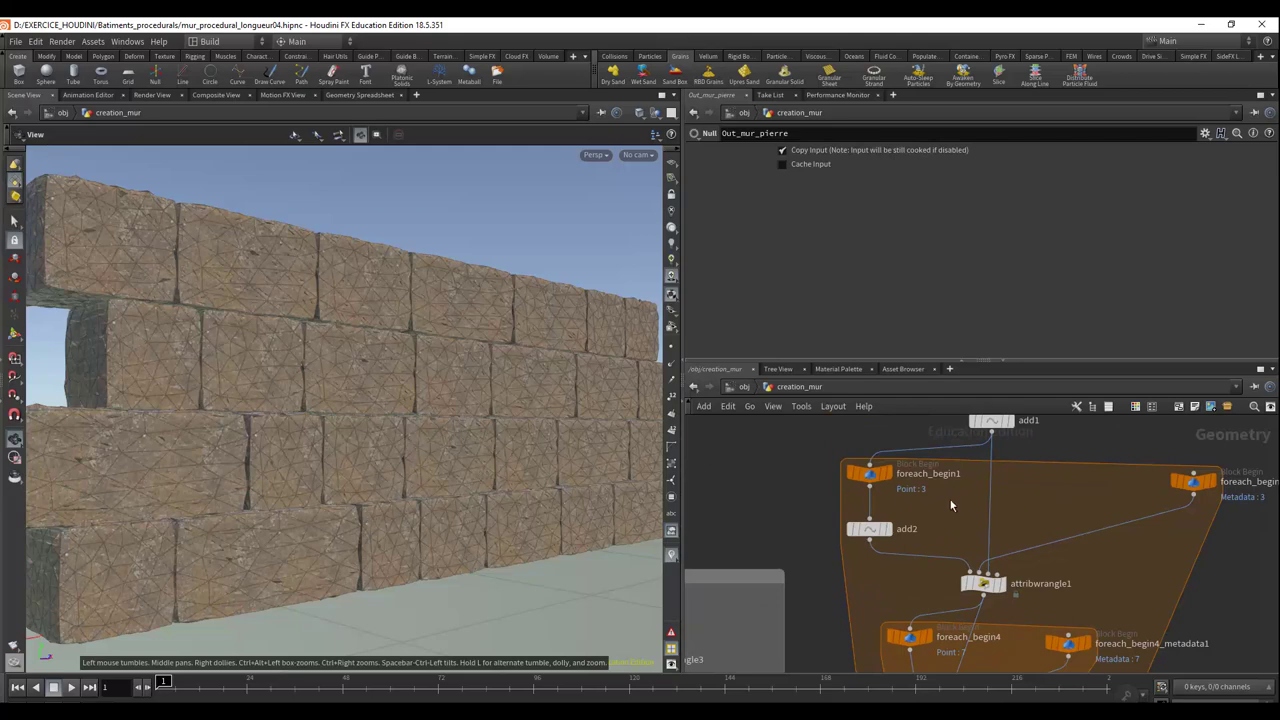
left_click(1262, 369)
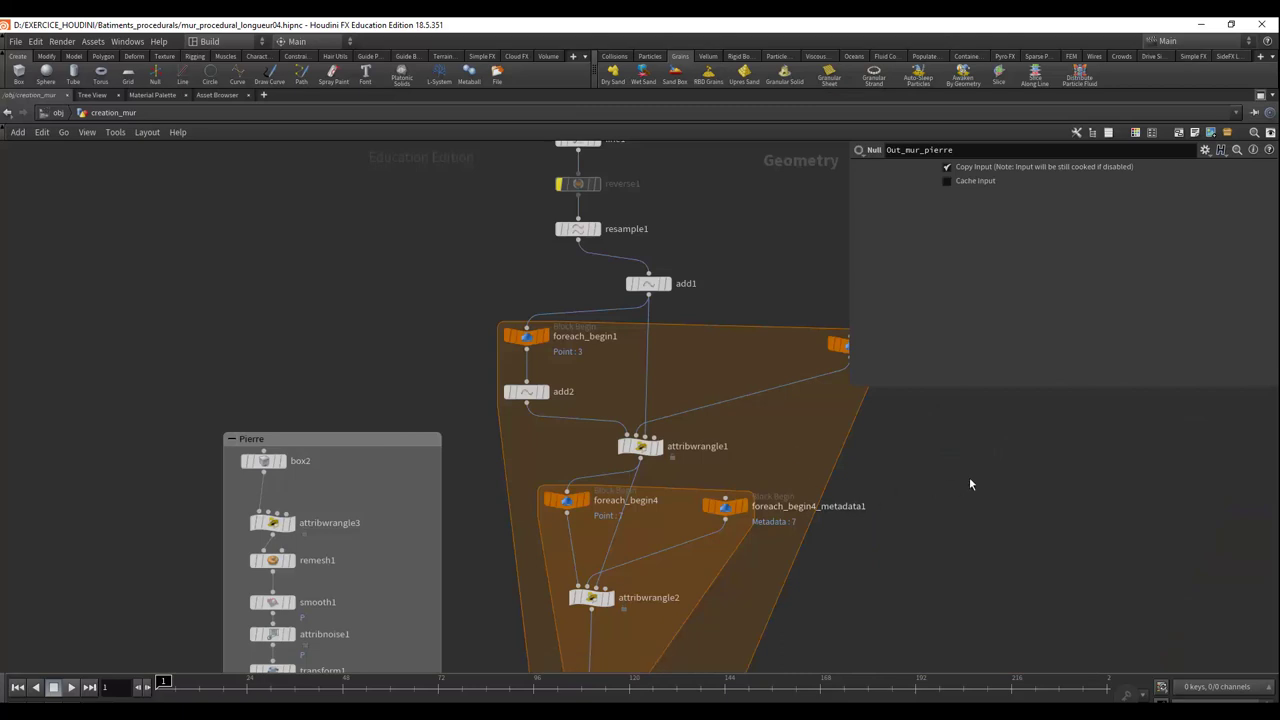
middle_click_drag(969, 480, 885, 398)
scroll(885, 398, "down", 3)
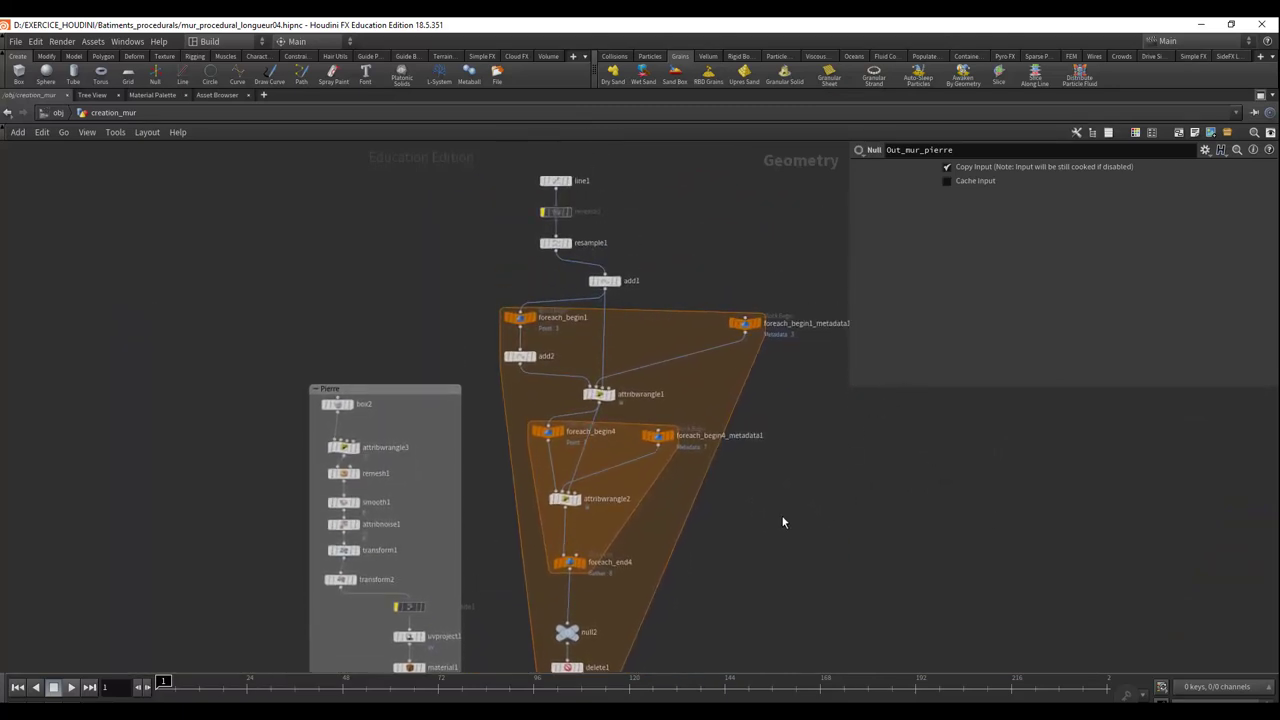
middle_click_drag(775, 504, 757, 434)
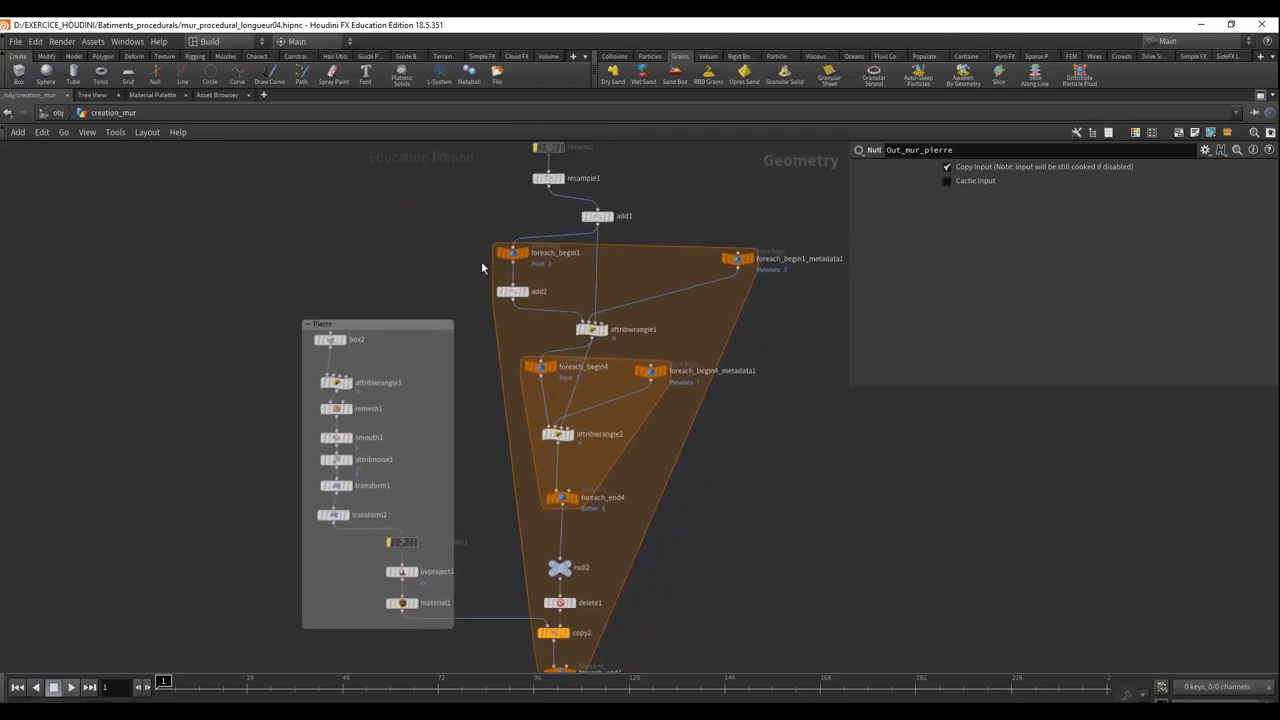
middle_click_drag(716, 512, 714, 481)
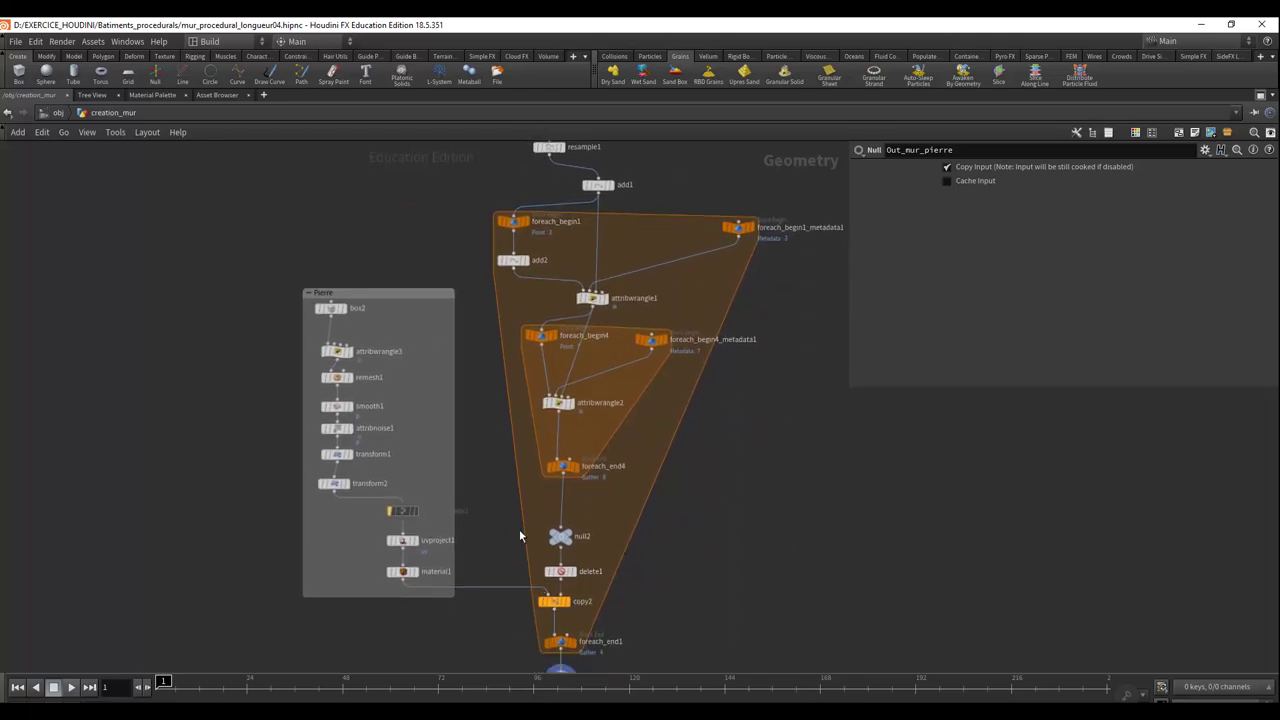
Move the null2–foreach_end1 chain up and place foreach_end4 directly under attribwrangle2
left_click_drag(568, 614, 540, 526)
left_click_drag(565, 645, 568, 598)
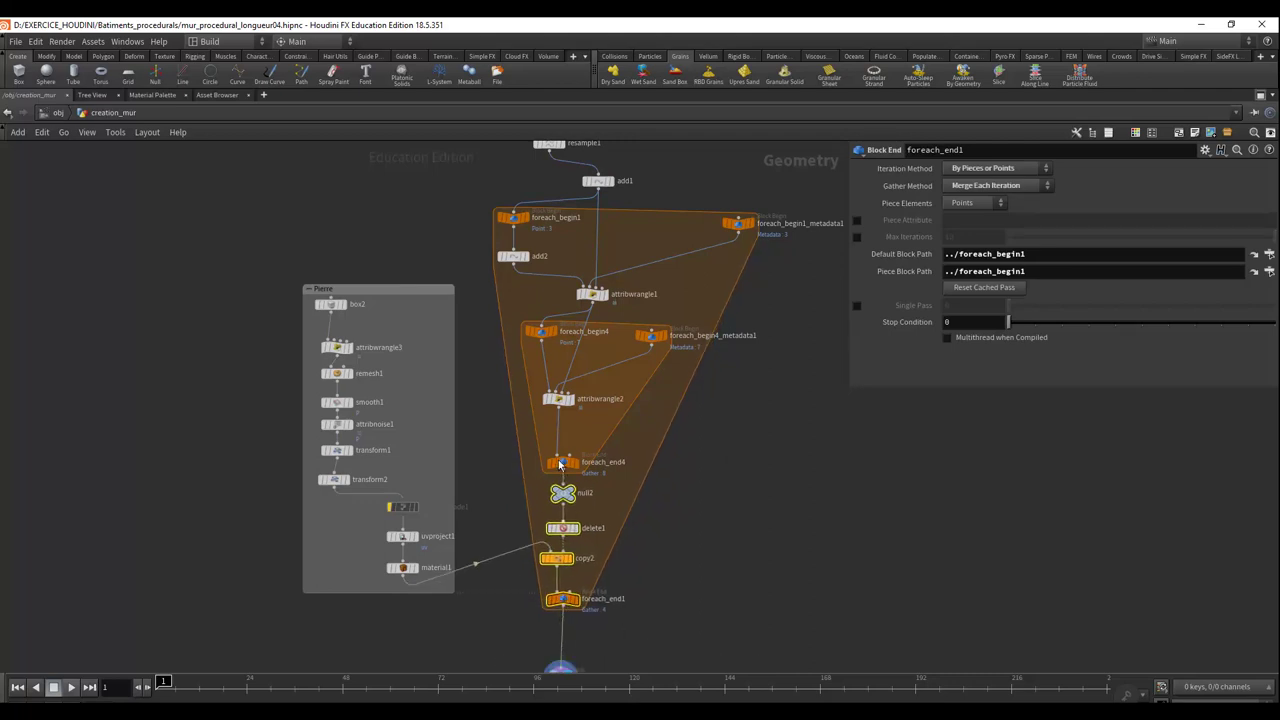
left_click_drag(563, 462, 558, 374)
left_click_drag(560, 428, 558, 406)
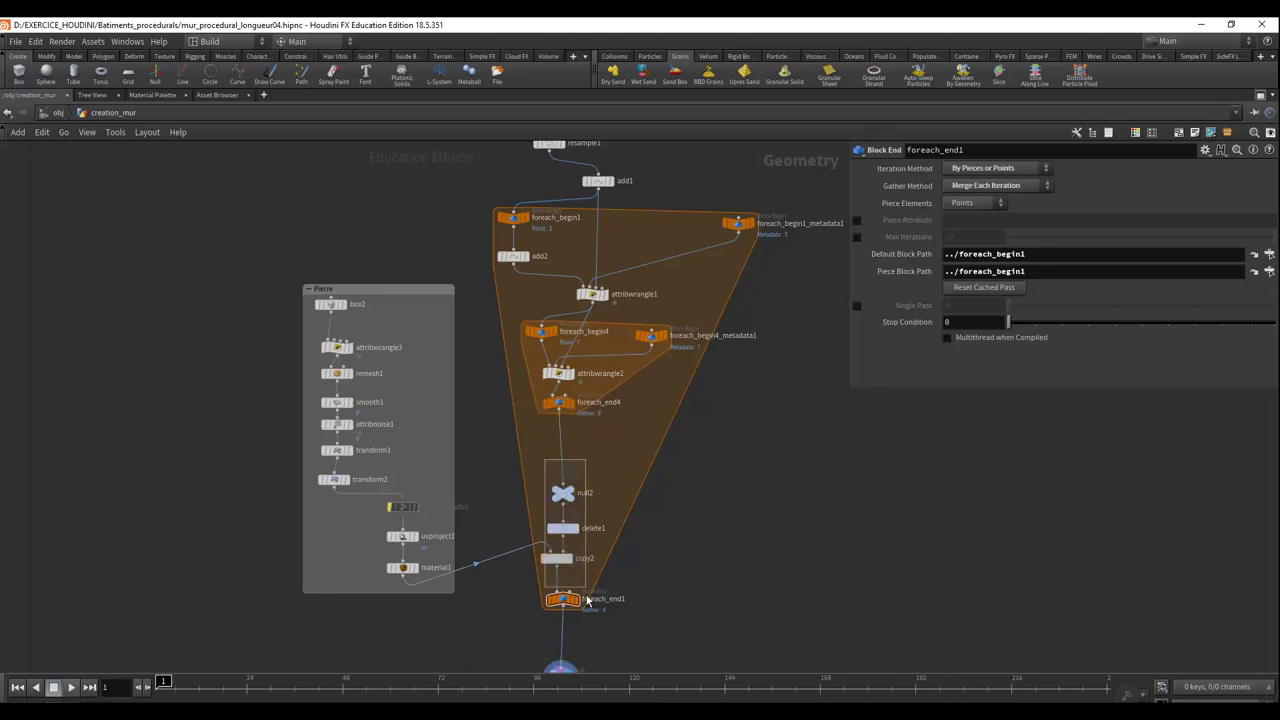
Pull the copy chain, Out_mur_pierre and the Pierre network box up, then recentre the network
left_click_drag(570, 604, 570, 559)
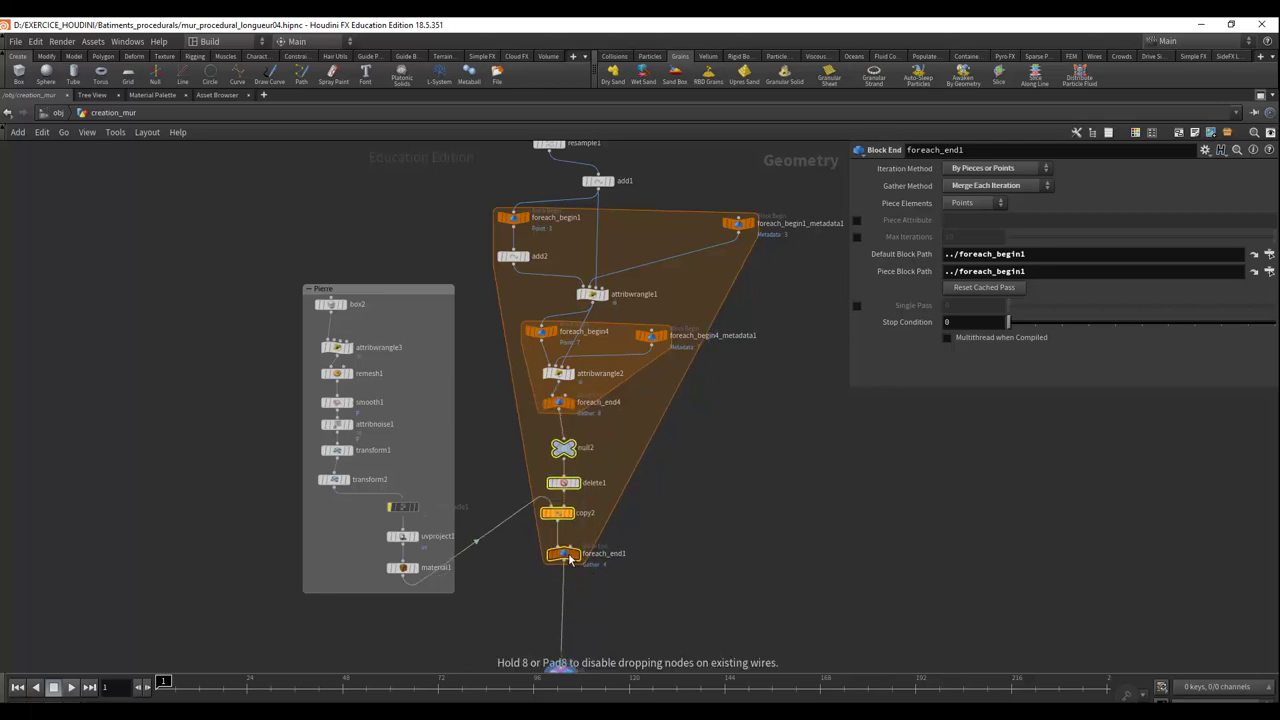
middle_click_drag(634, 617, 653, 545)
left_click_drag(574, 608, 573, 518)
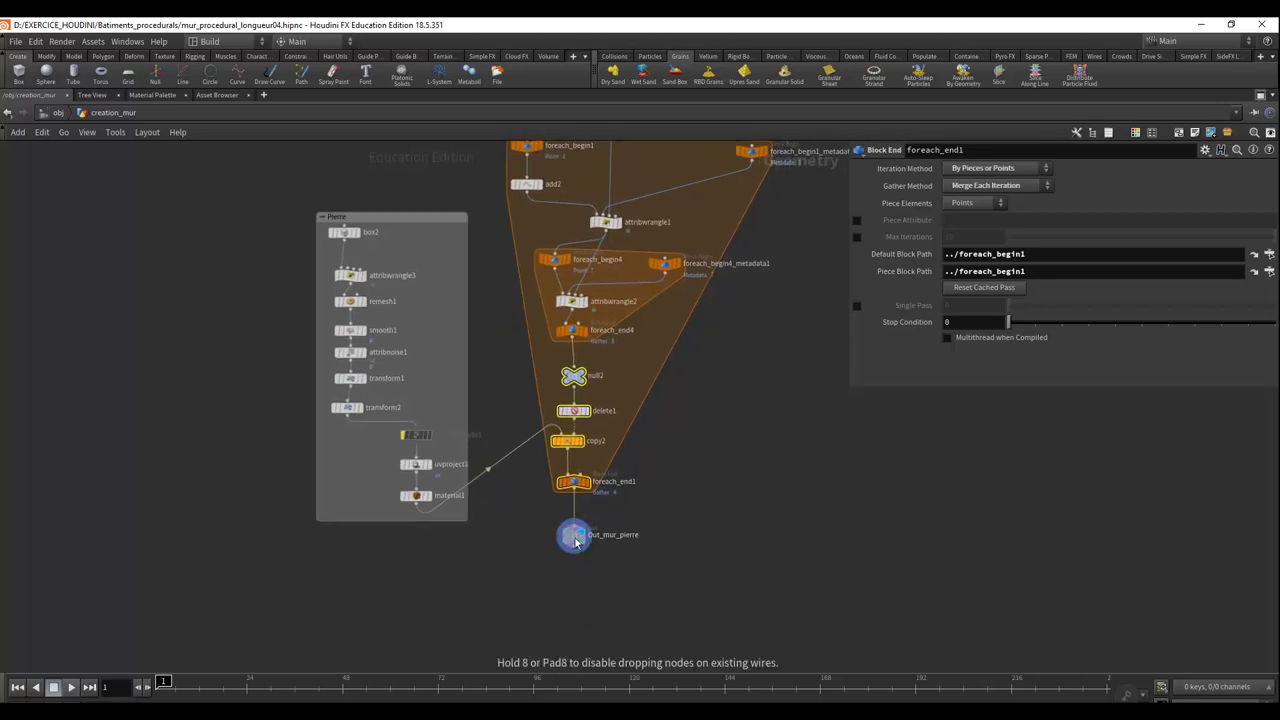
left_click_drag(408, 217, 409, 162)
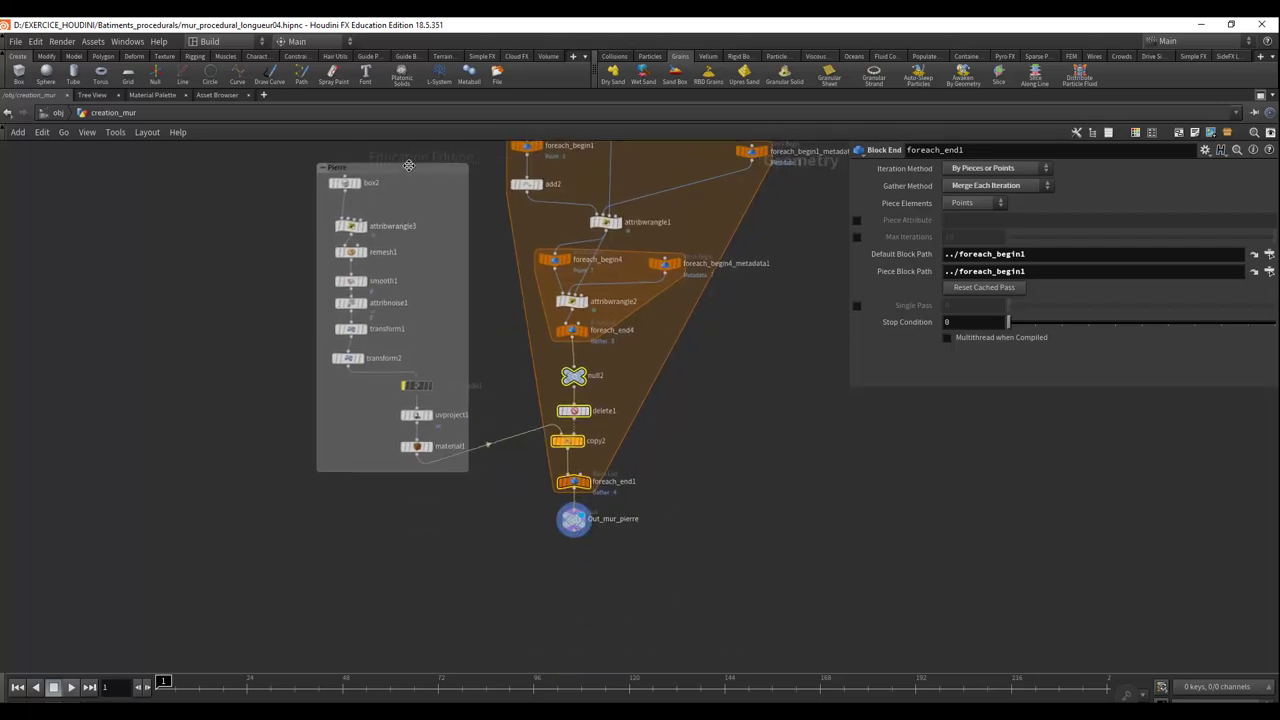
middle_click_drag(686, 382, 703, 541)
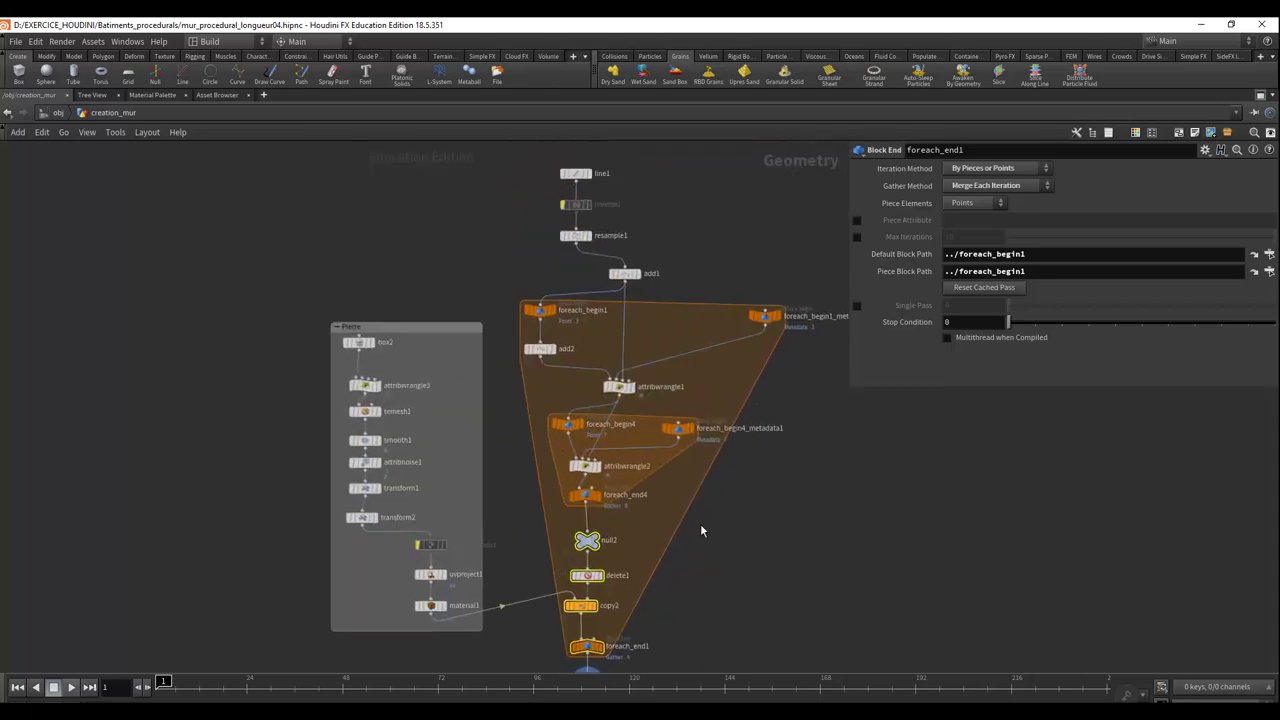
Inspect line1's and then add1's parameters, dismiss the console warnings and restore the full layout
scroll(700, 523, "up", 2)
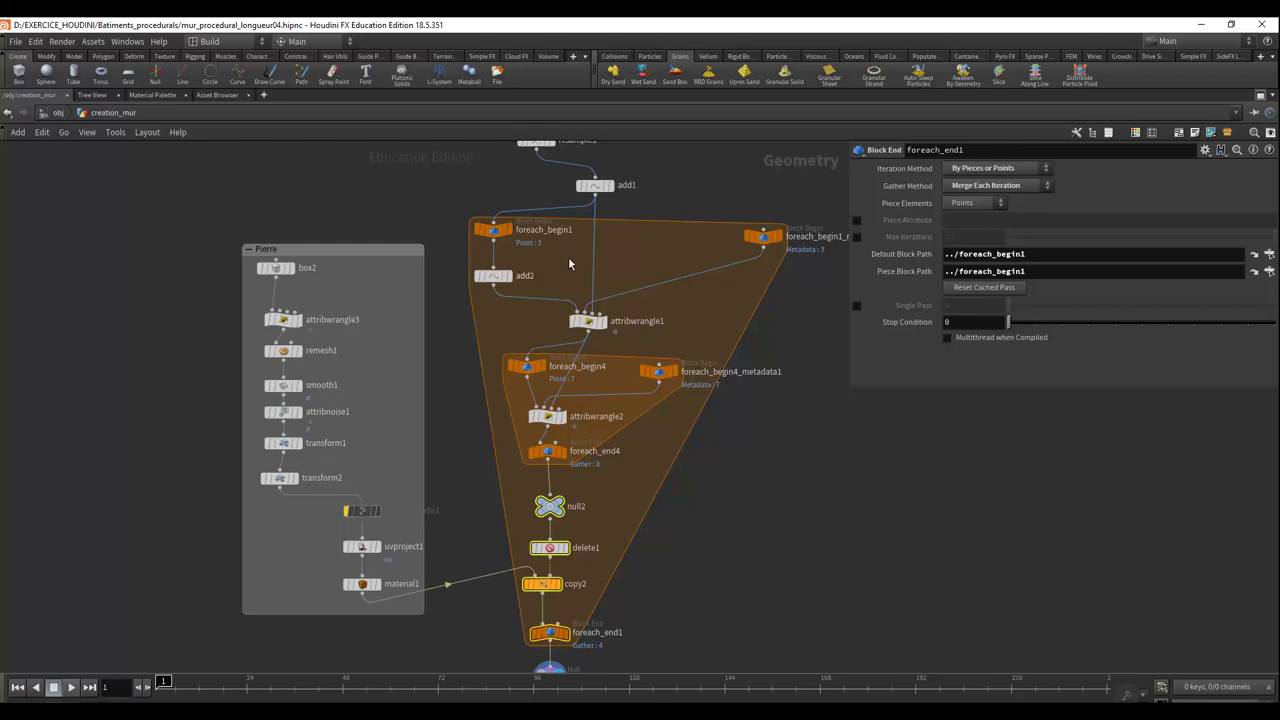
middle_click_drag(533, 126, 531, 268)
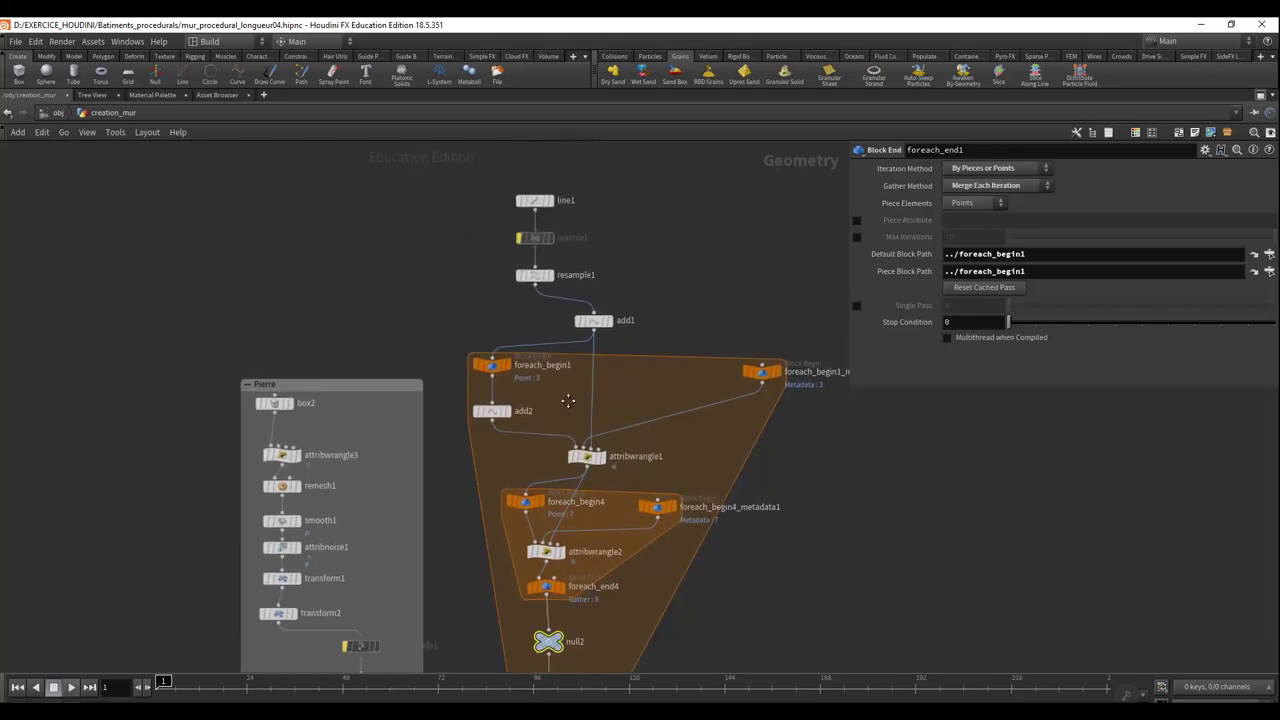
left_click(535, 208)
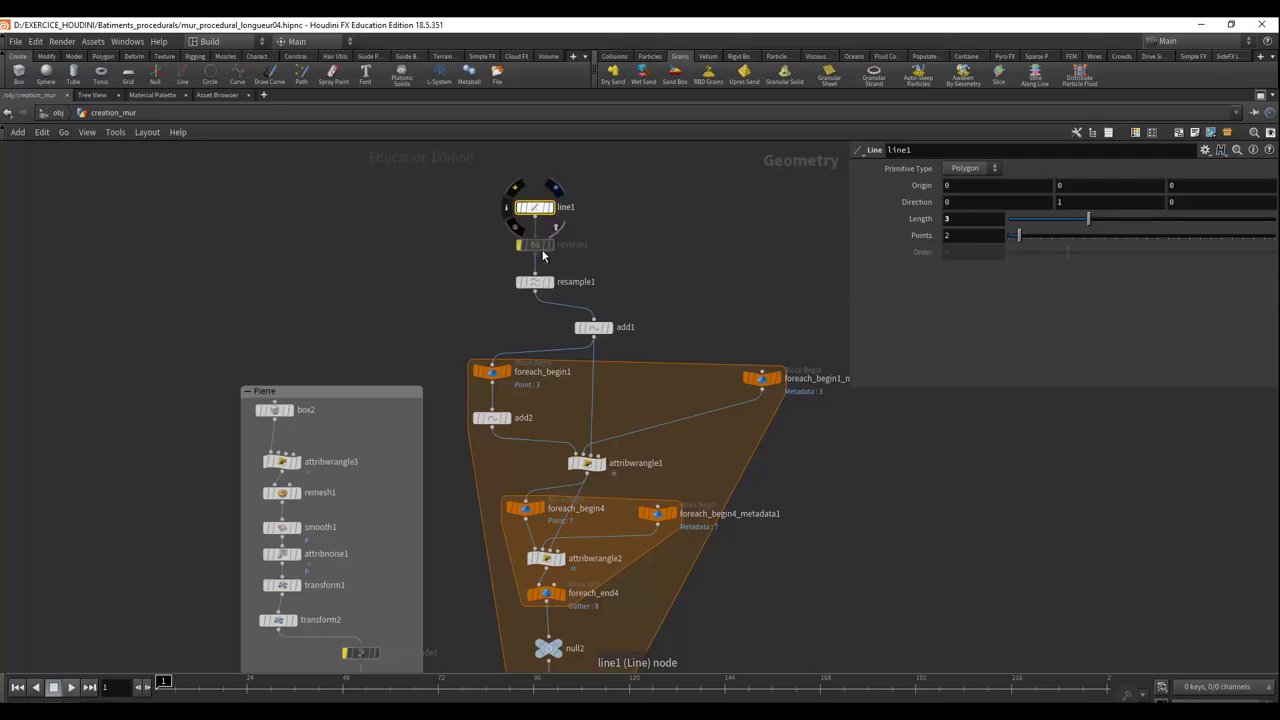
left_click(596, 330)
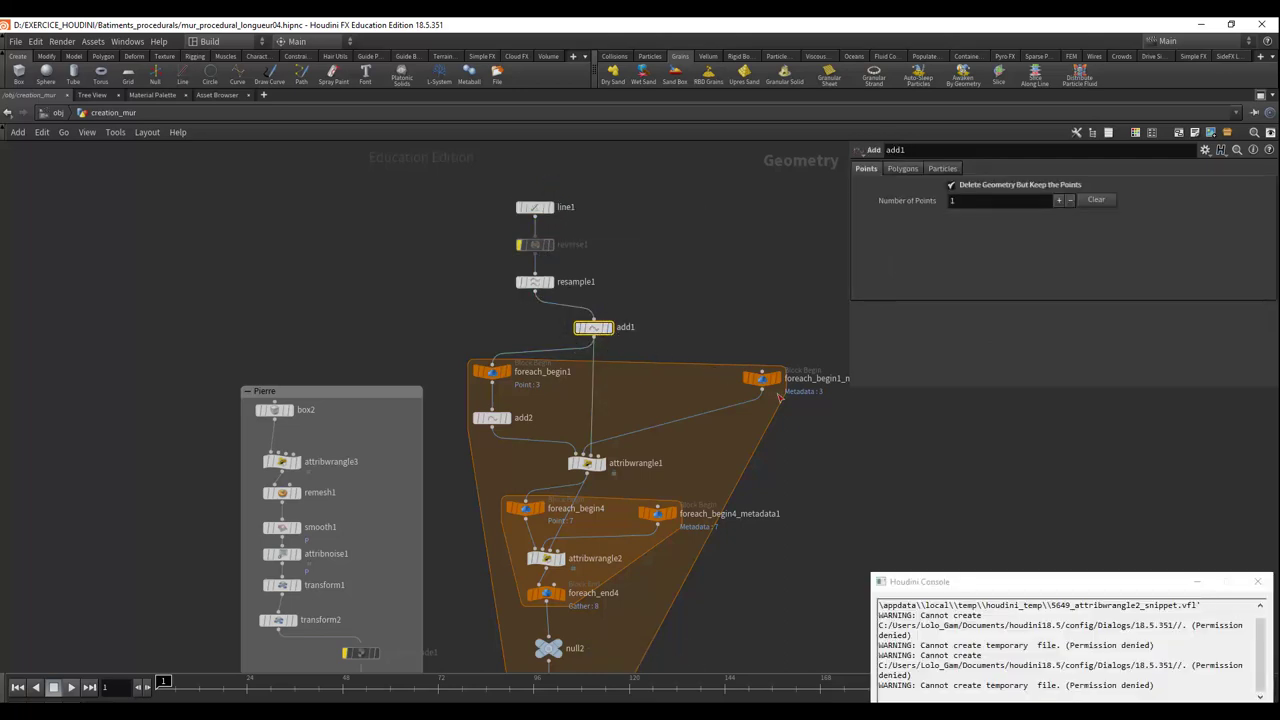
left_click(1258, 581)
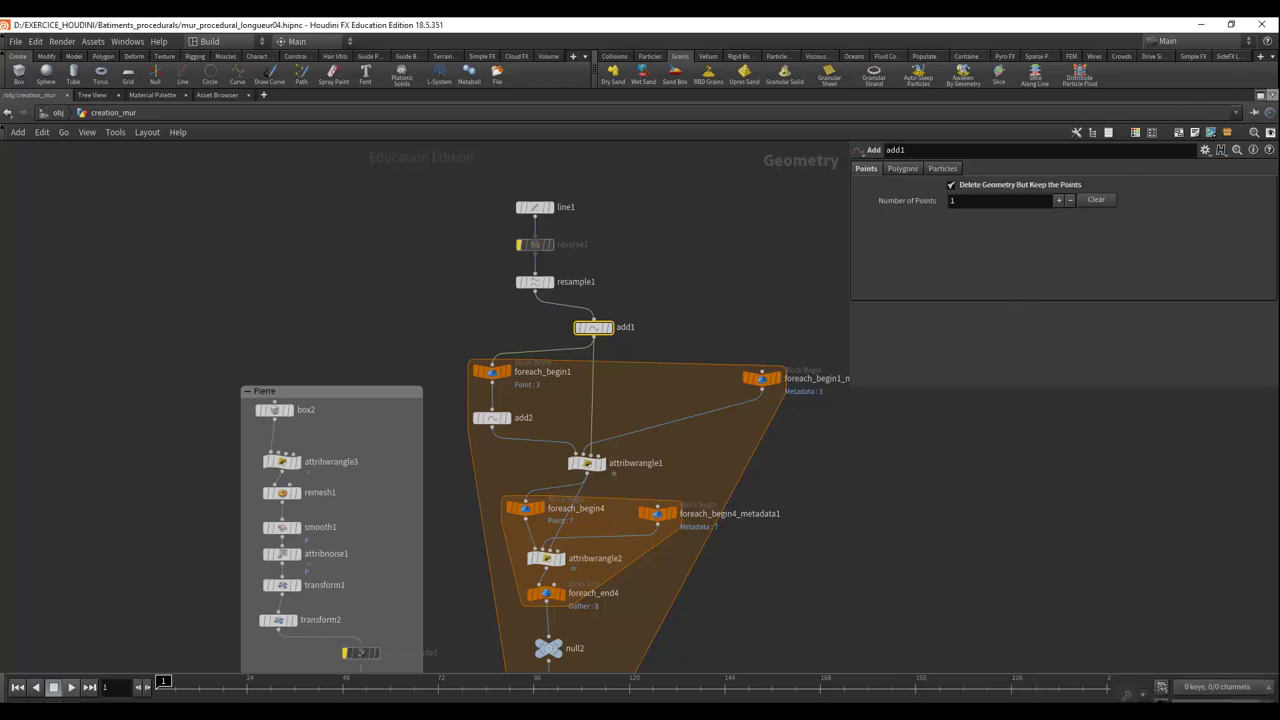
left_click(1261, 95)
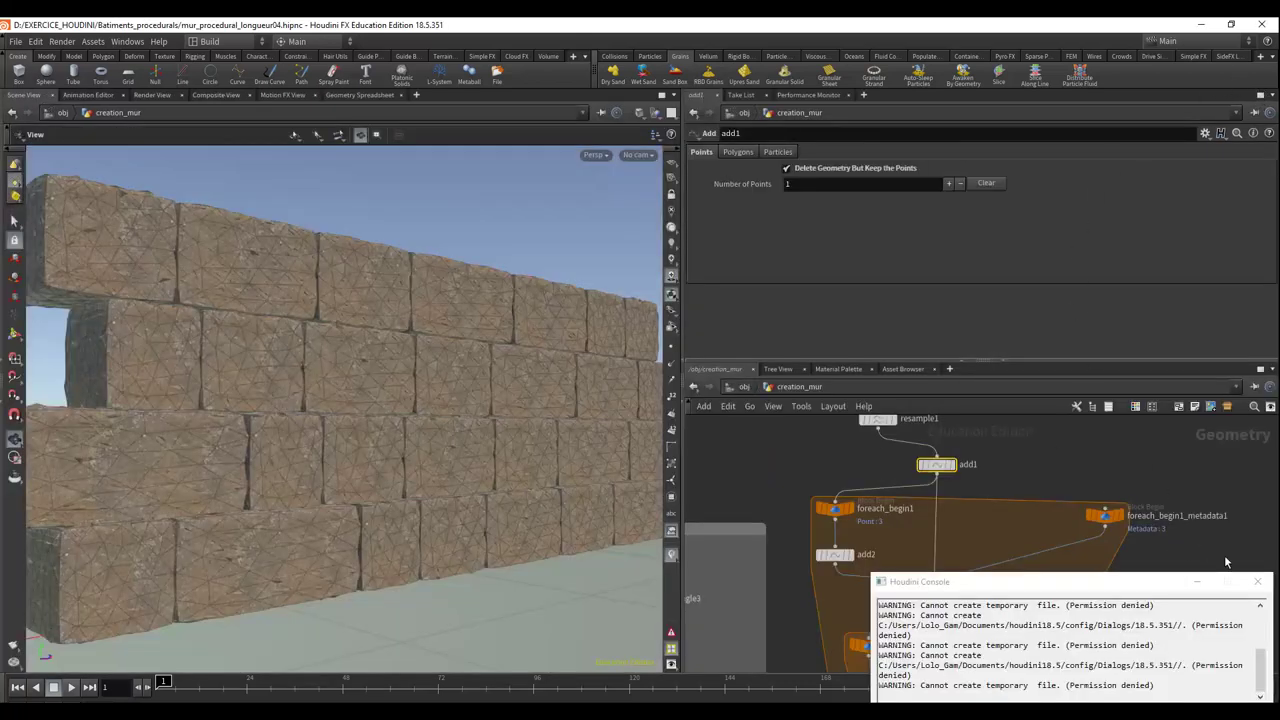
Display line1's output and then resample1's output in the viewport
left_click(1258, 581)
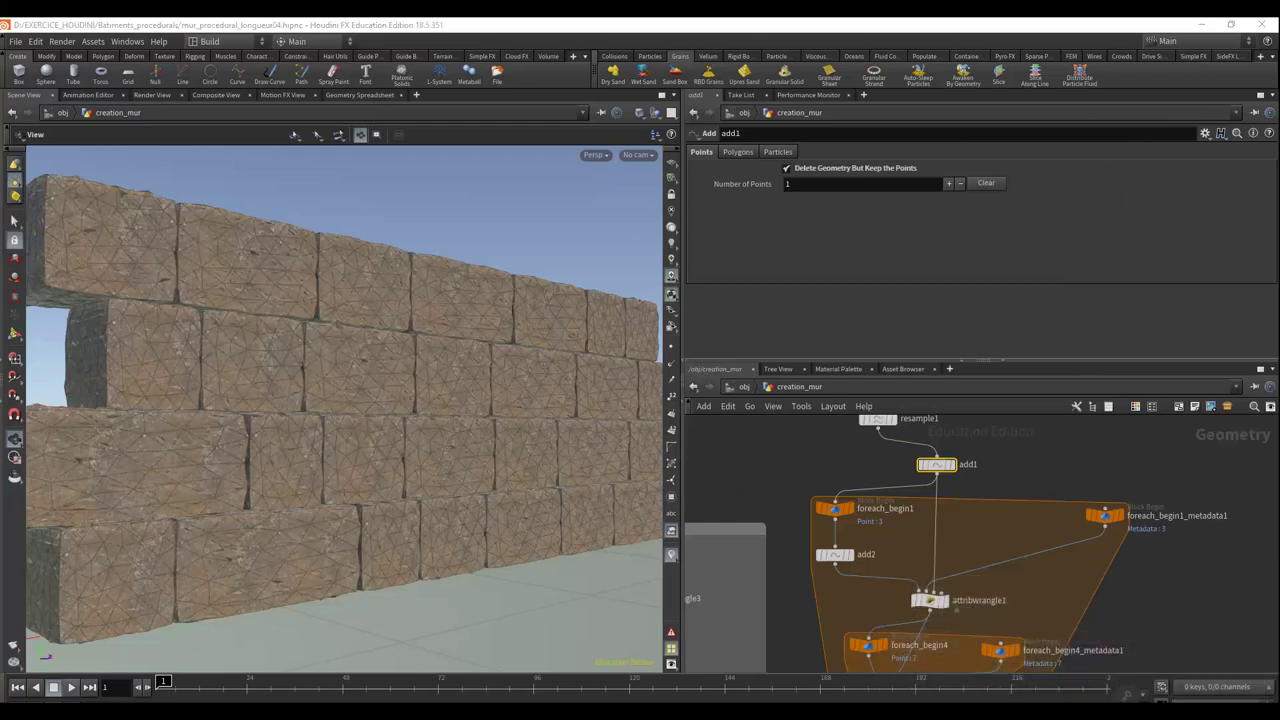
left_click_drag(982, 362, 982, 283)
scroll(972, 429, "up", 3)
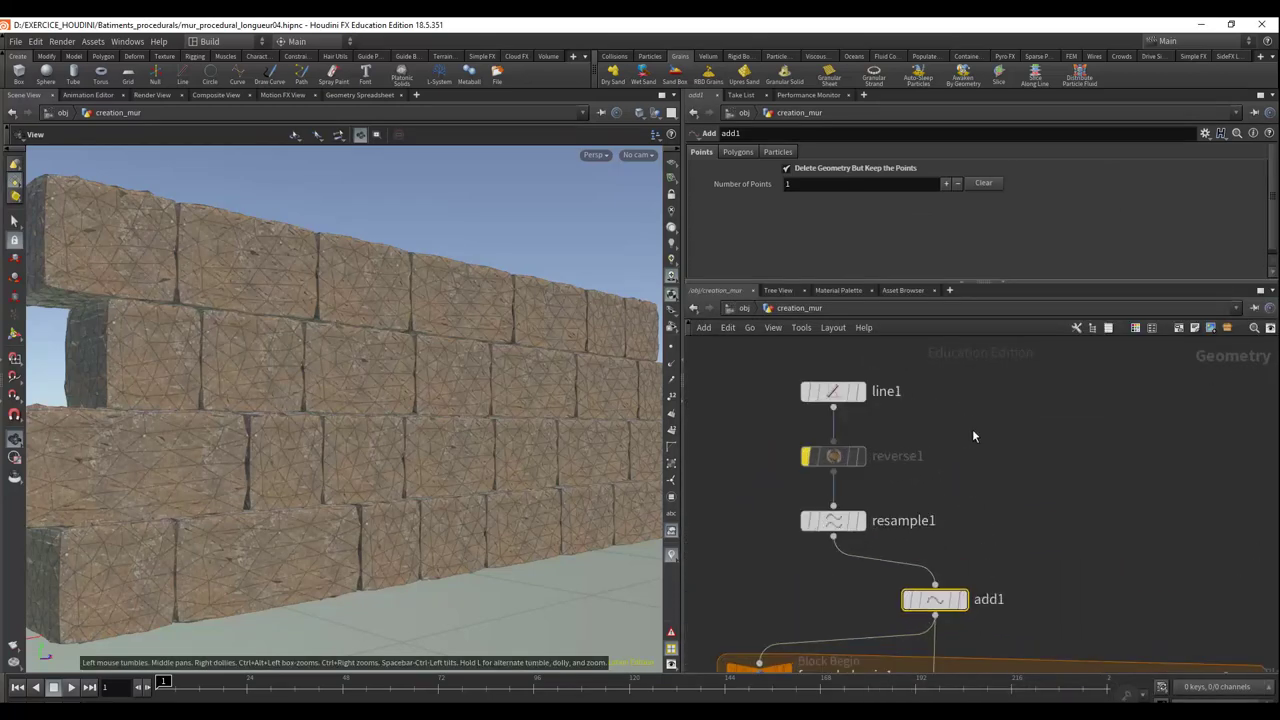
left_click(864, 424)
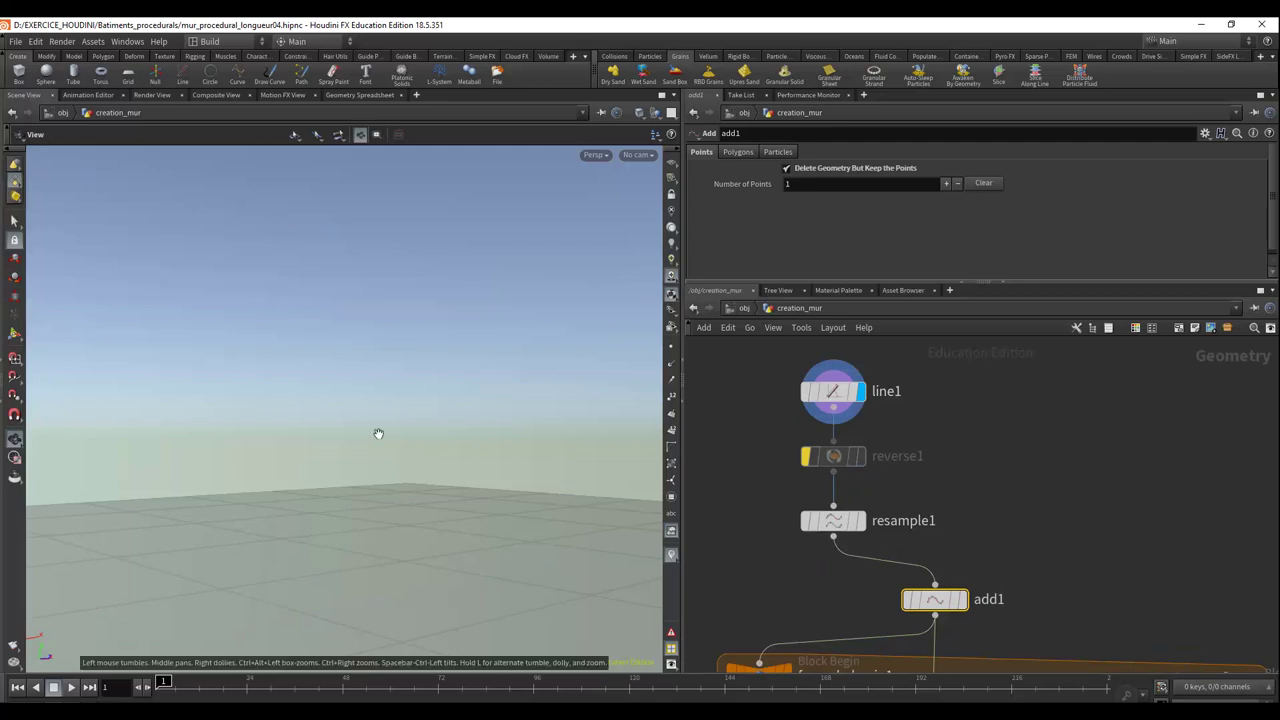
left_click_drag(371, 428, 551, 357)
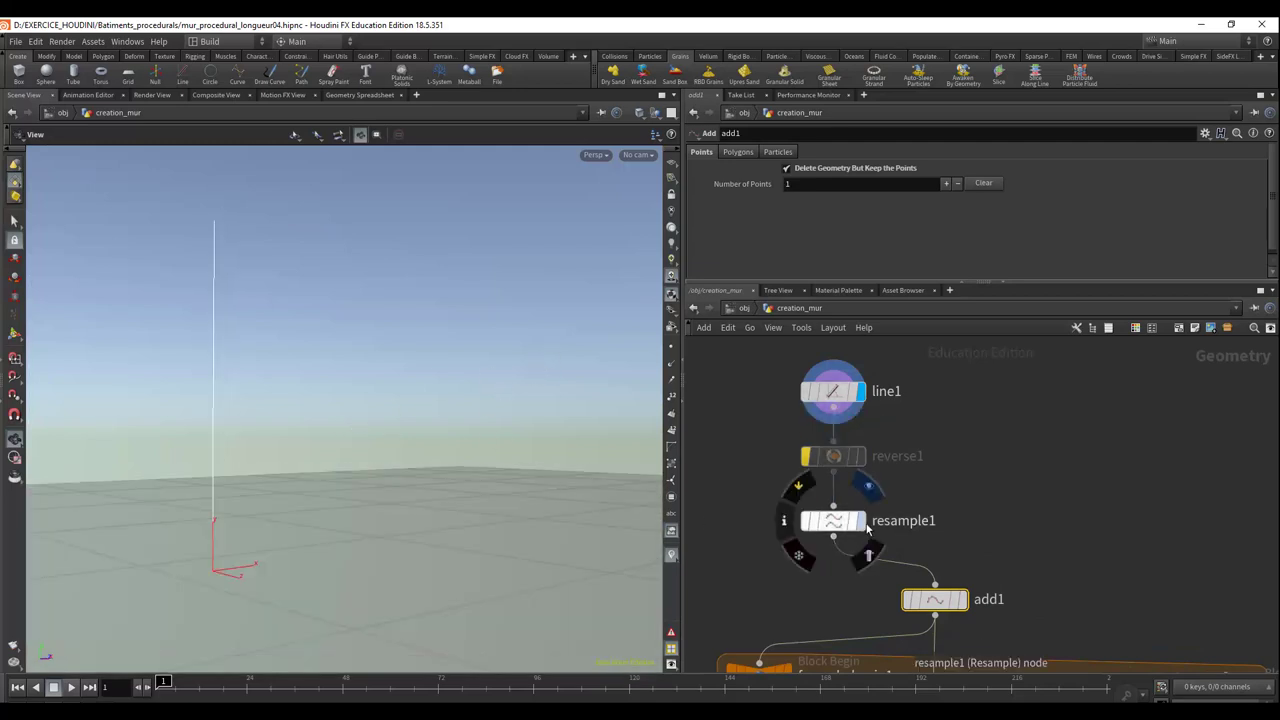
left_click(861, 520)
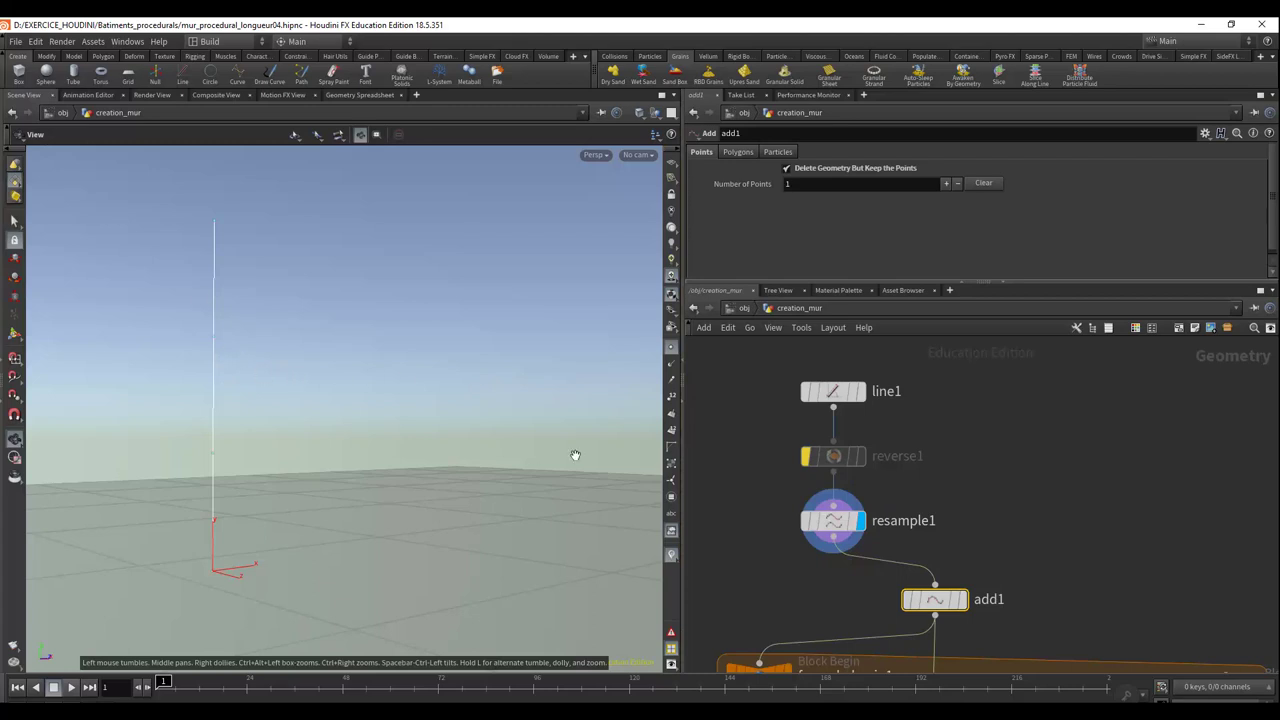
Set the geometry point size to 20 pixels as the default, then display add1's points
left_click(672, 665)
left_click(507, 443)
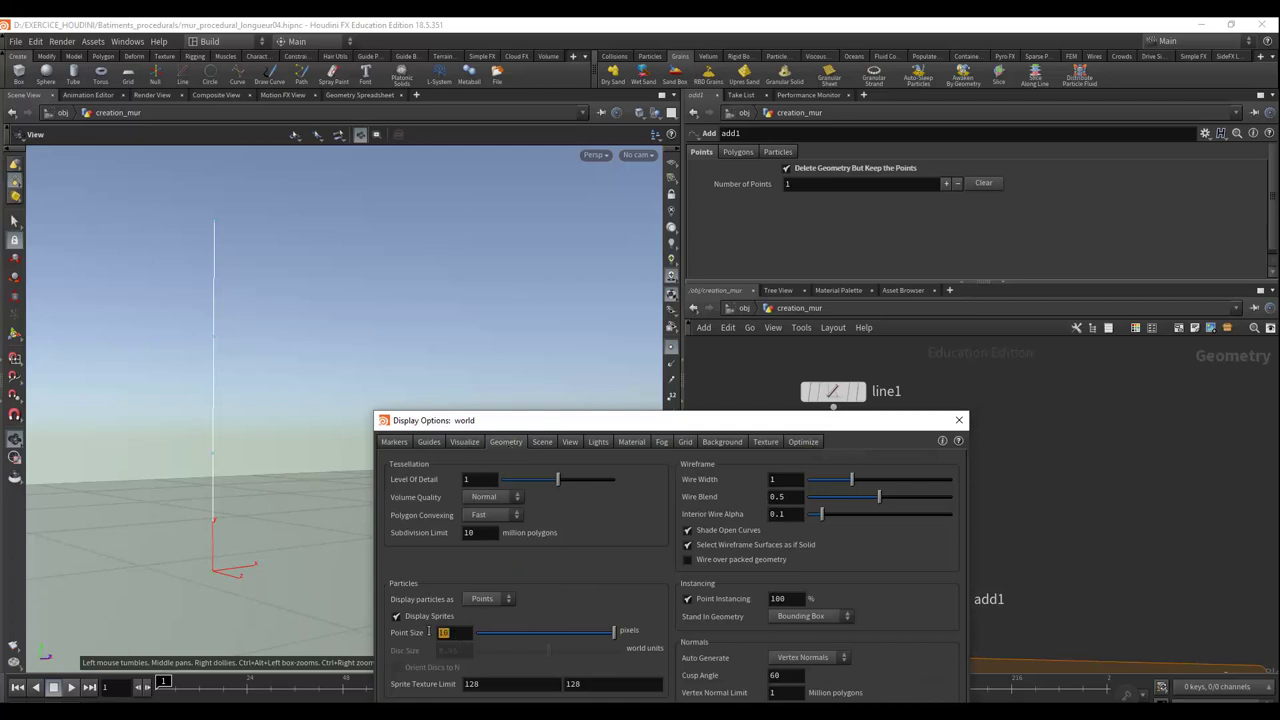
type("20")
key("Return")
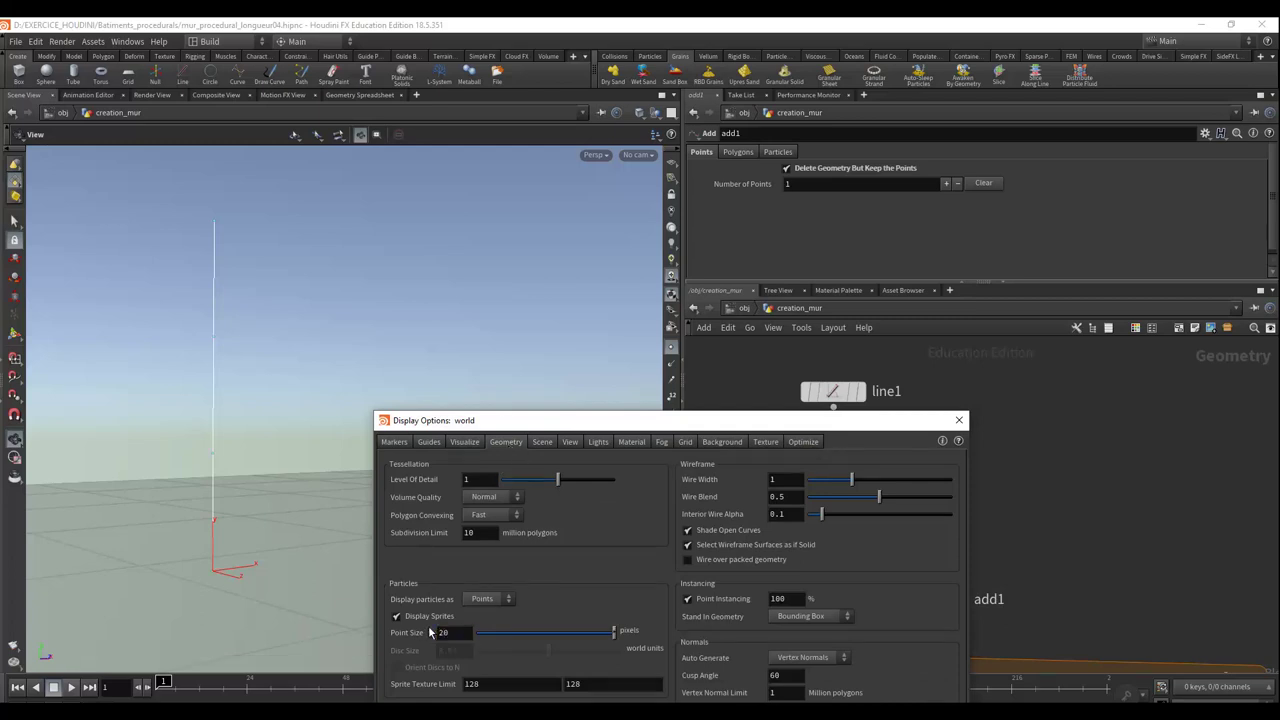
left_click(932, 652)
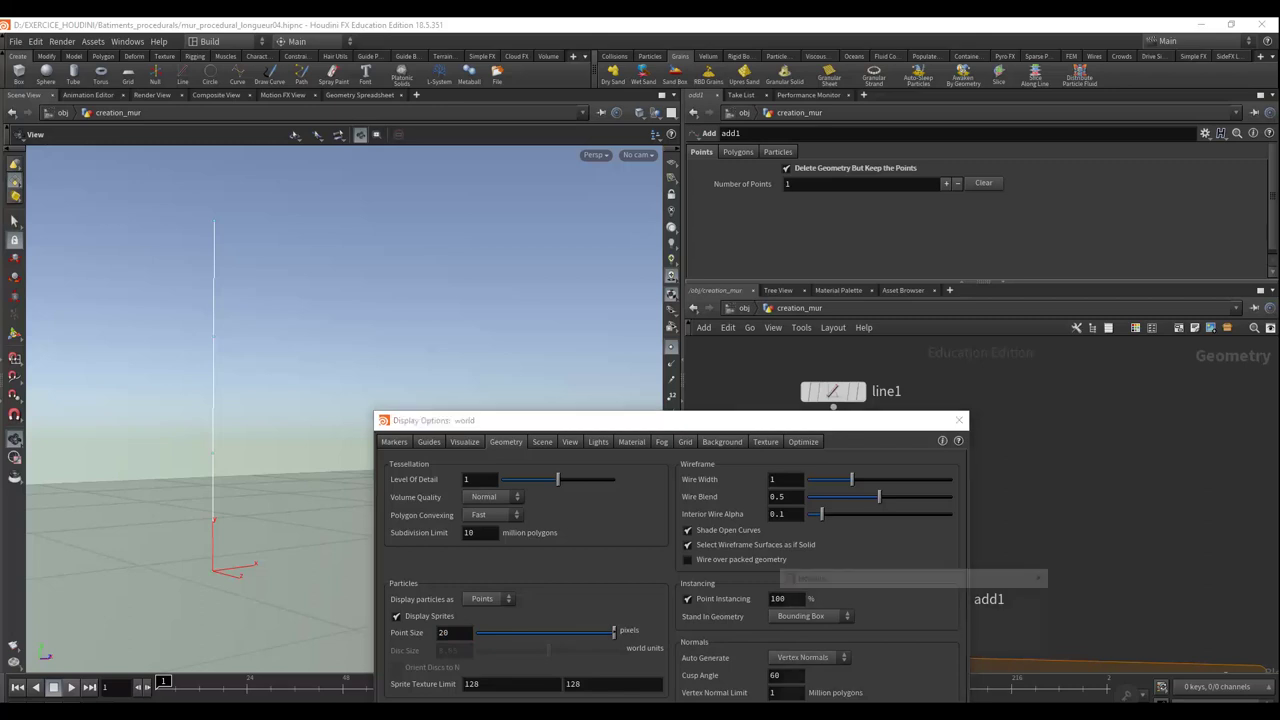
left_click(1044, 575)
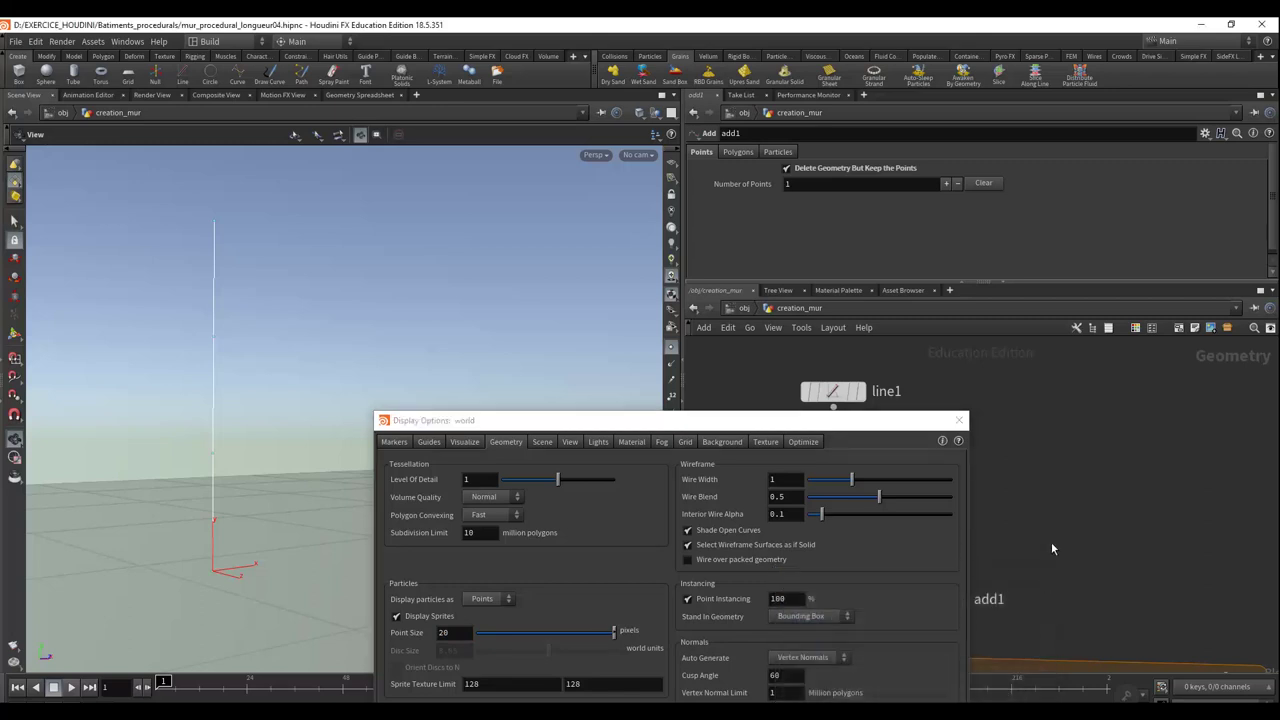
left_click(959, 420)
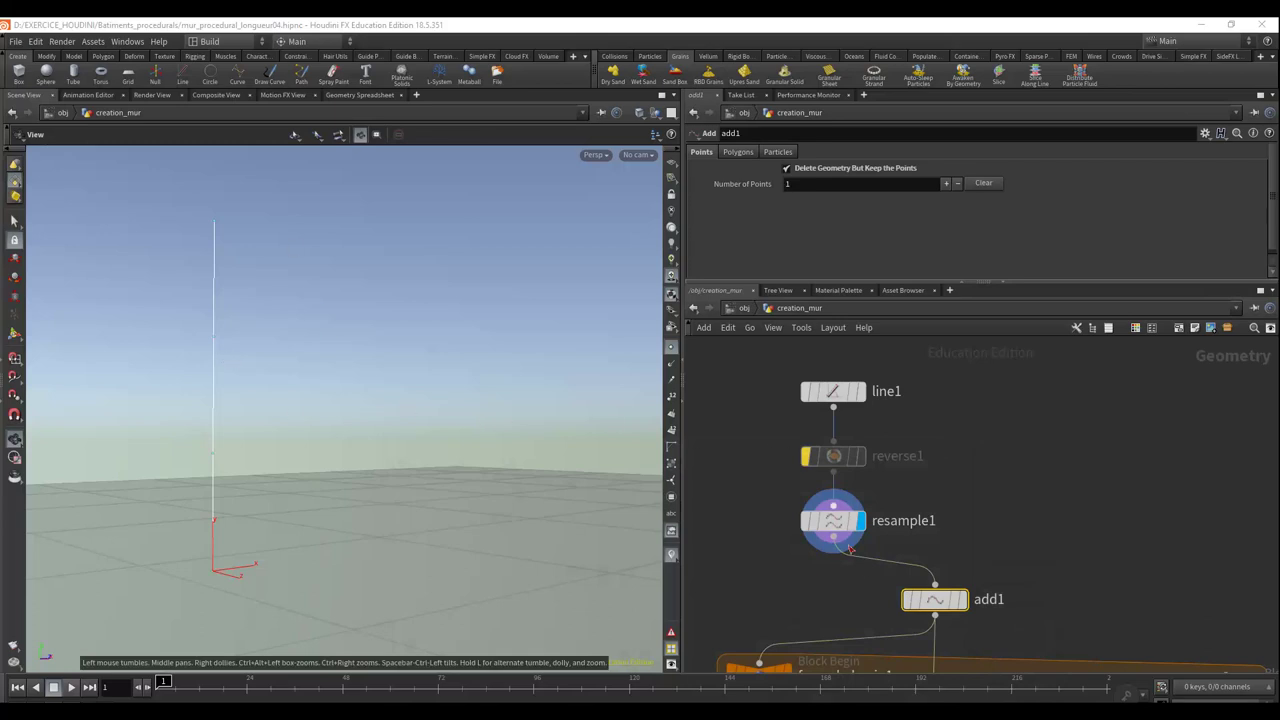
left_click(962, 600)
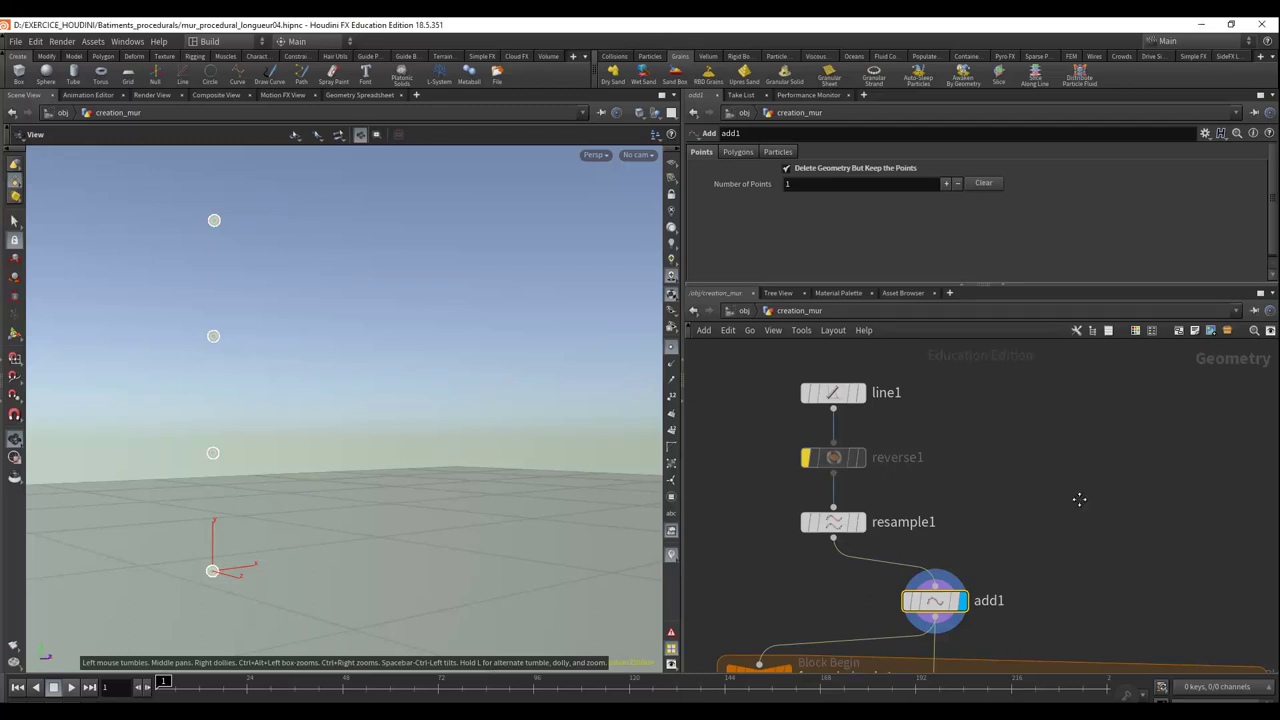
Frame the nested foreach_begin4 loops below add1 and move the add2 node slightly upward
middle_click_drag(1075, 499, 1063, 383)
scroll(1055, 415, "down", 1)
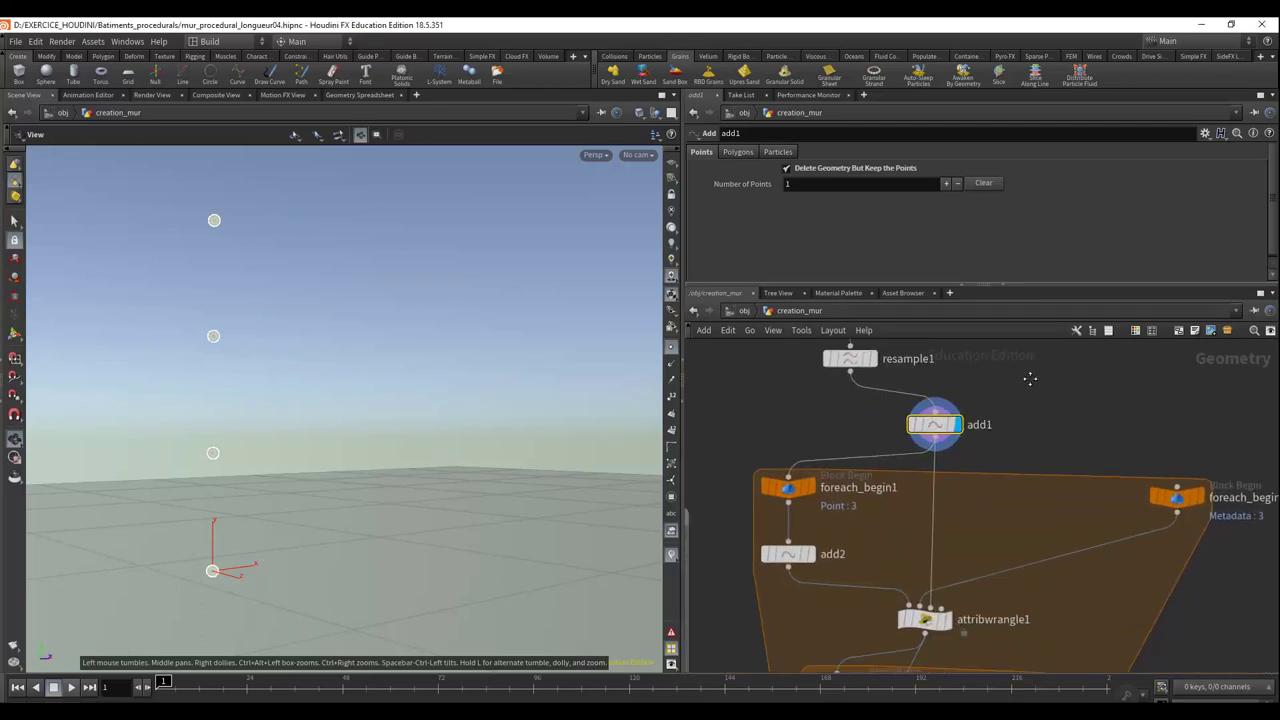
middle_click_drag(1046, 456, 1016, 377)
scroll(1015, 397, "down", 2)
scroll(1015, 397, "down", 2)
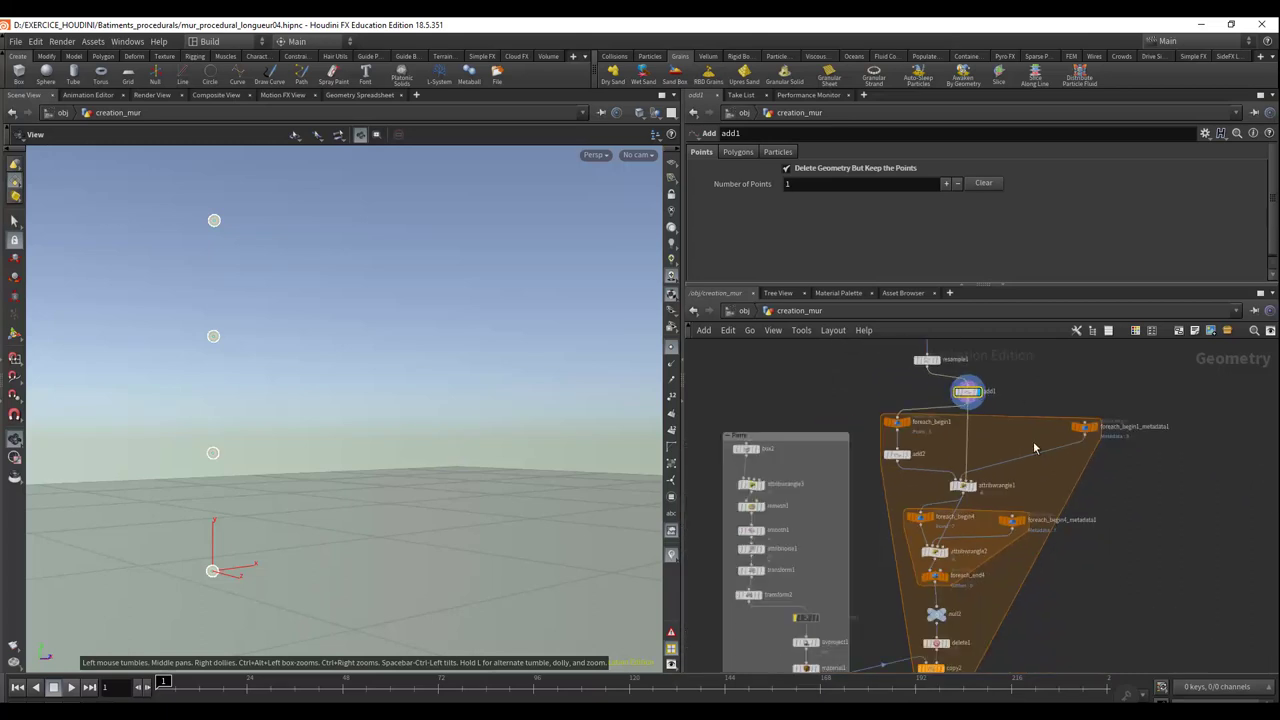
scroll(1033, 441, "down", 1)
middle_click_drag(960, 475, 944, 437)
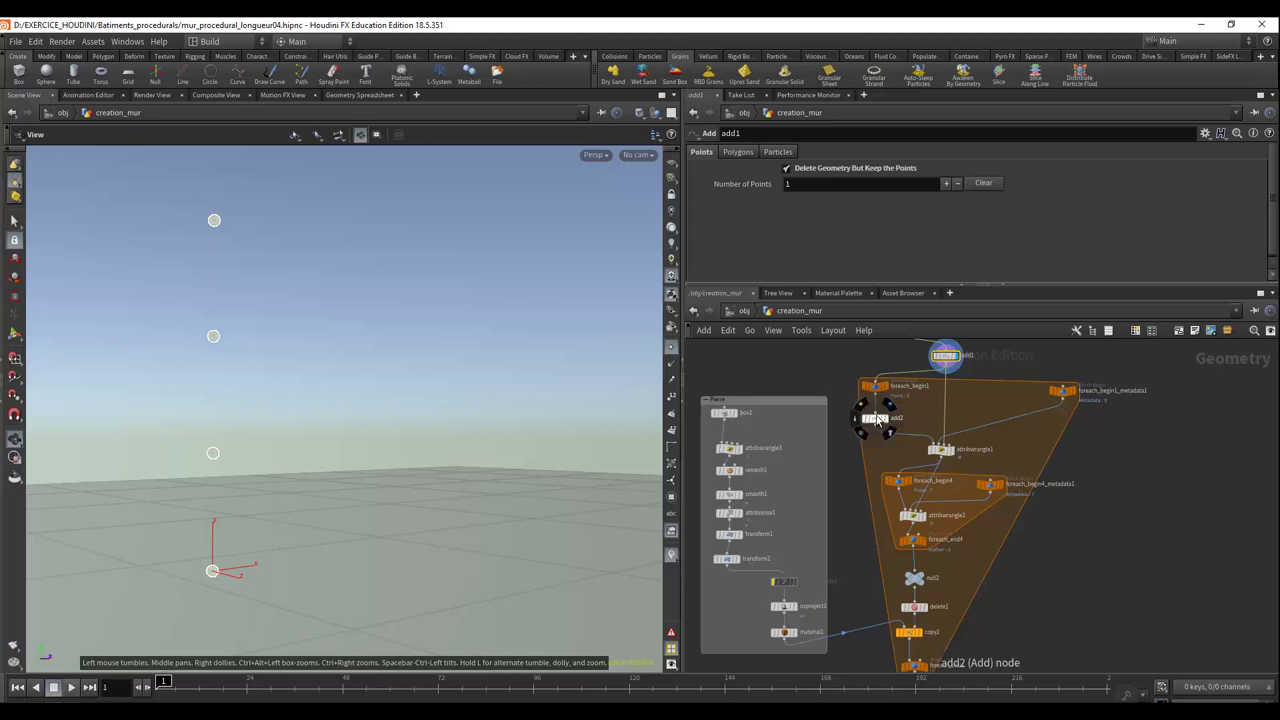
scroll(899, 430, "up", 2)
scroll(893, 440, "up", 2)
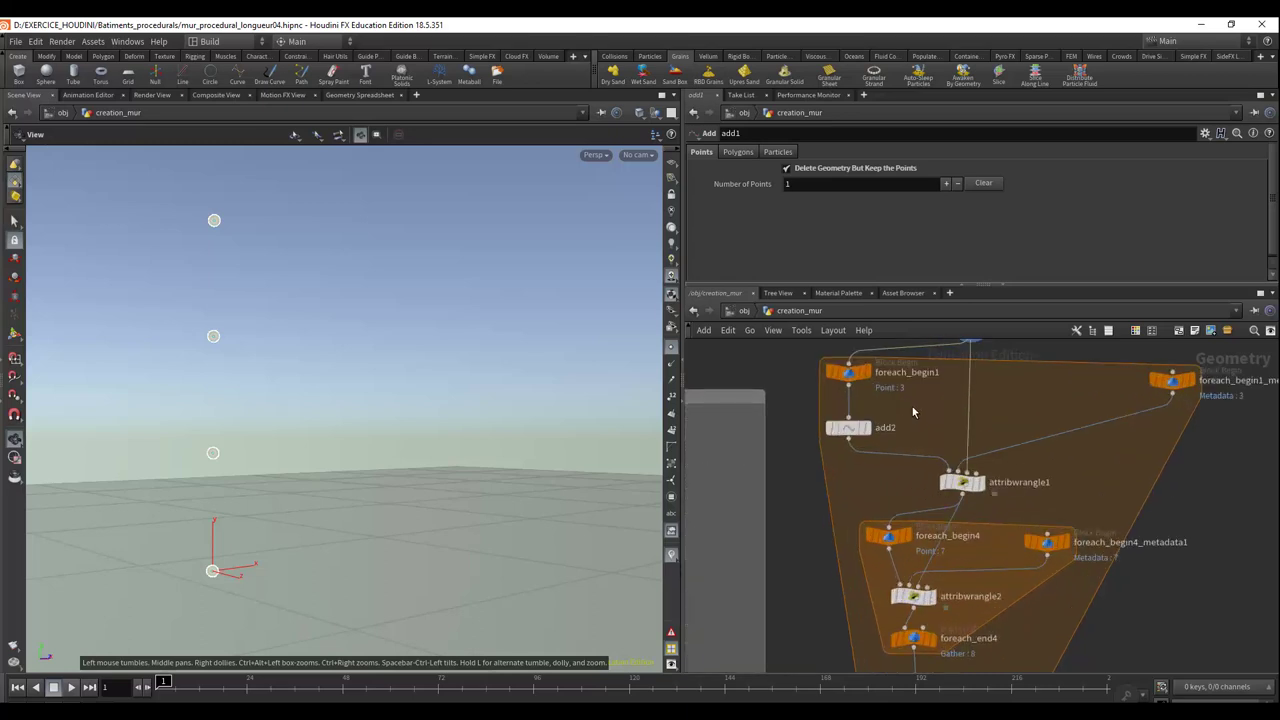
scroll(886, 451, "up", 2)
middle_click_drag(886, 451, 886, 443)
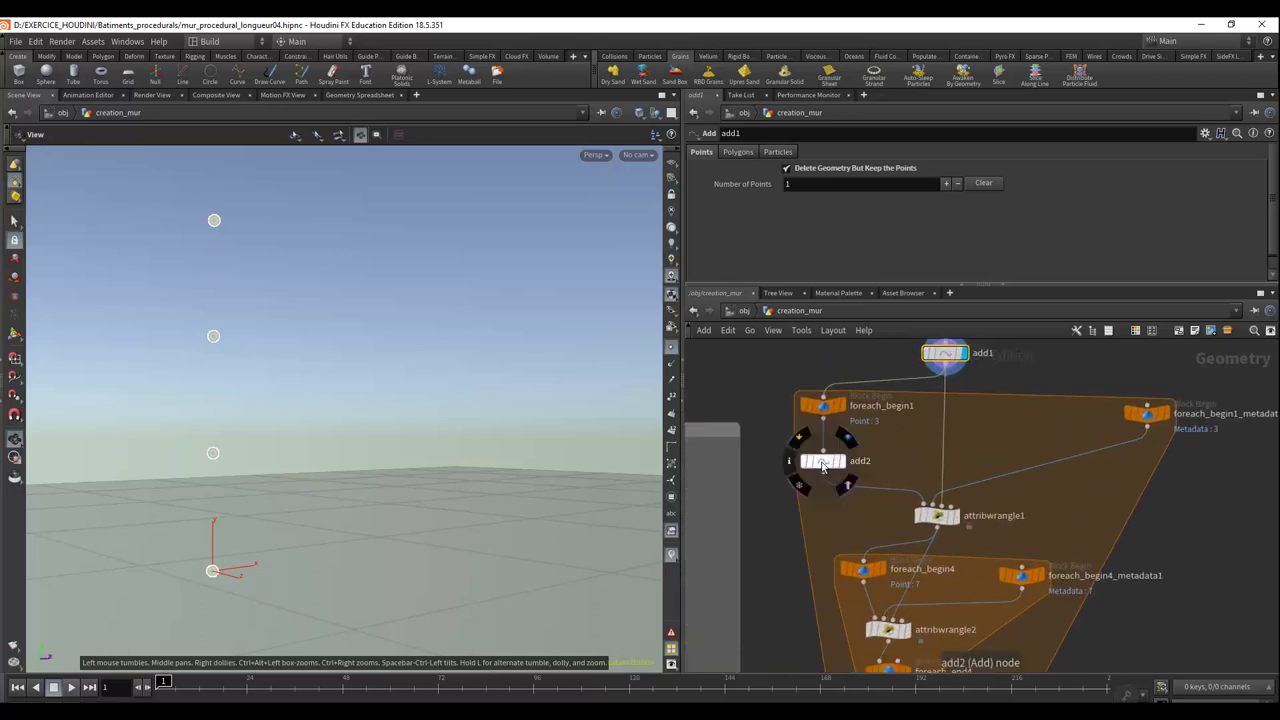
left_click_drag(843, 466, 838, 455)
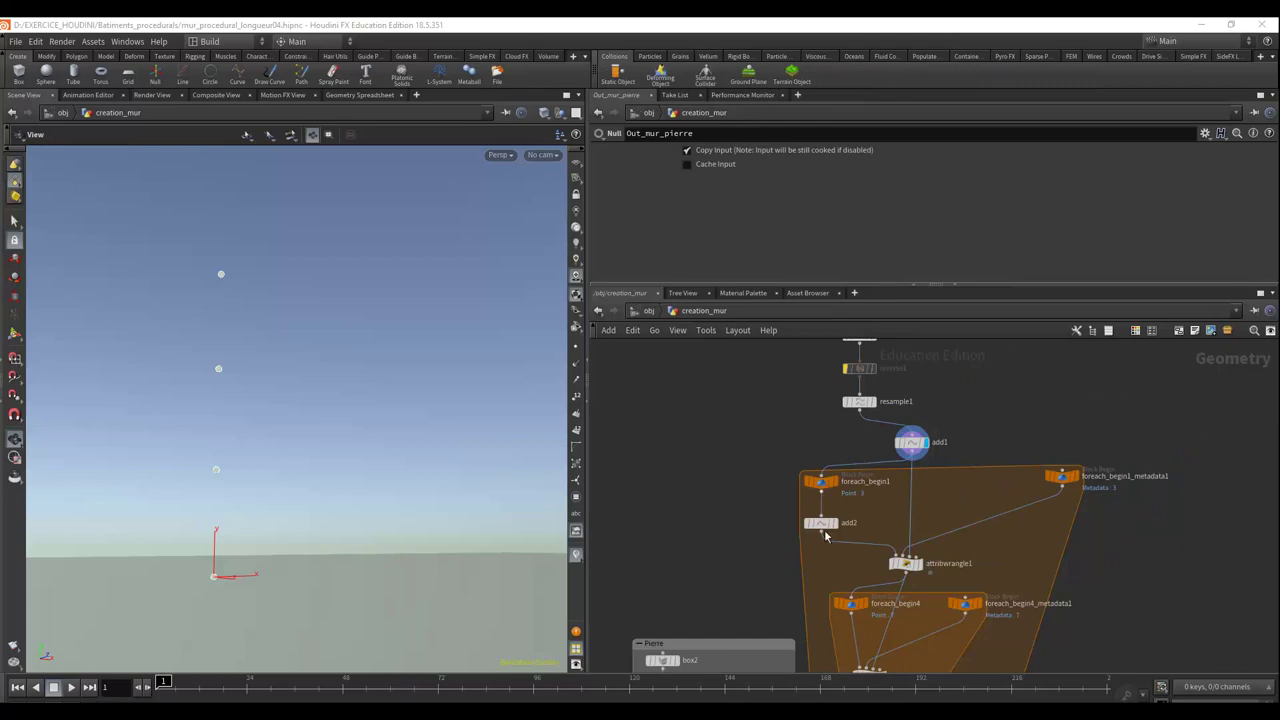
Select add2 and resize the panes to read its Point 0–6 values at X 1 through 7
left_click(821, 524)
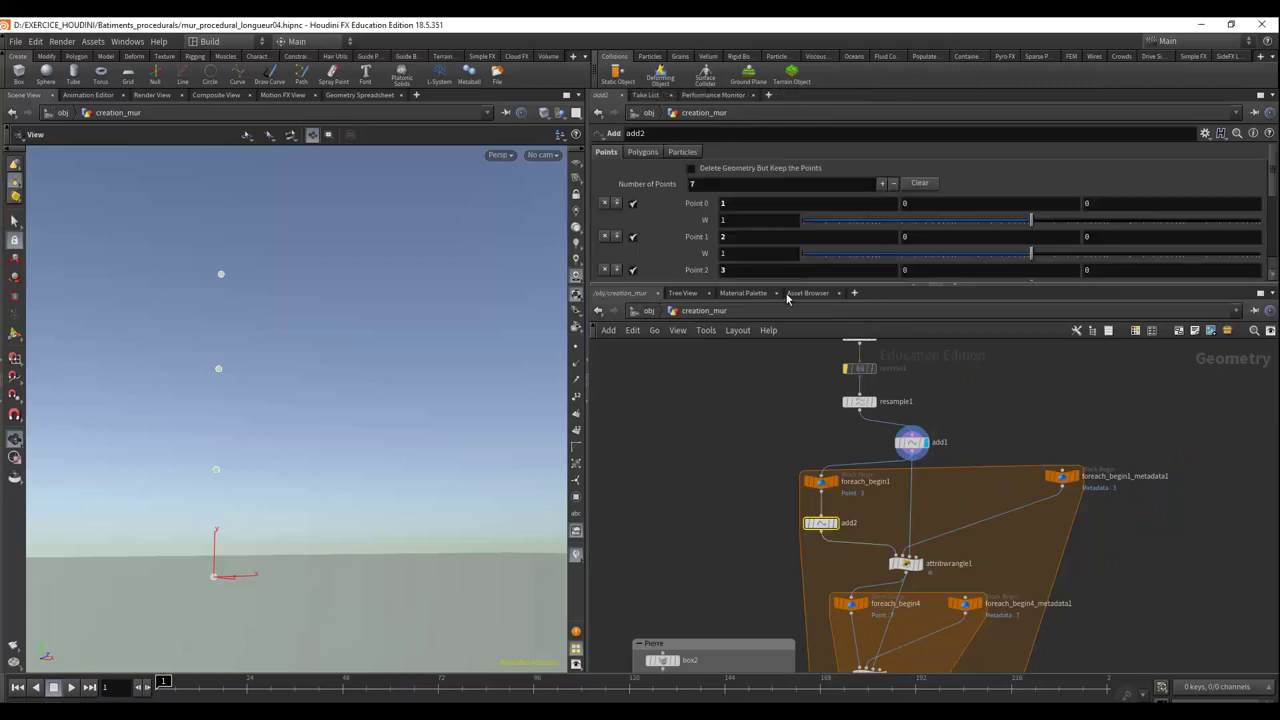
left_click_drag(787, 289, 774, 455)
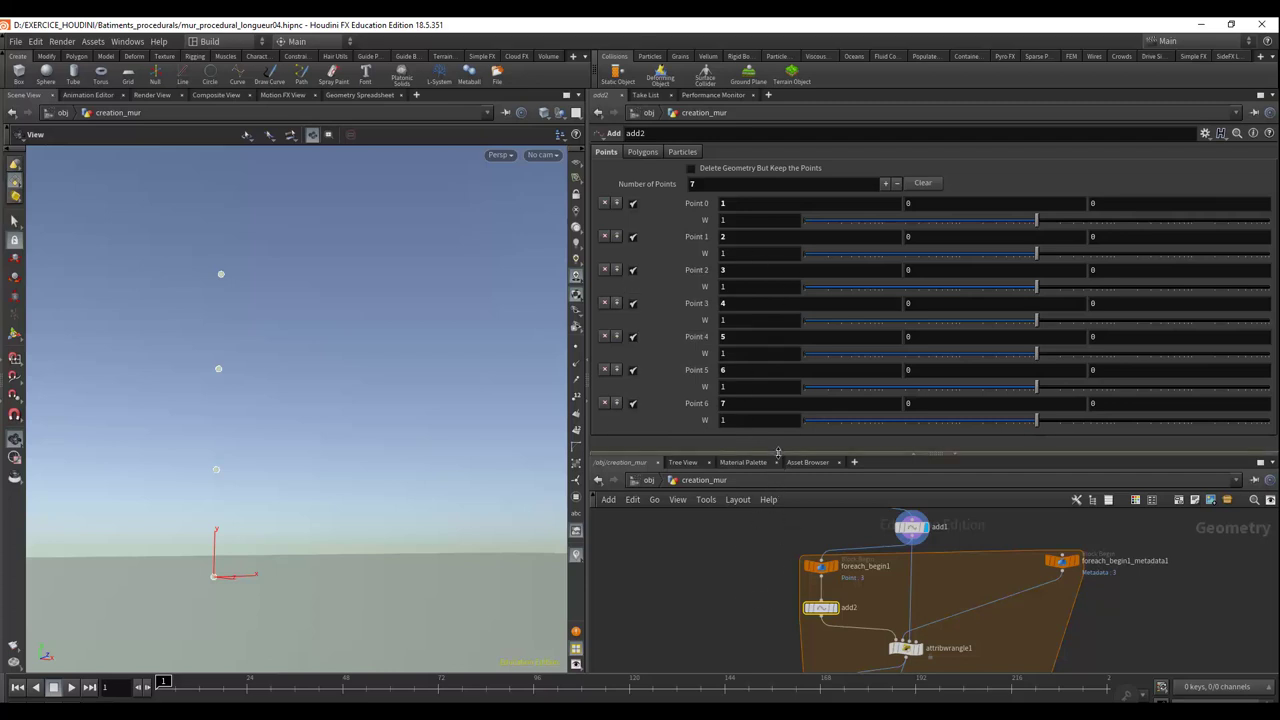
left_click_drag(778, 451, 778, 444)
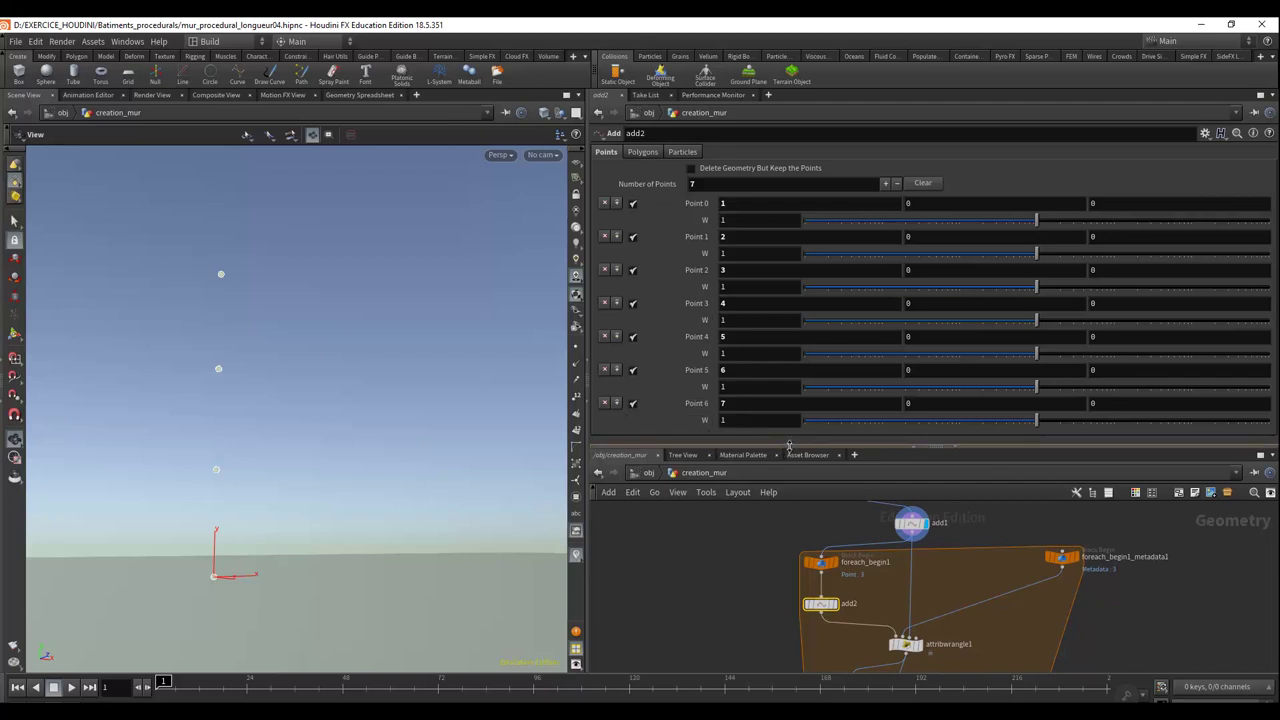
mouse_move(789, 447)
left_mouse_down()
mouse_move(788, 358)
mouse_move(787, 393)
left_mouse_up()
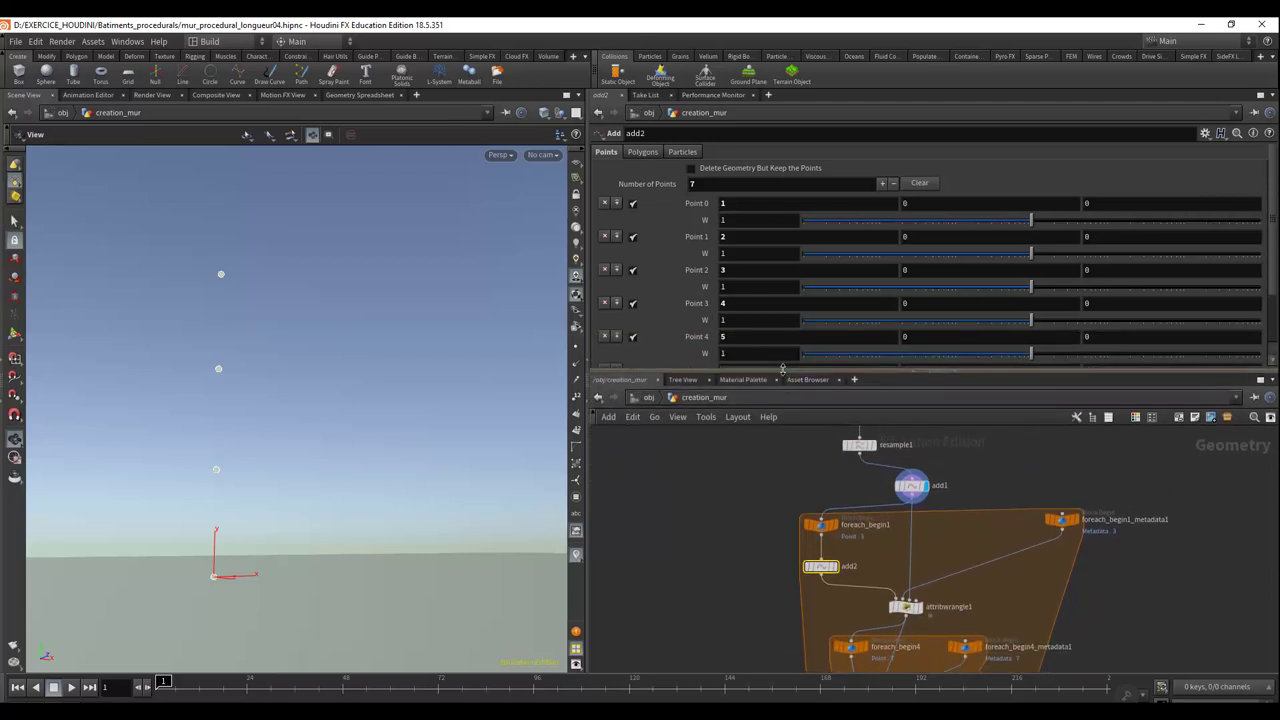
mouse_move(744, 548)
middle_mouse_down()
mouse_move(734, 523)
mouse_move(722, 528)
middle_mouse_up()
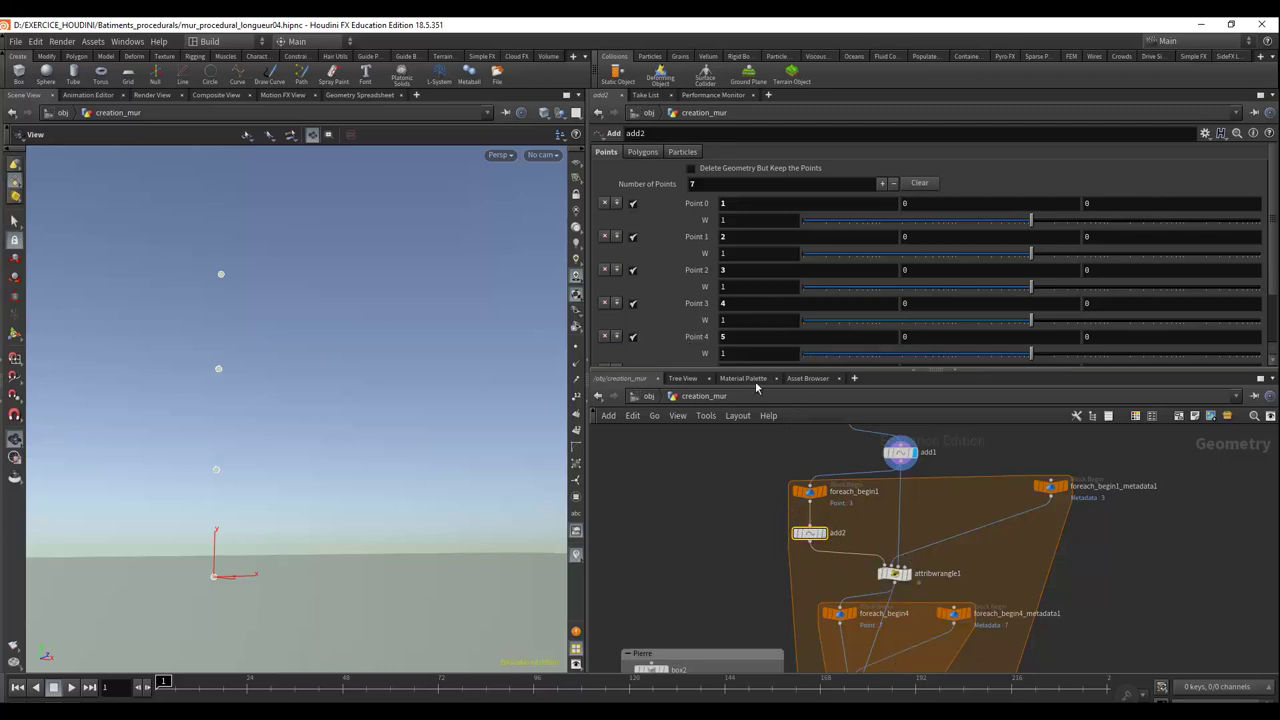
left_click_drag(760, 370, 769, 456)
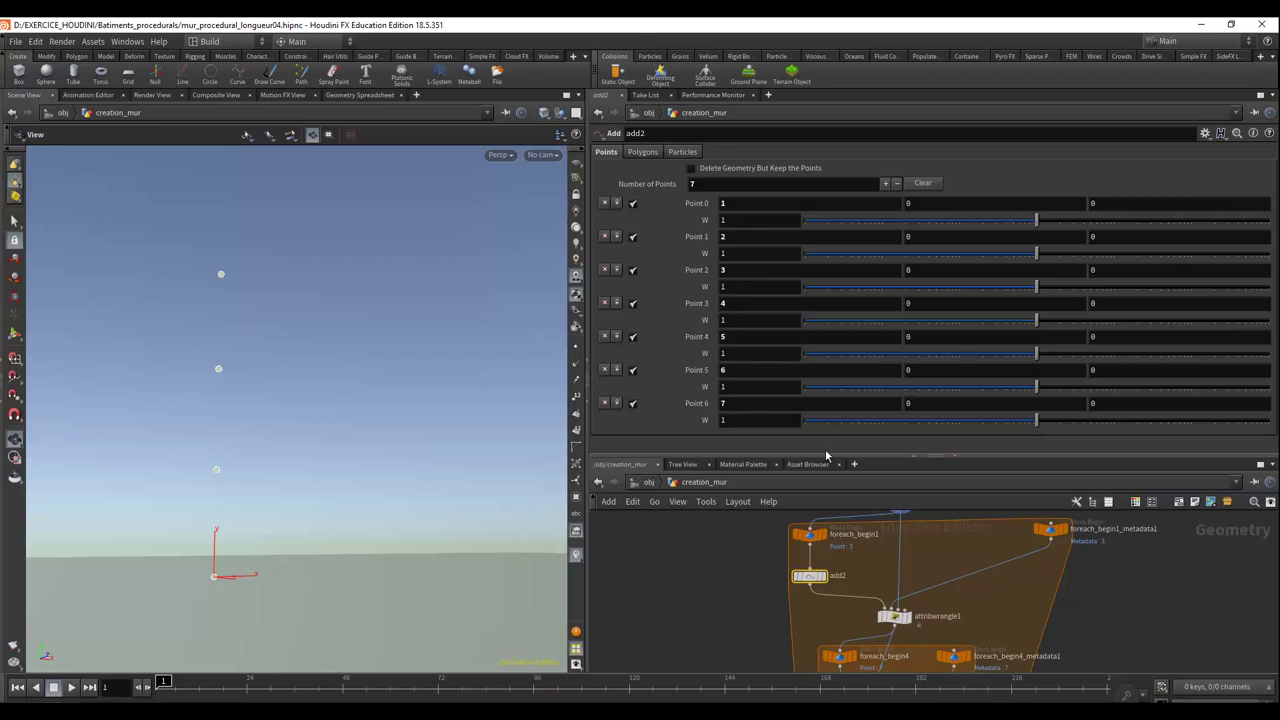
left_click_drag(837, 451, 823, 366)
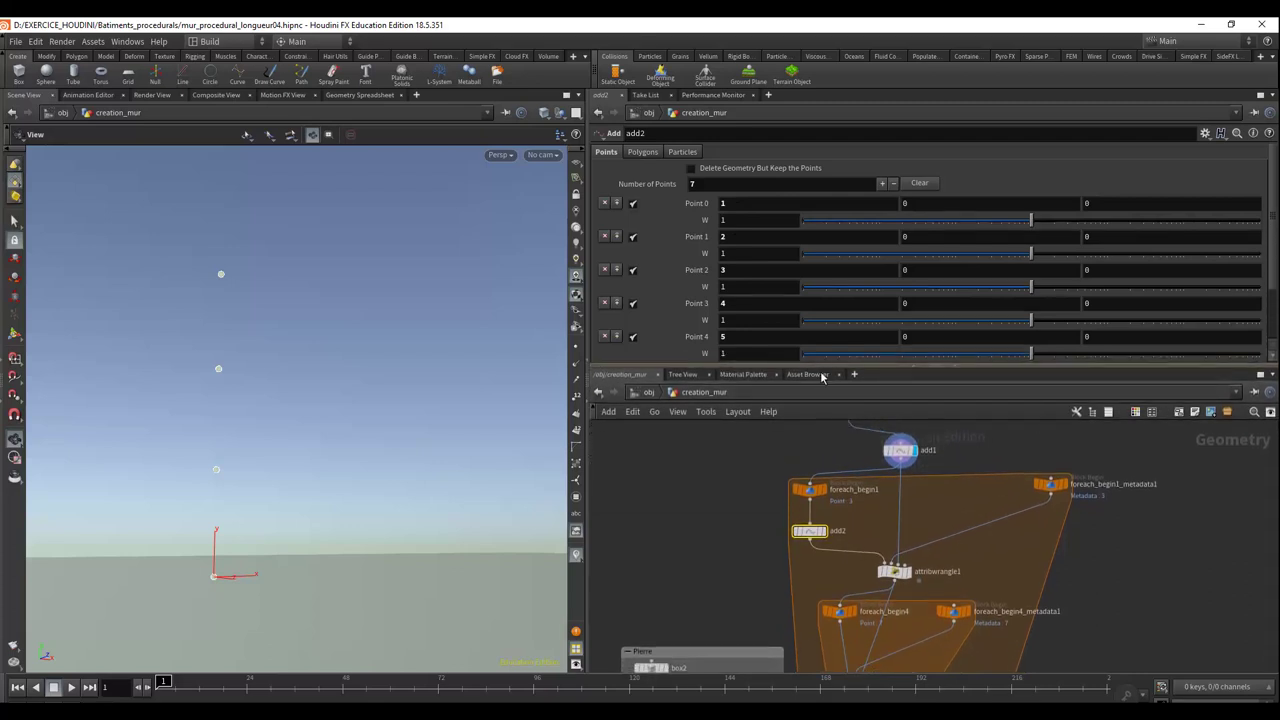
Display add2's seven points and orbit the viewport to view the row at an angle
left_click(826, 541)
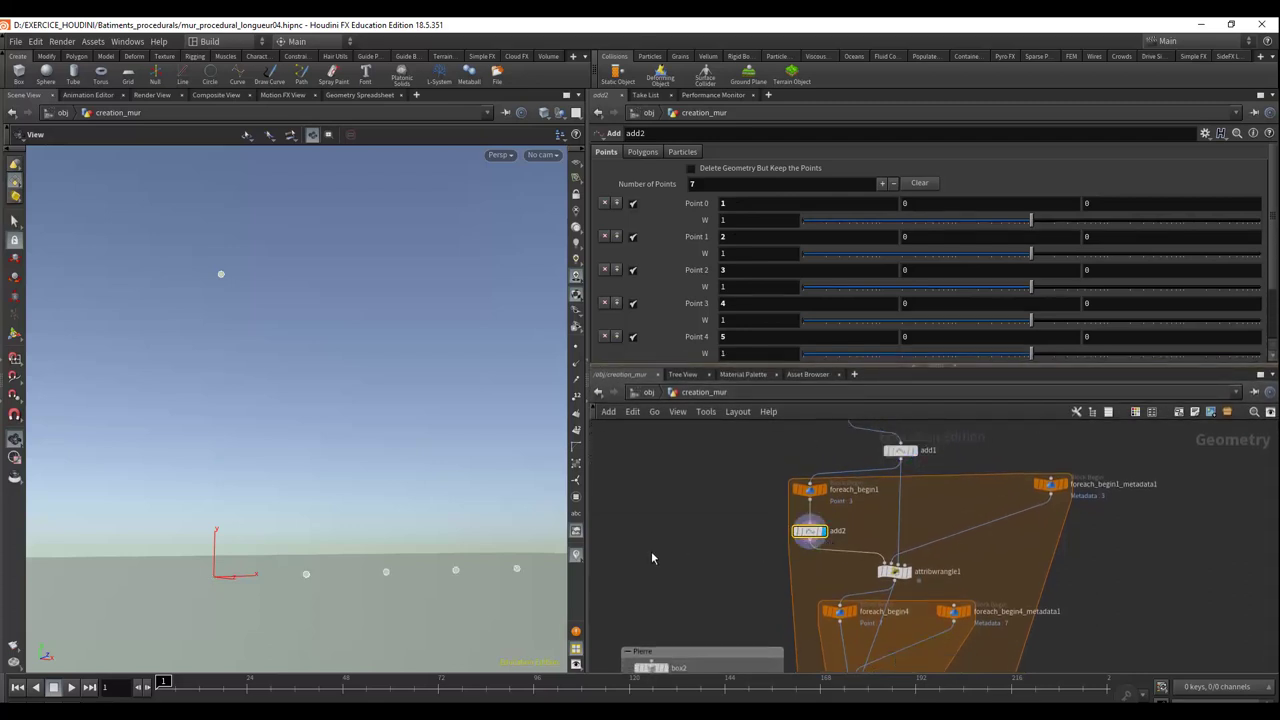
left_click_drag(469, 536, 501, 578)
mouse_move(489, 574)
left_mouse_down()
mouse_move(343, 492)
mouse_move(348, 506)
left_mouse_up()
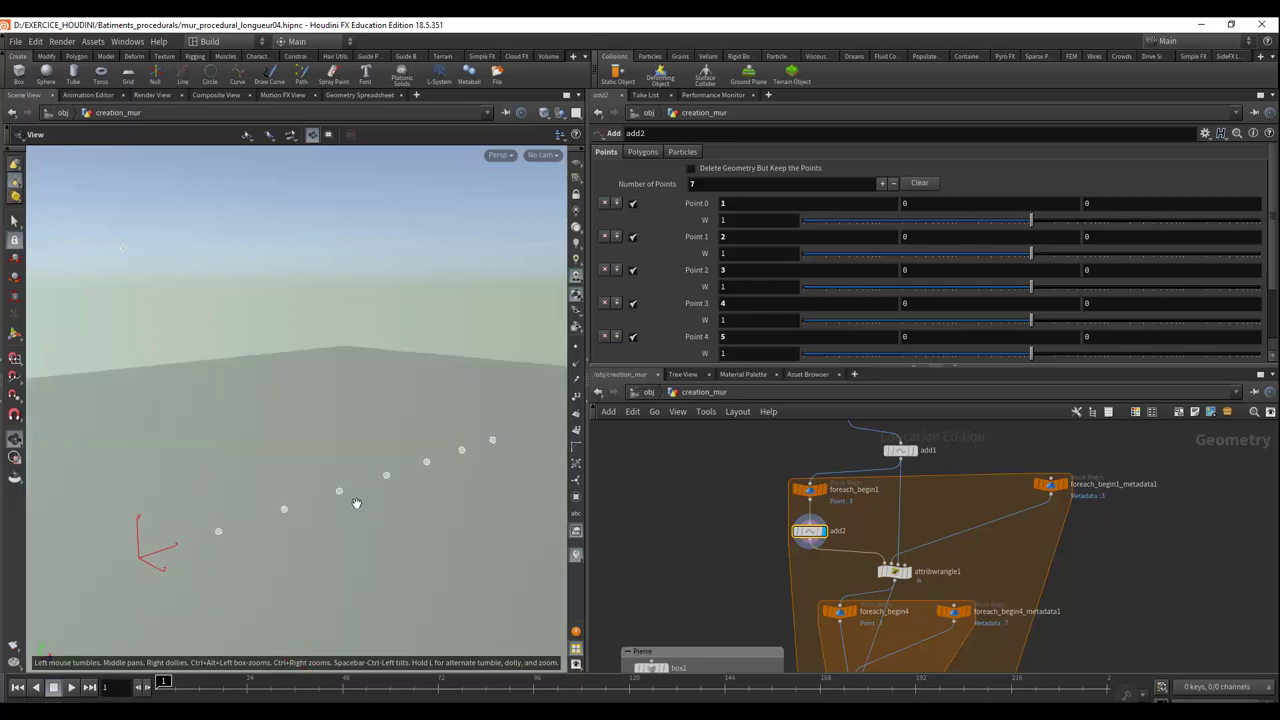
mouse_move(371, 517)
left_mouse_down()
mouse_move(308, 492)
mouse_move(380, 530)
left_mouse_up()
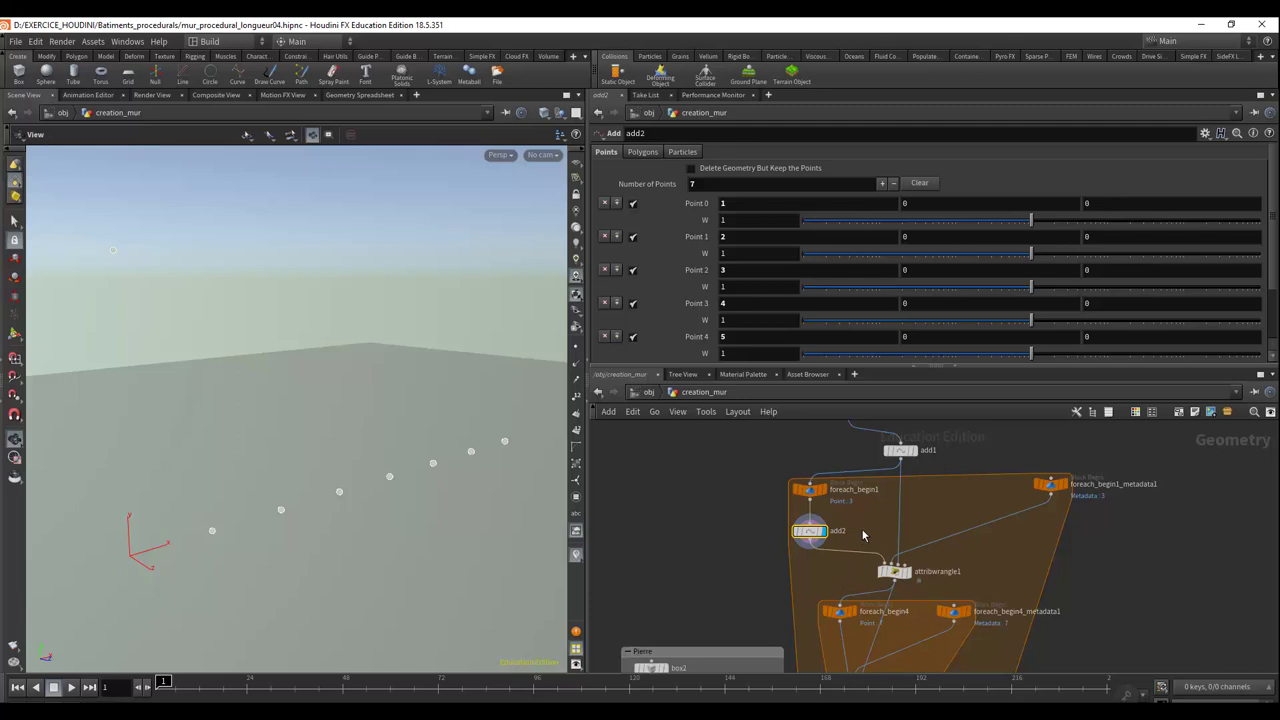
middle_click_drag(849, 541, 779, 503)
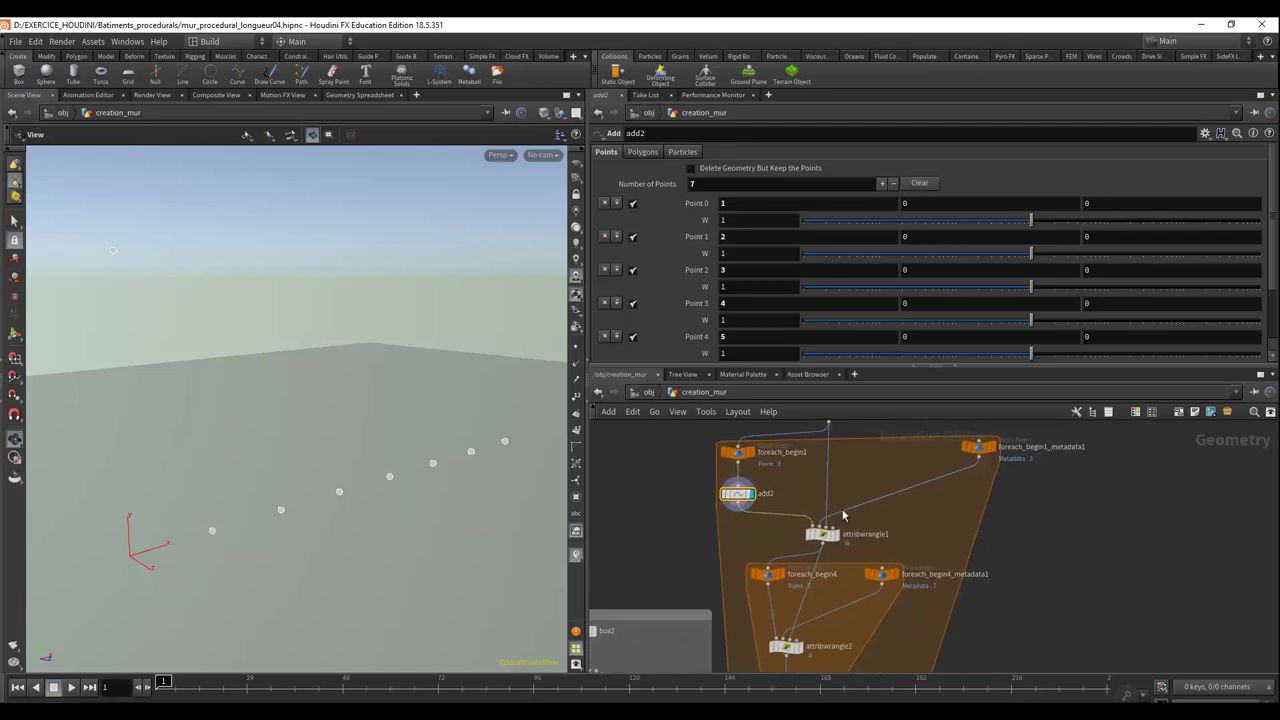
scroll(851, 518, "up", 2)
scroll(870, 512, "up", 1)
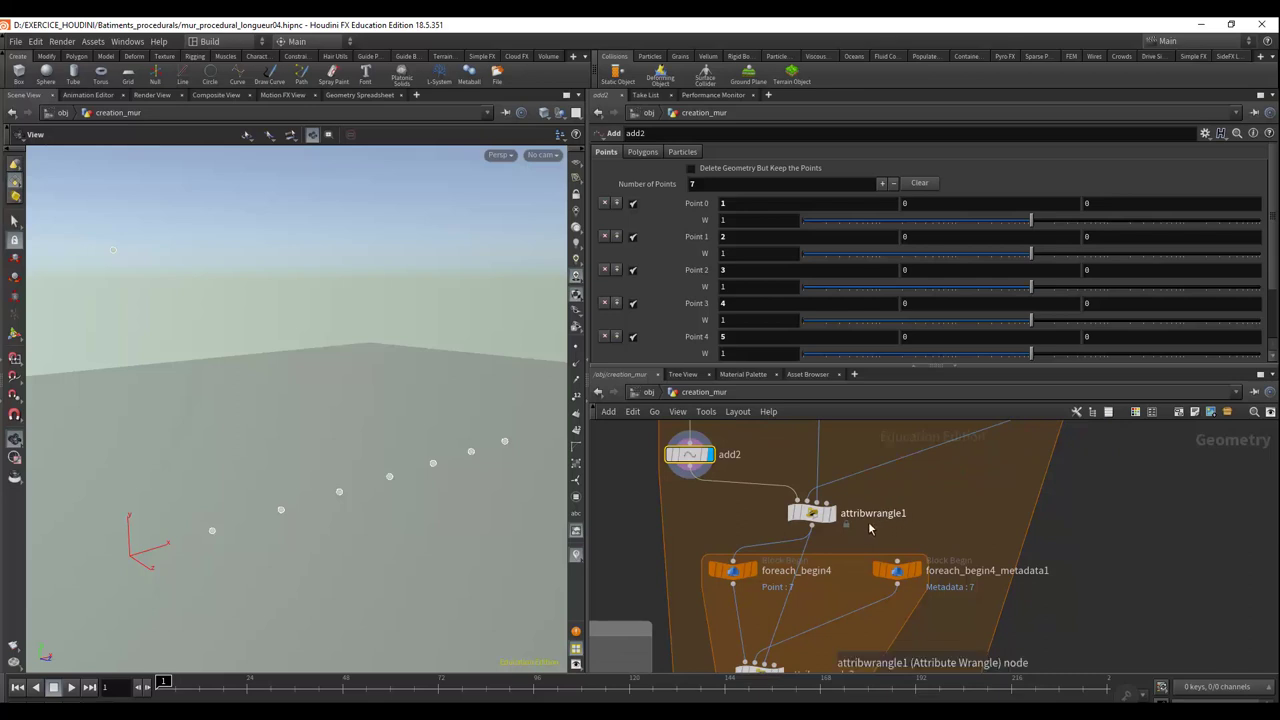
mouse_move(923, 514)
middle_mouse_down()
mouse_move(943, 525)
mouse_move(908, 528)
middle_mouse_up()
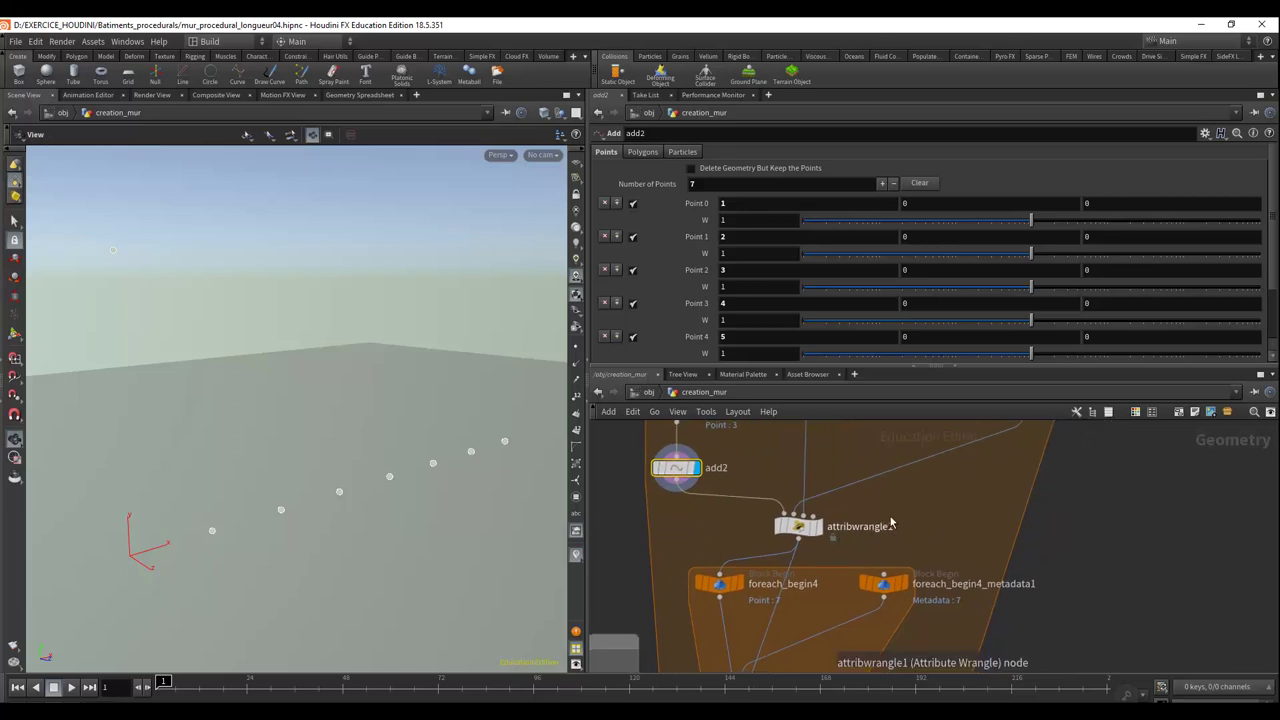
left_click(800, 527)
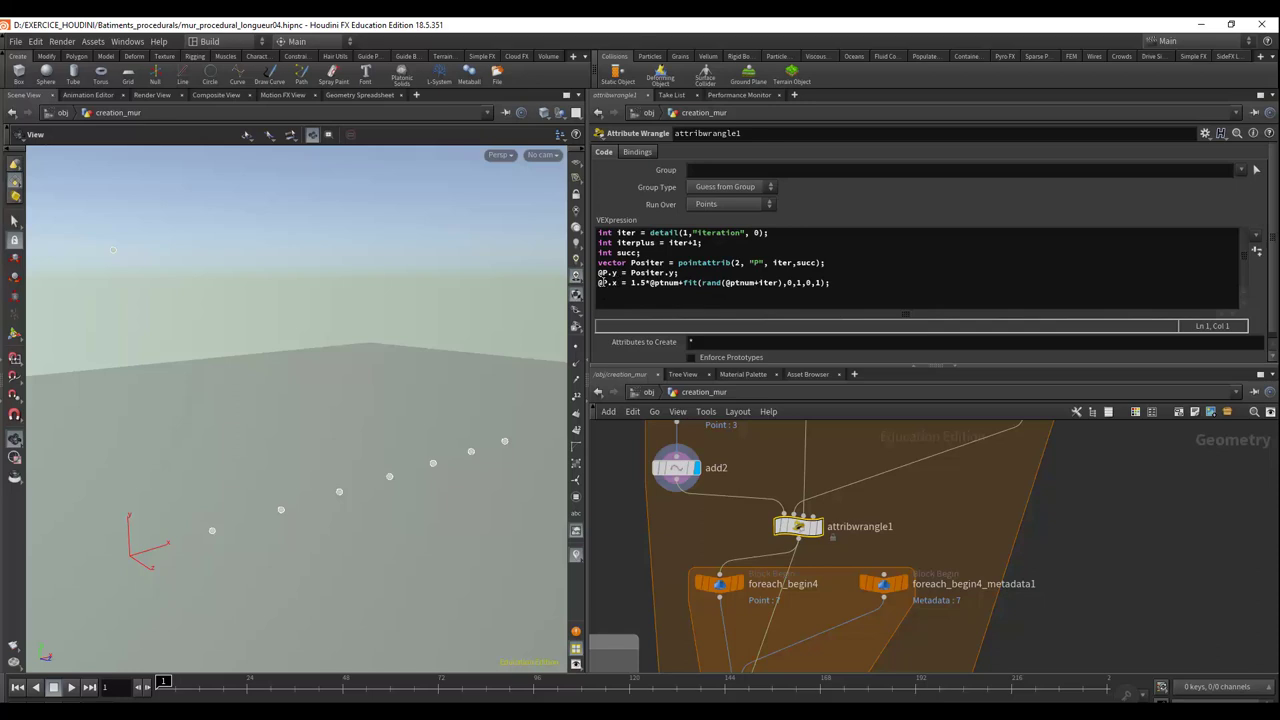
mouse_move(797, 526)
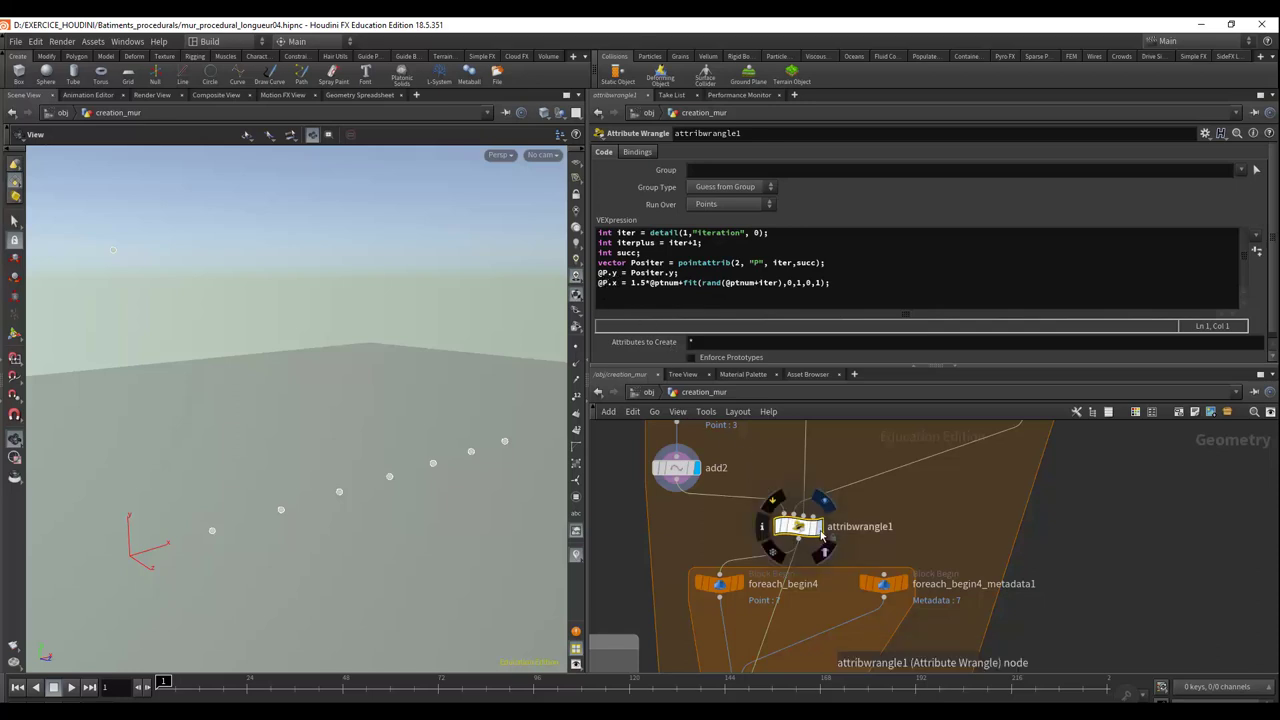
Display attribwrangle1's unevenly spaced point row, orbit along it, and pan down to foreach_end4
left_click(822, 500)
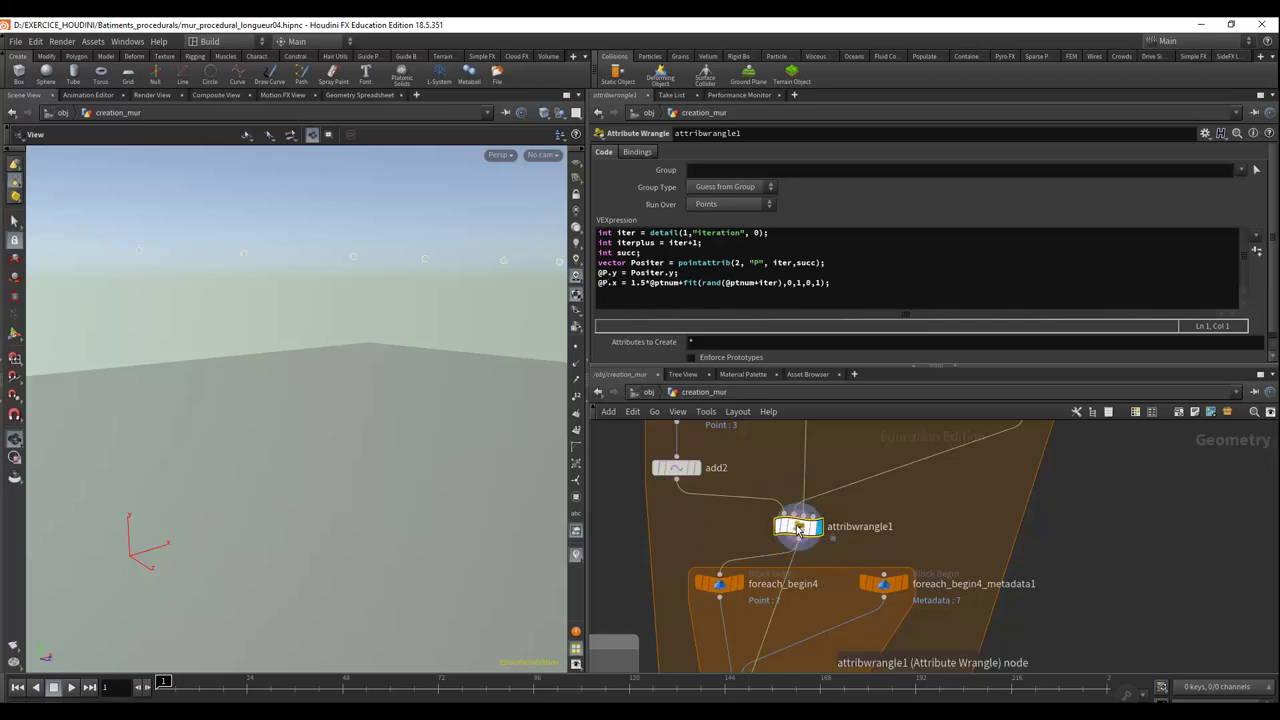
mouse_move(334, 400)
left_mouse_down()
mouse_move(229, 424)
mouse_move(200, 405)
mouse_move(206, 386)
mouse_move(251, 415)
left_mouse_up()
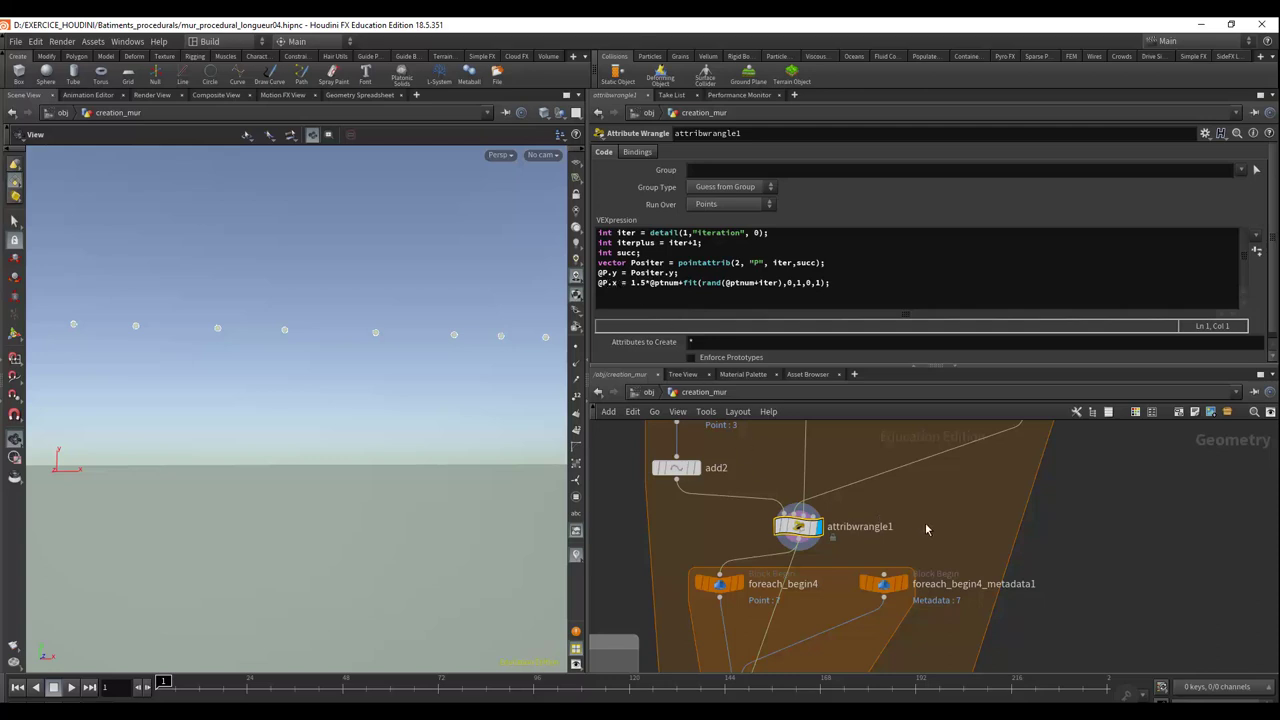
middle_click_drag(925, 524, 925, 424)
middle_click_drag(882, 533, 870, 602)
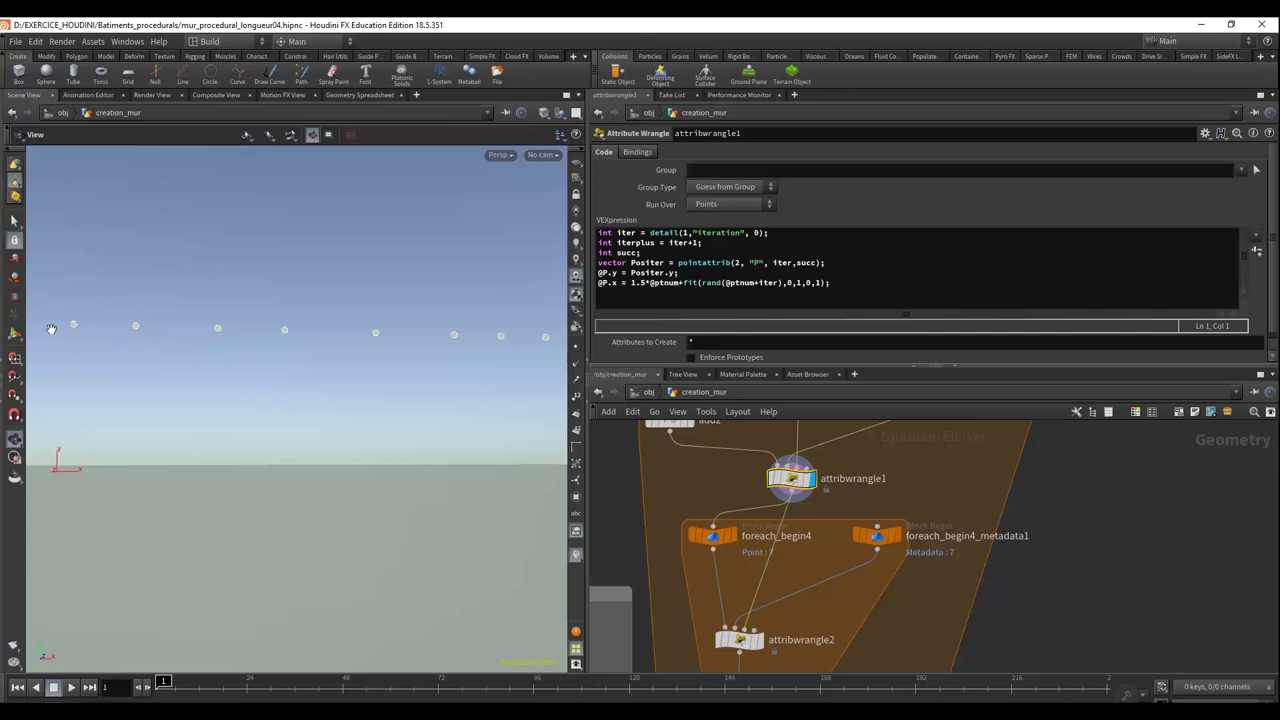
middle_click_drag(688, 590, 677, 488)
mouse_move(732, 553)
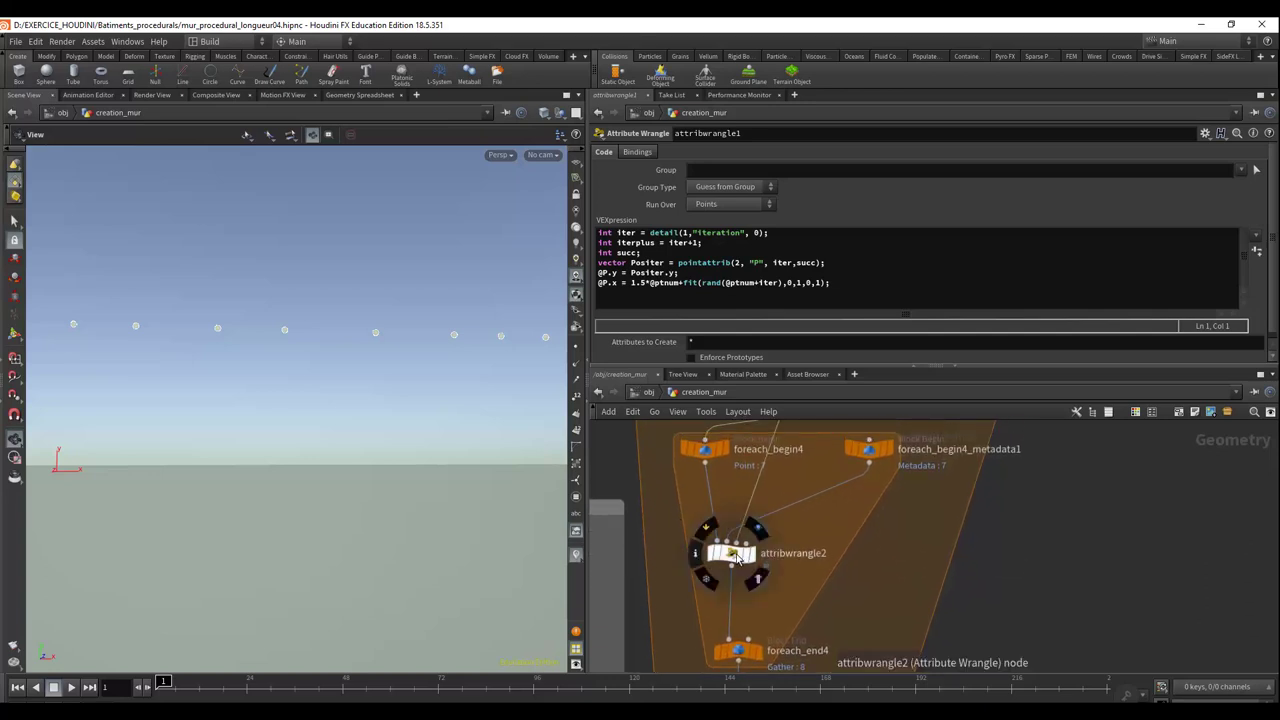
scroll(808, 526, "down", 1)
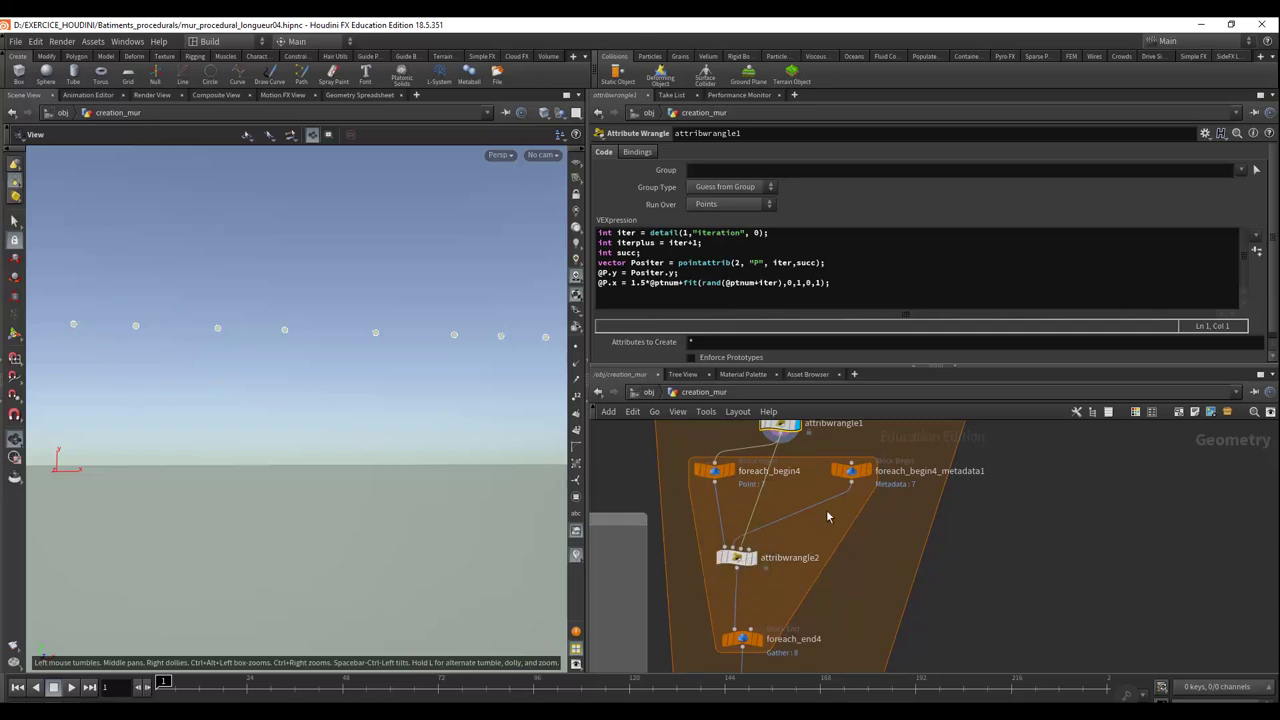
left_click(745, 558)
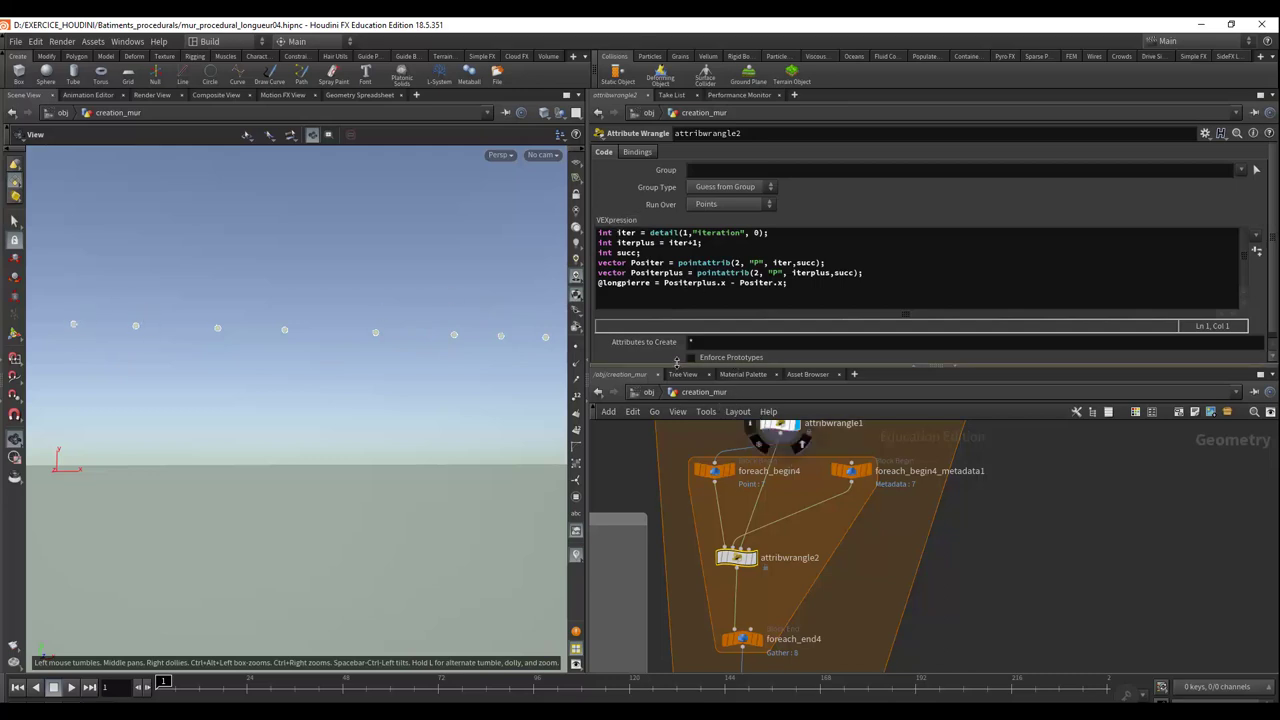
left_click_drag(676, 362, 676, 358)
mouse_move(925, 514)
middle_mouse_down()
mouse_move(969, 539)
mouse_move(955, 545)
middle_mouse_up()
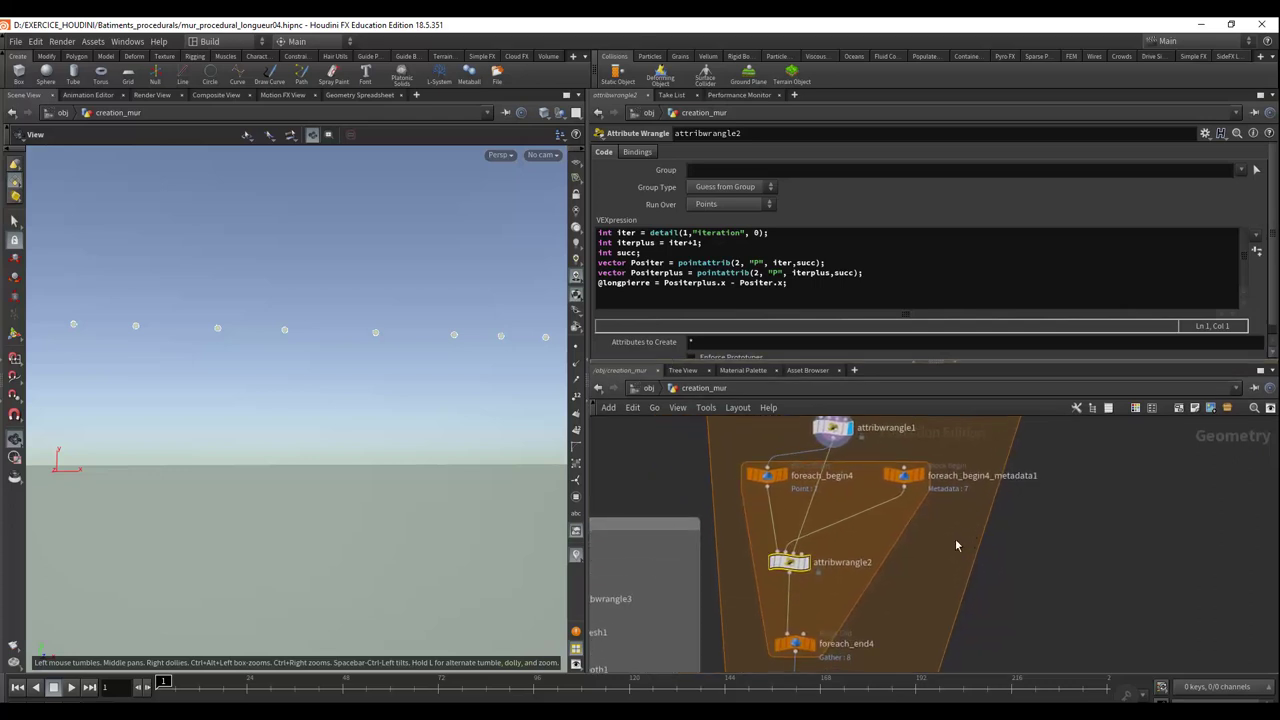
left_click(1260, 370)
scroll(710, 415, "up", 3)
Add a For-Each Point loop (foreach_begin5 to foreach_end5) beside the foreach_begin4 block
scroll(703, 408, "up", 3)
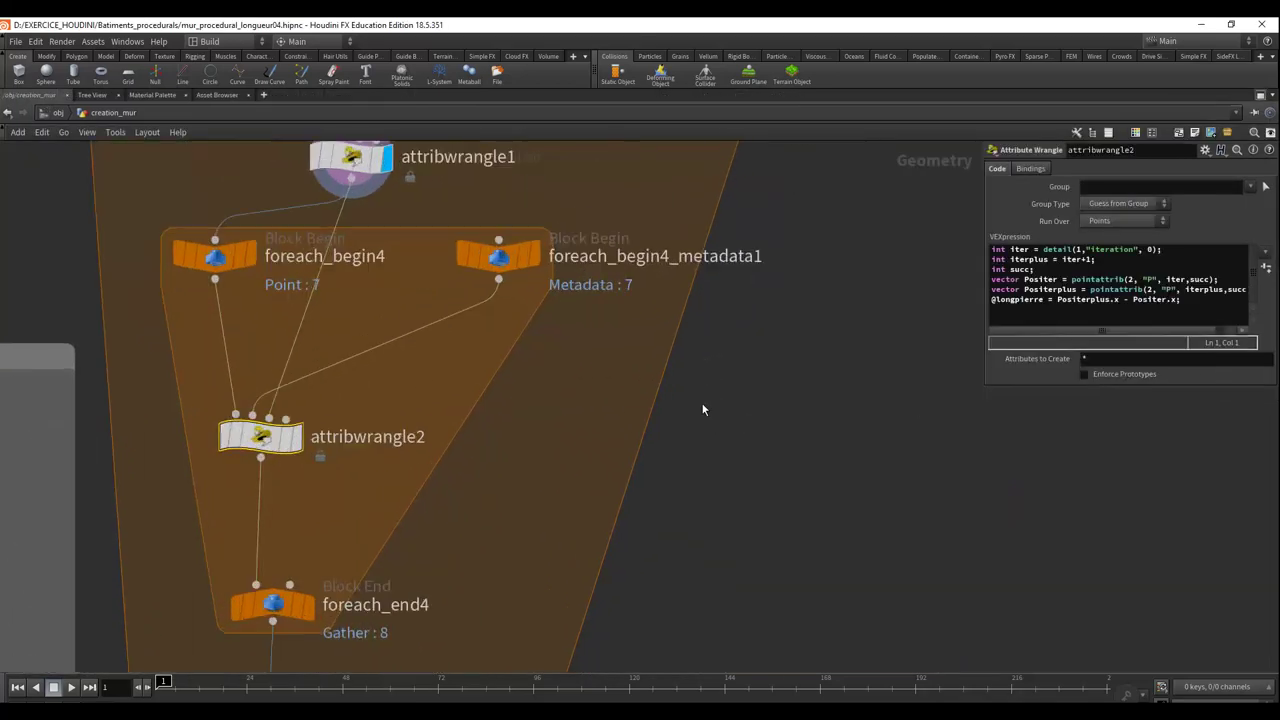
mouse_move(703, 408)
middle_mouse_down()
mouse_move(857, 471)
mouse_move(746, 383)
middle_mouse_up()
left_click(379, 252)
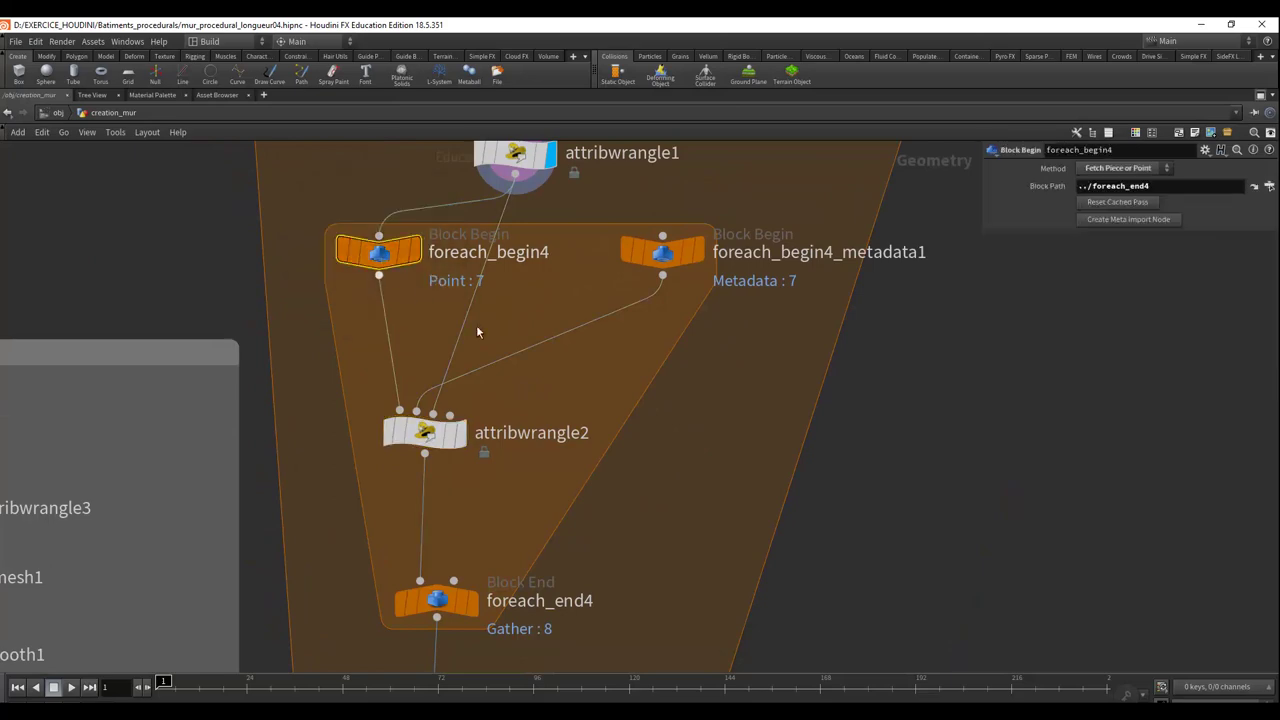
key("Tab")
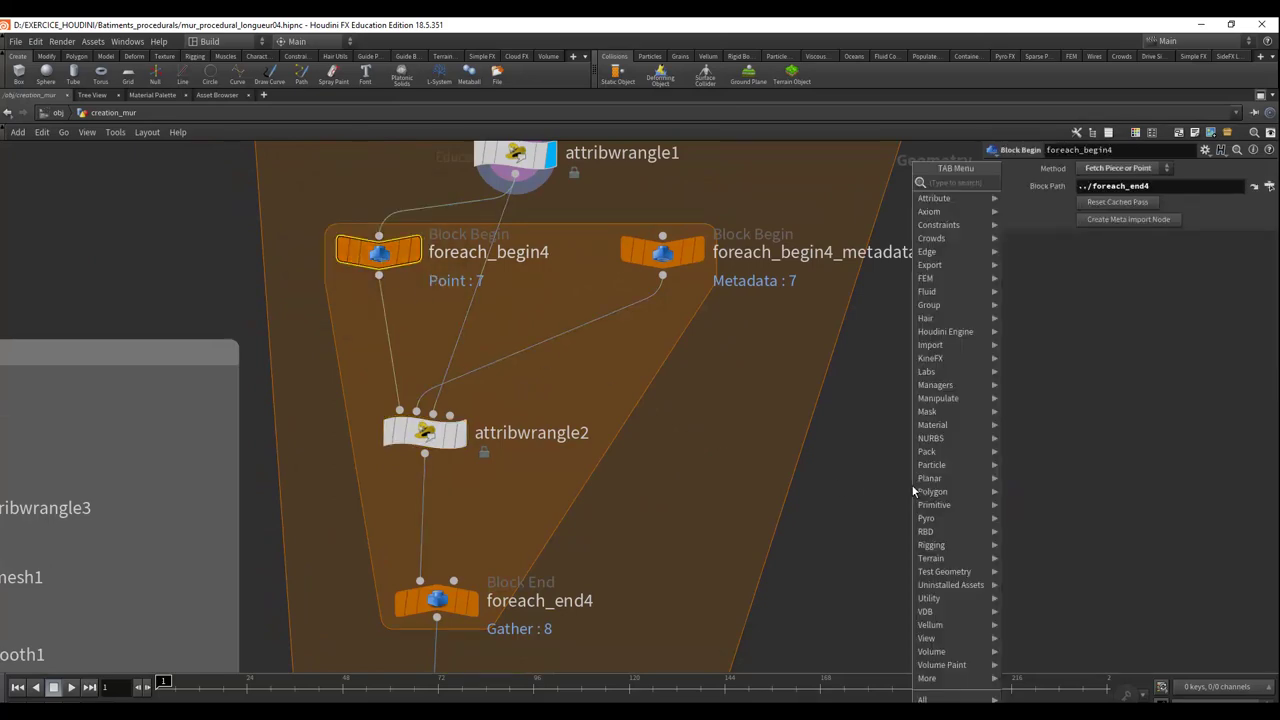
type("for")
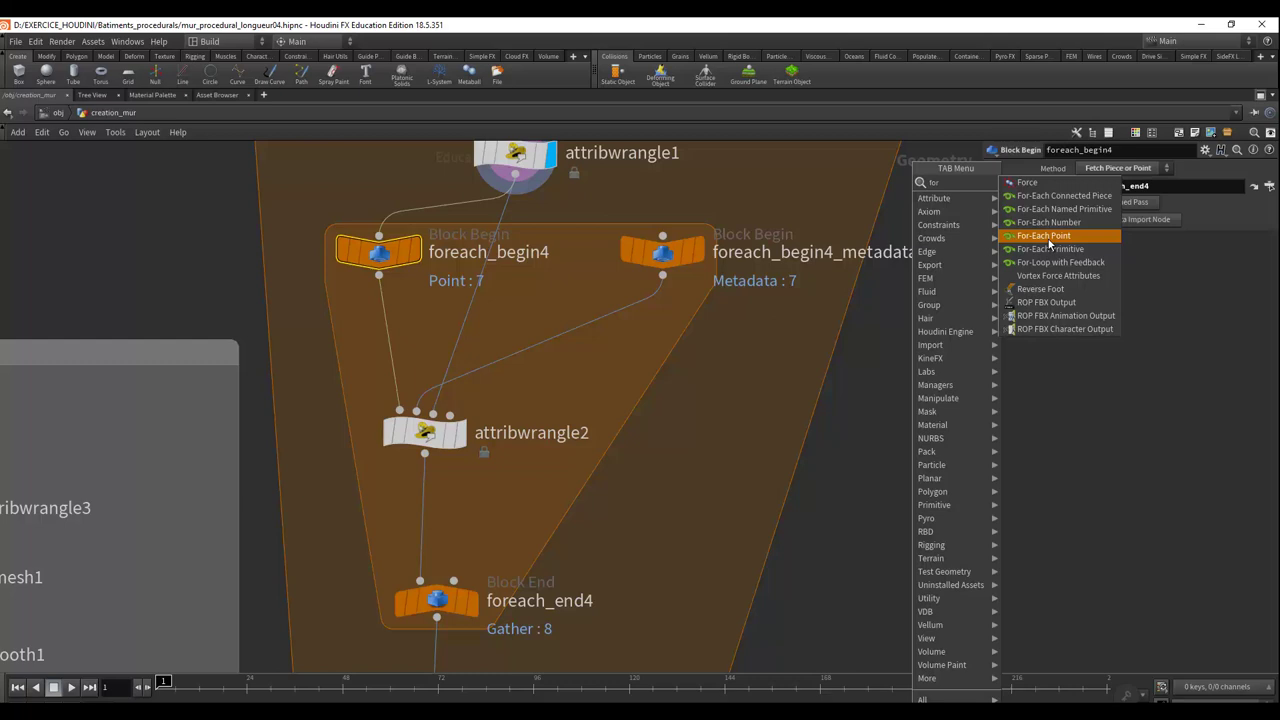
left_click(1048, 239)
left_click(1040, 349)
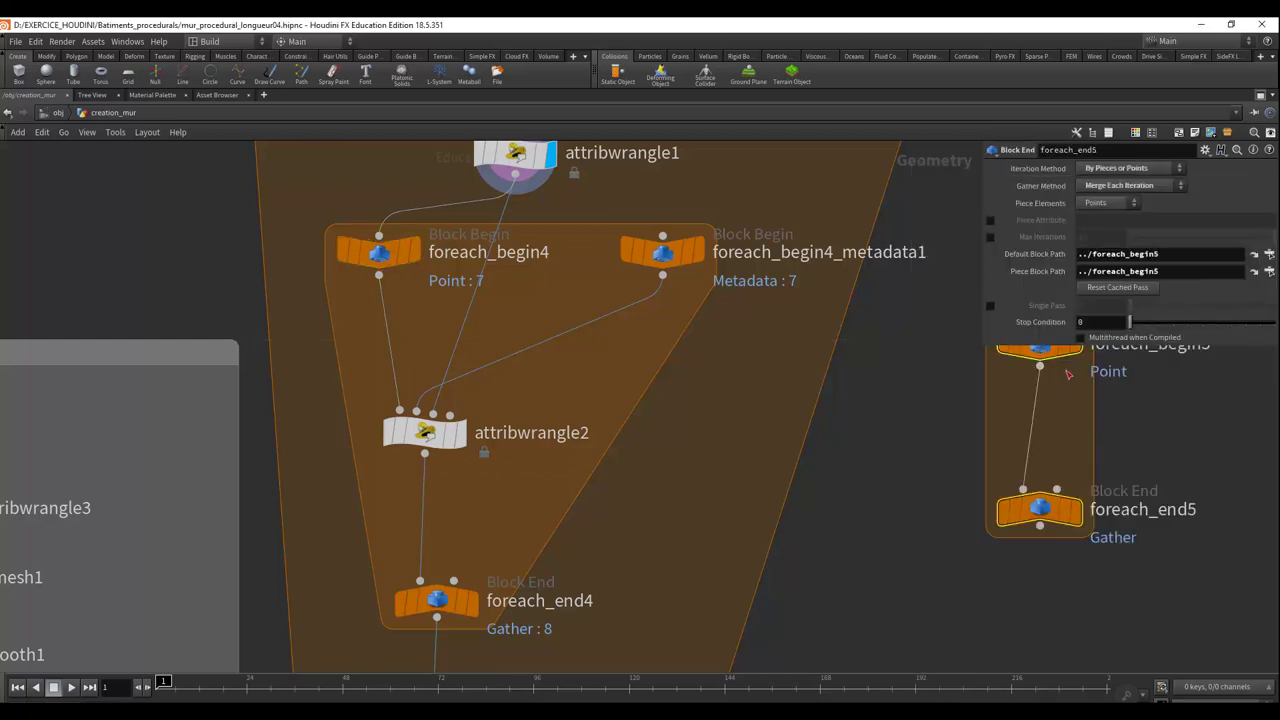
Shift the foreach_begin5/foreach_end5 loop left and lower foreach_end5 further below foreach_begin5
mouse_move(1071, 438)
middle_mouse_down()
mouse_move(1040, 457)
mouse_move(903, 463)
middle_mouse_up()
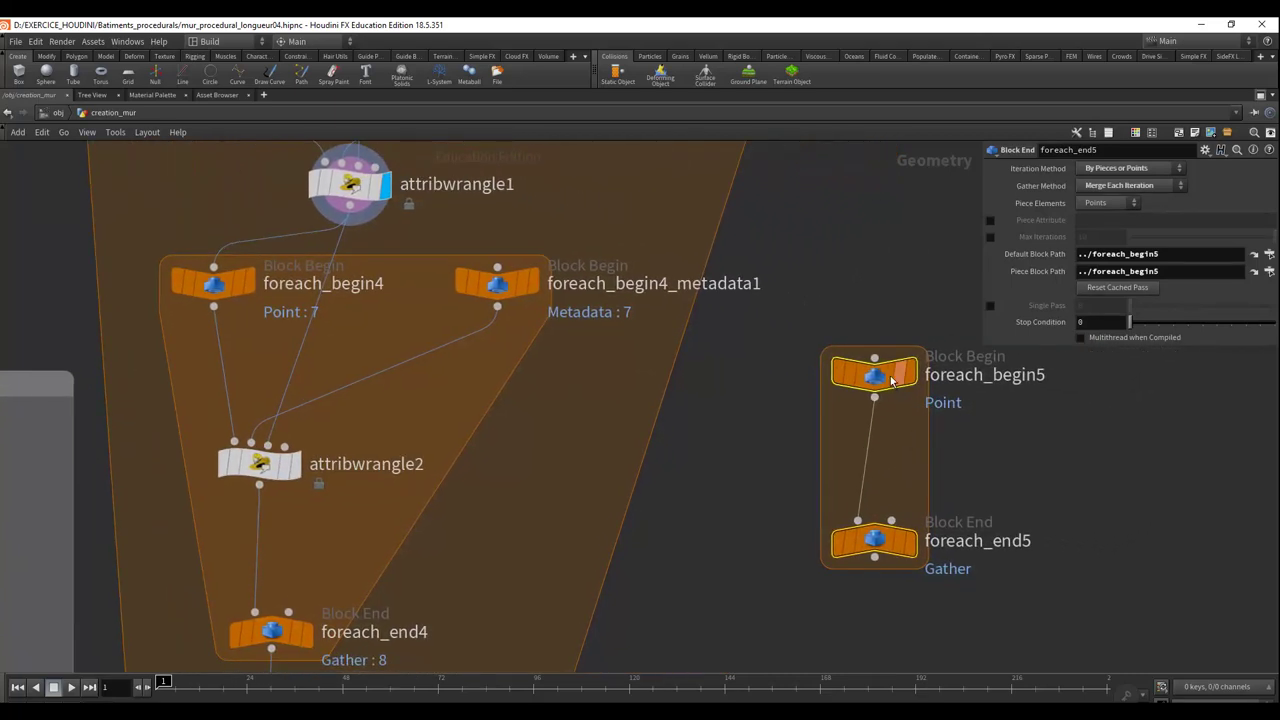
left_click_drag(892, 380, 842, 393)
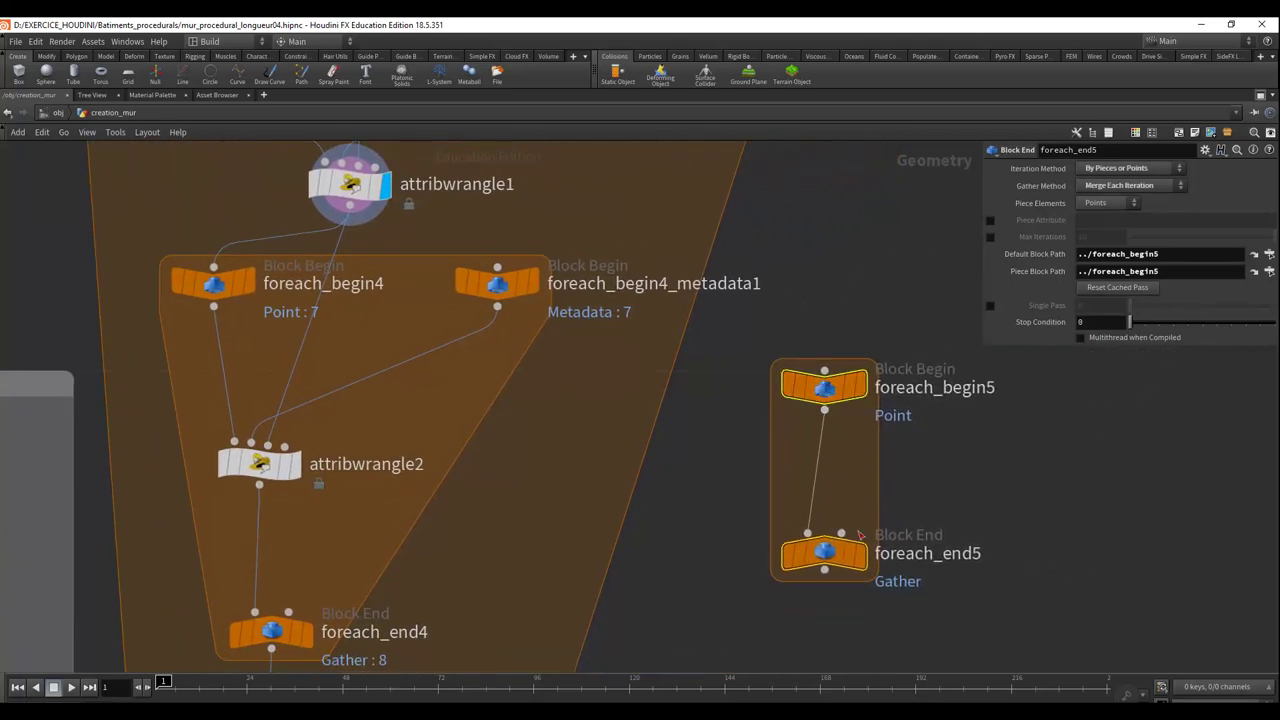
left_click(897, 526)
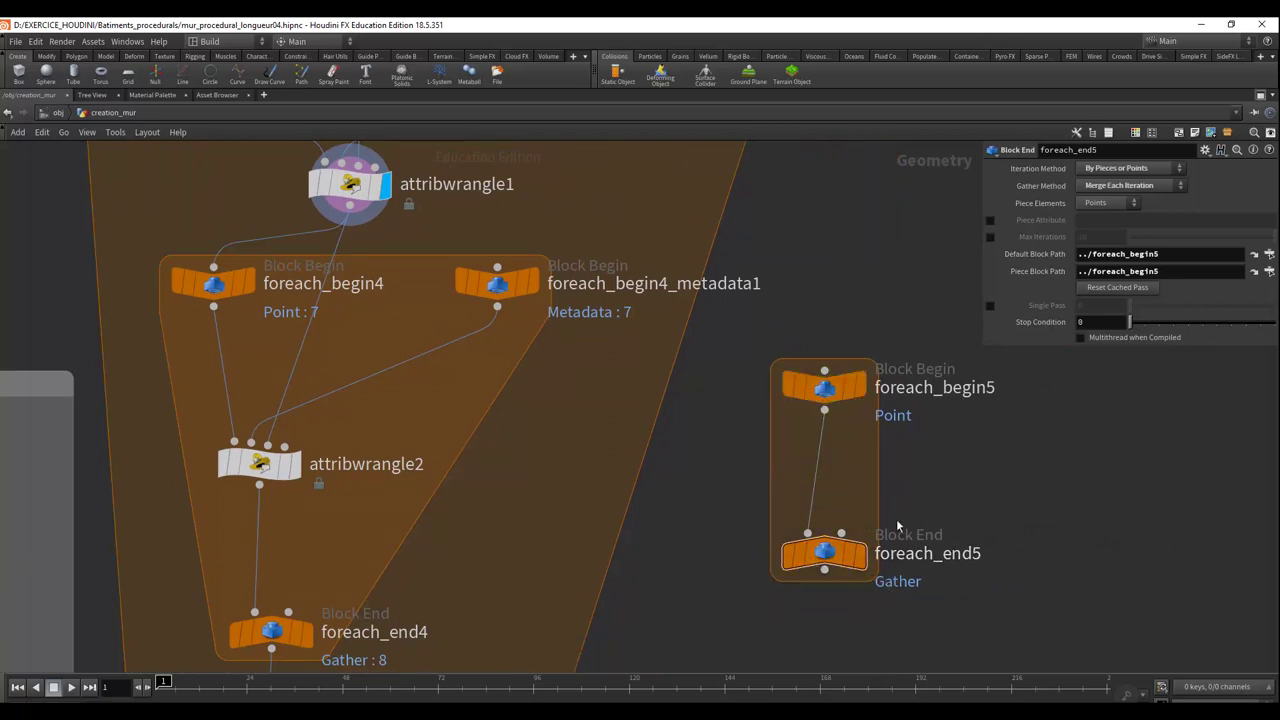
left_click_drag(824, 552, 824, 588)
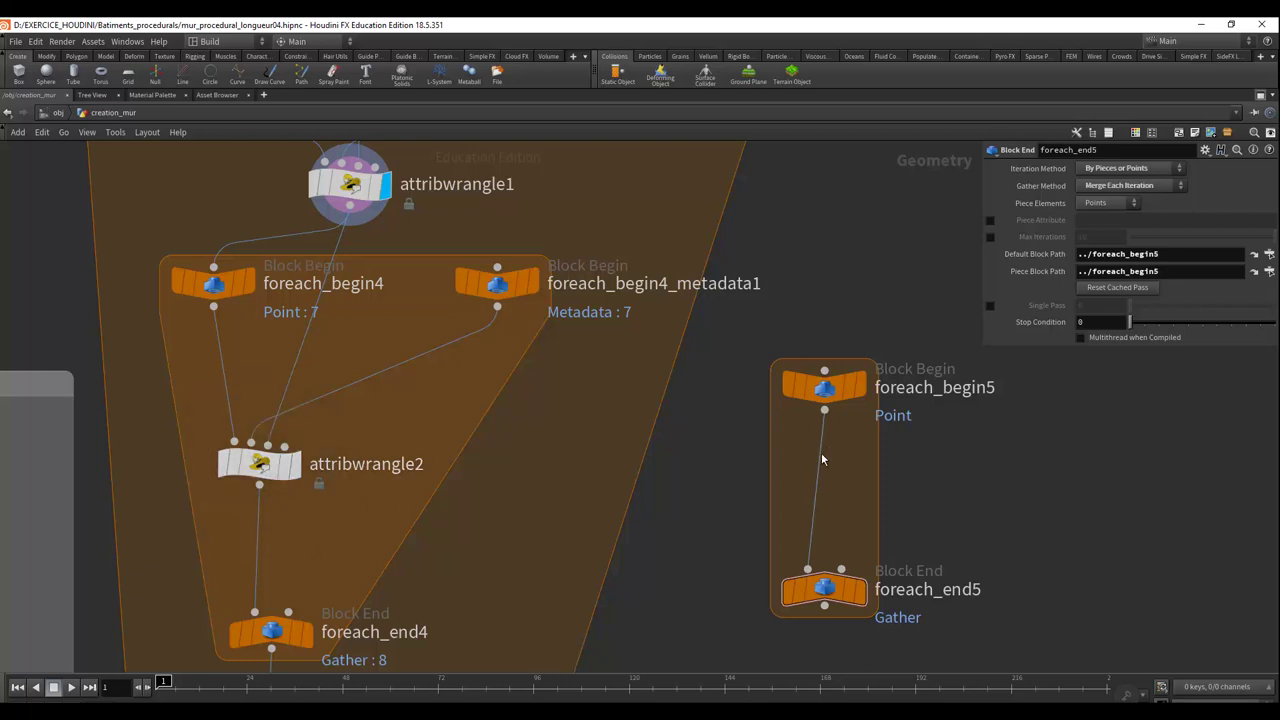
left_click_drag(823, 392, 811, 392)
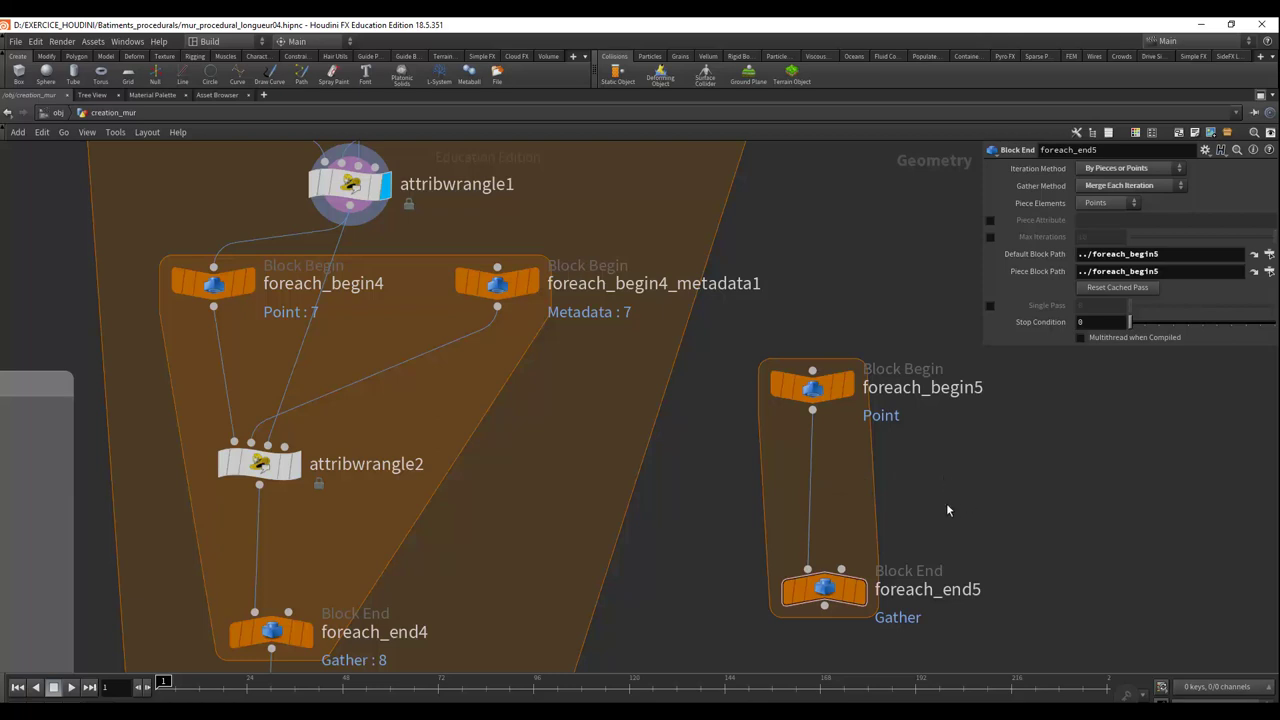
Create foreach_begin5_metadata1 with Create Meta Import Node and place it beside foreach_begin5
left_click(812, 386)
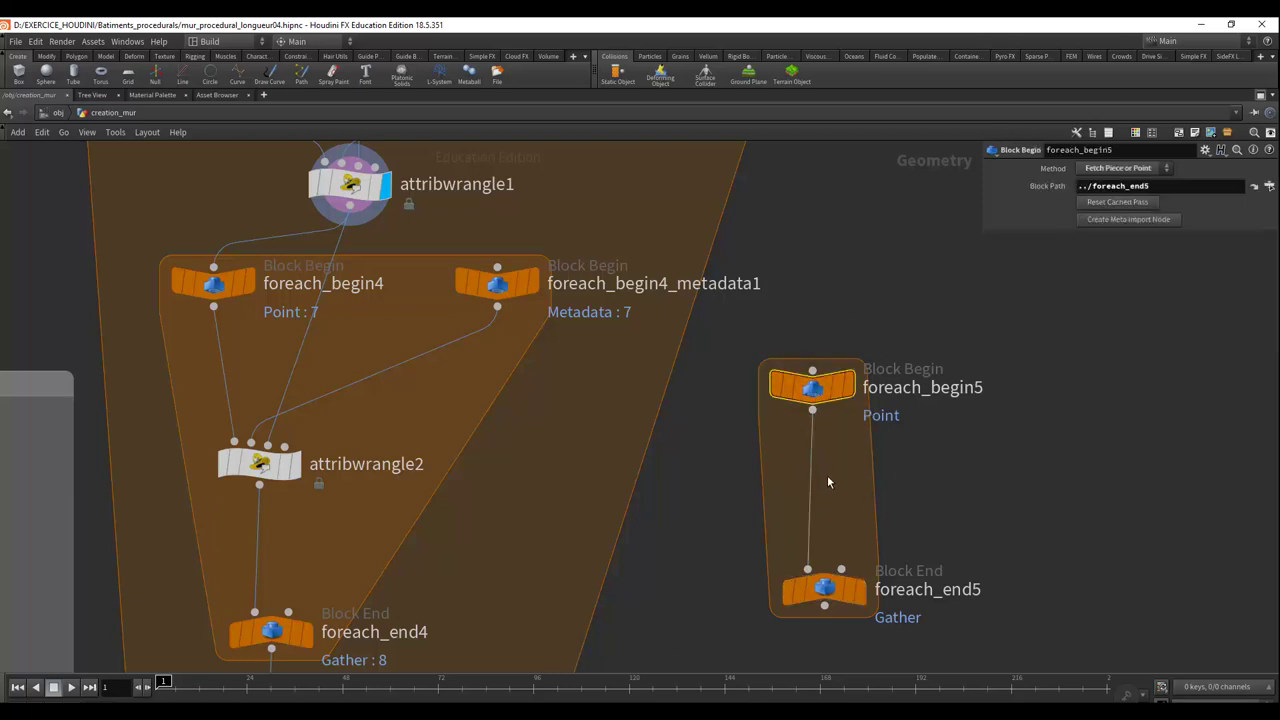
left_click(1121, 221)
mouse_move(1063, 386)
left_mouse_down()
mouse_move(1045, 390)
mouse_move(1063, 390)
left_mouse_up()
left_click(1022, 297)
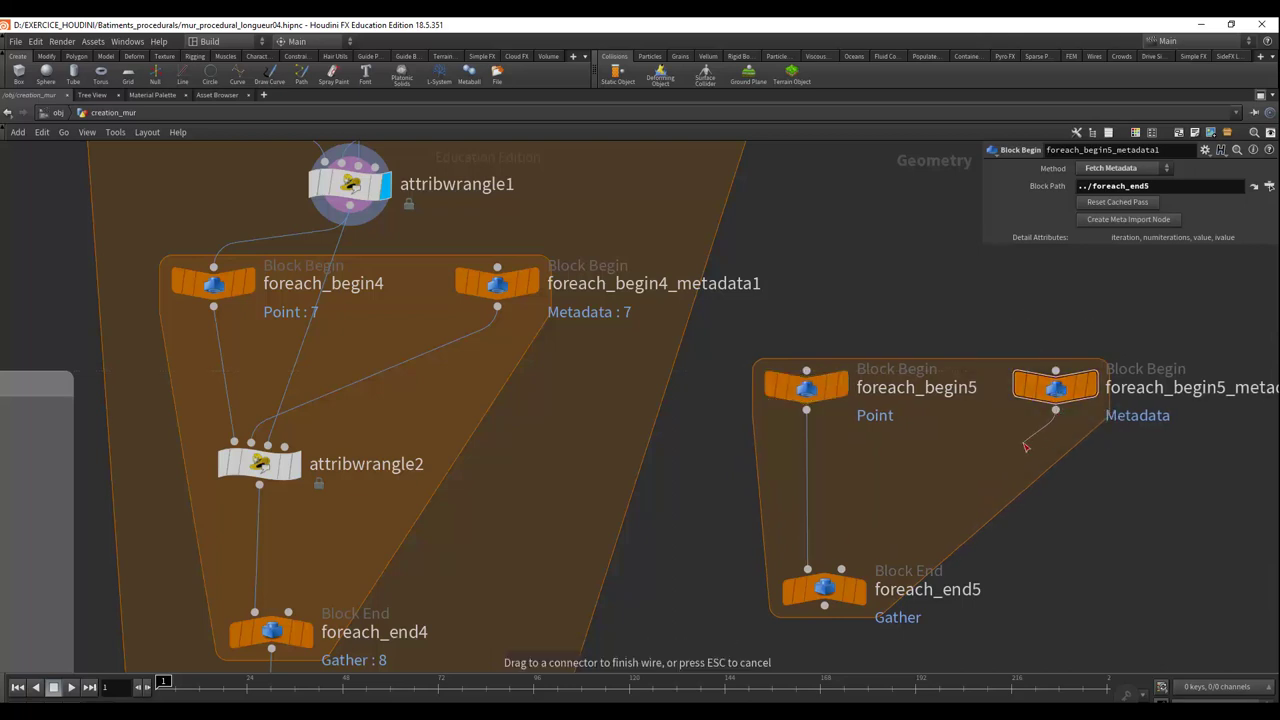
key("Escape")
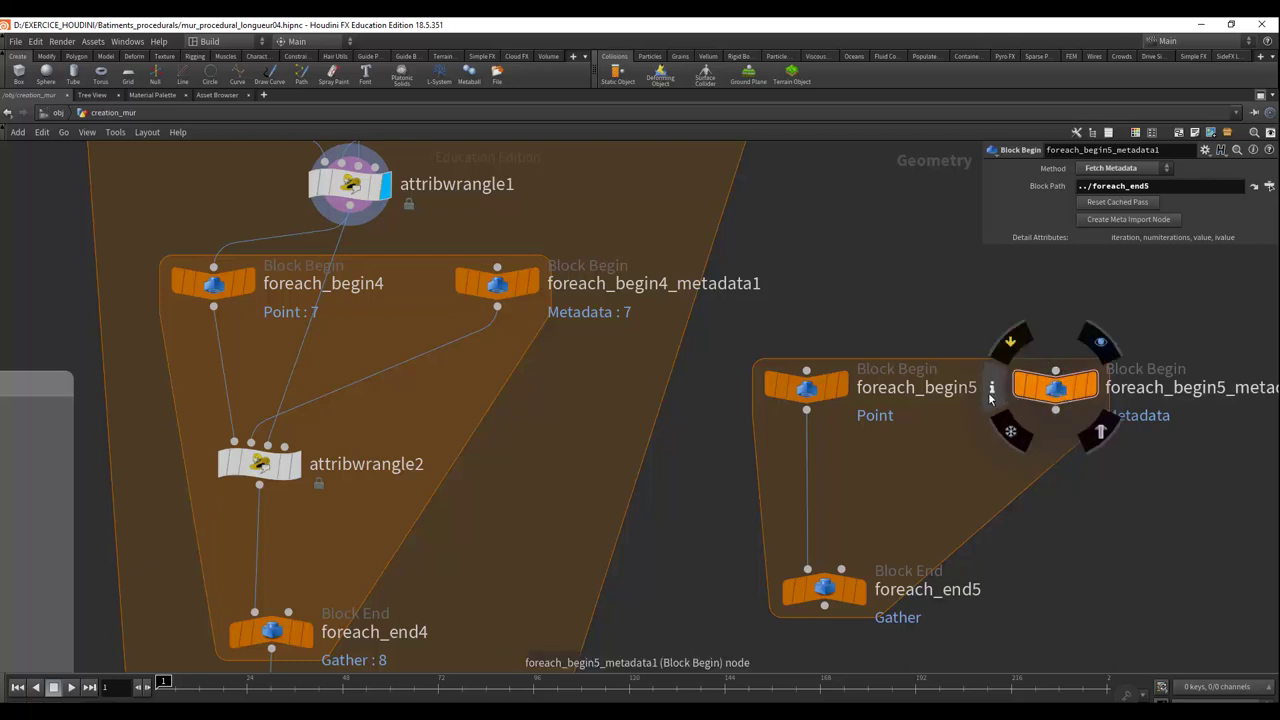
Compare info for foreach_begin5_metadata1 and foreach_begin4_metadata1, then box-select the foreach_begin5 loop
left_click(991, 390)
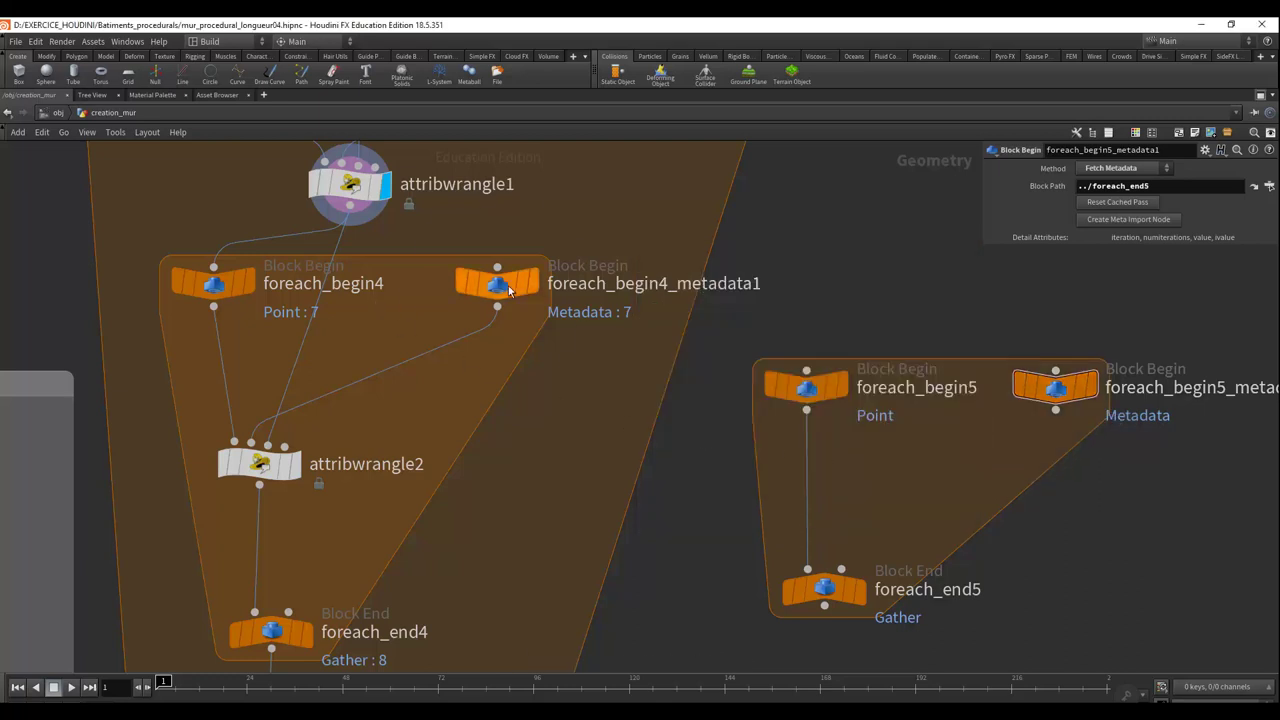
mouse_move(1055, 387)
left_click(434, 287)
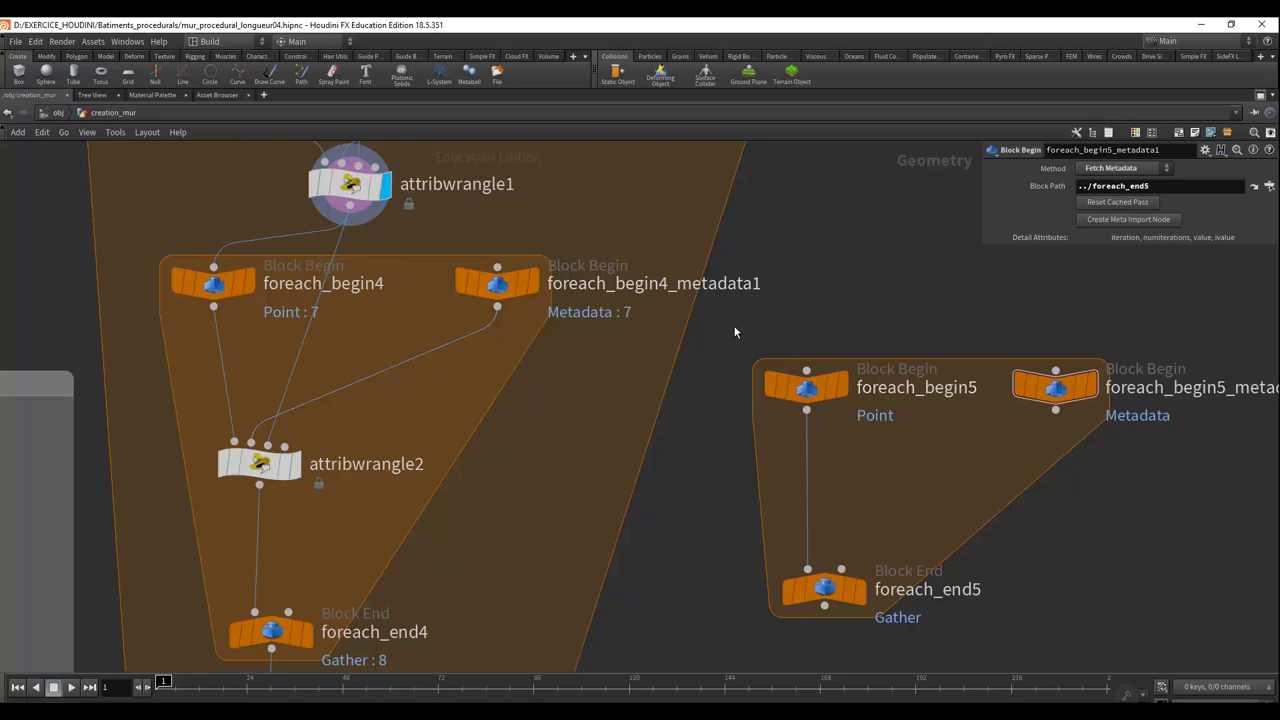
left_click_drag(731, 327, 1150, 612)
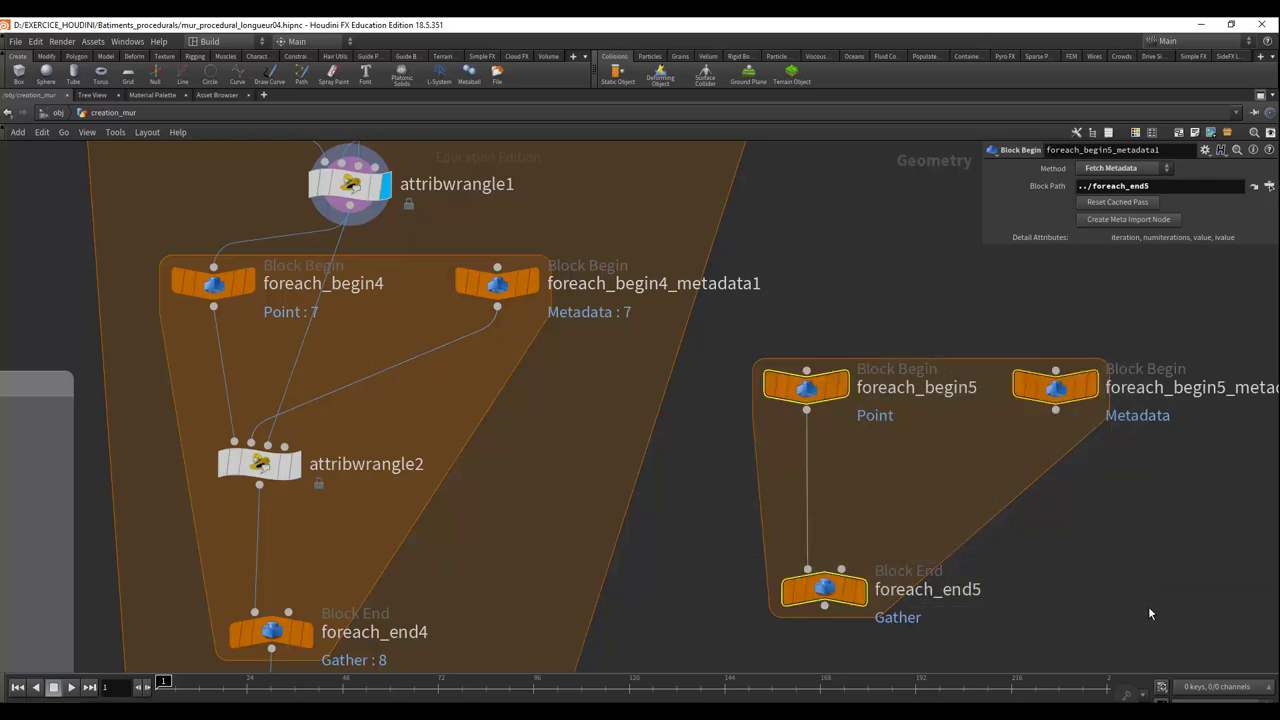
Delete the foreach_begin5 loop and its metadata node, then nudge foreach_begin4 slightly right
key("Delete")
key("h")
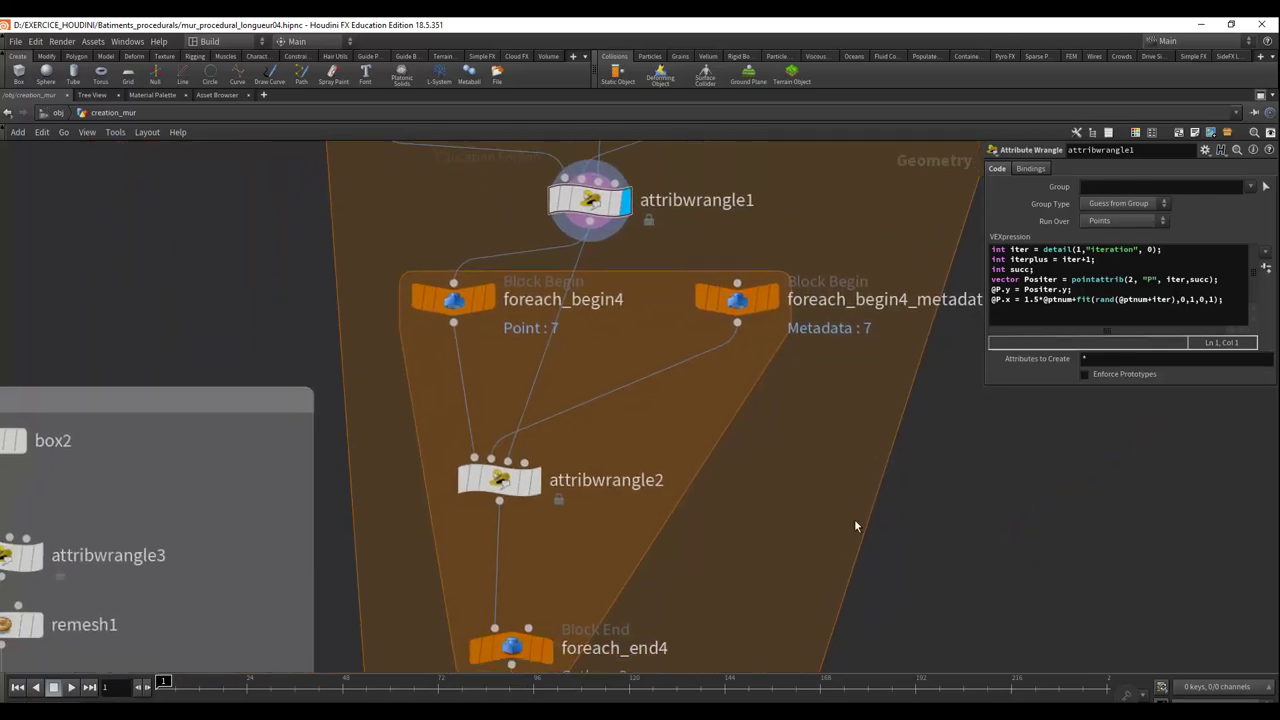
left_click_drag(455, 292, 478, 292)
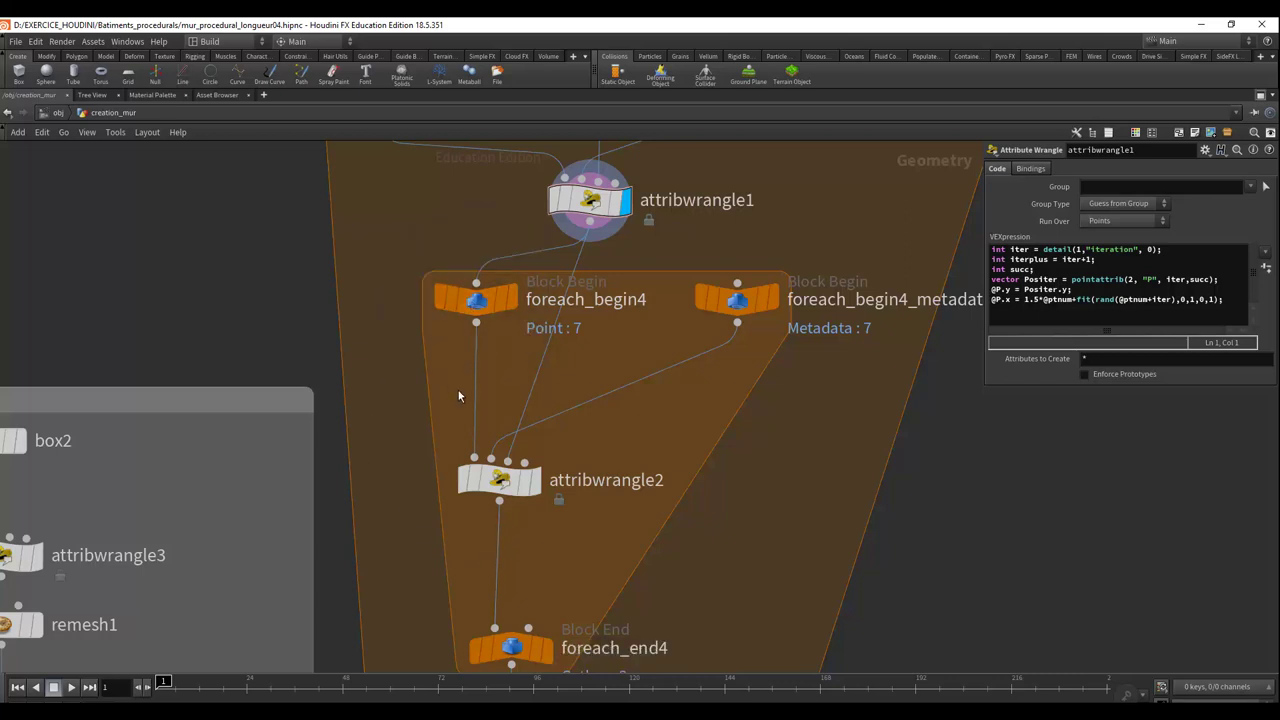
Restore the full layout with the viewport and display the for-each loop's gathered output
left_click(1261, 95)
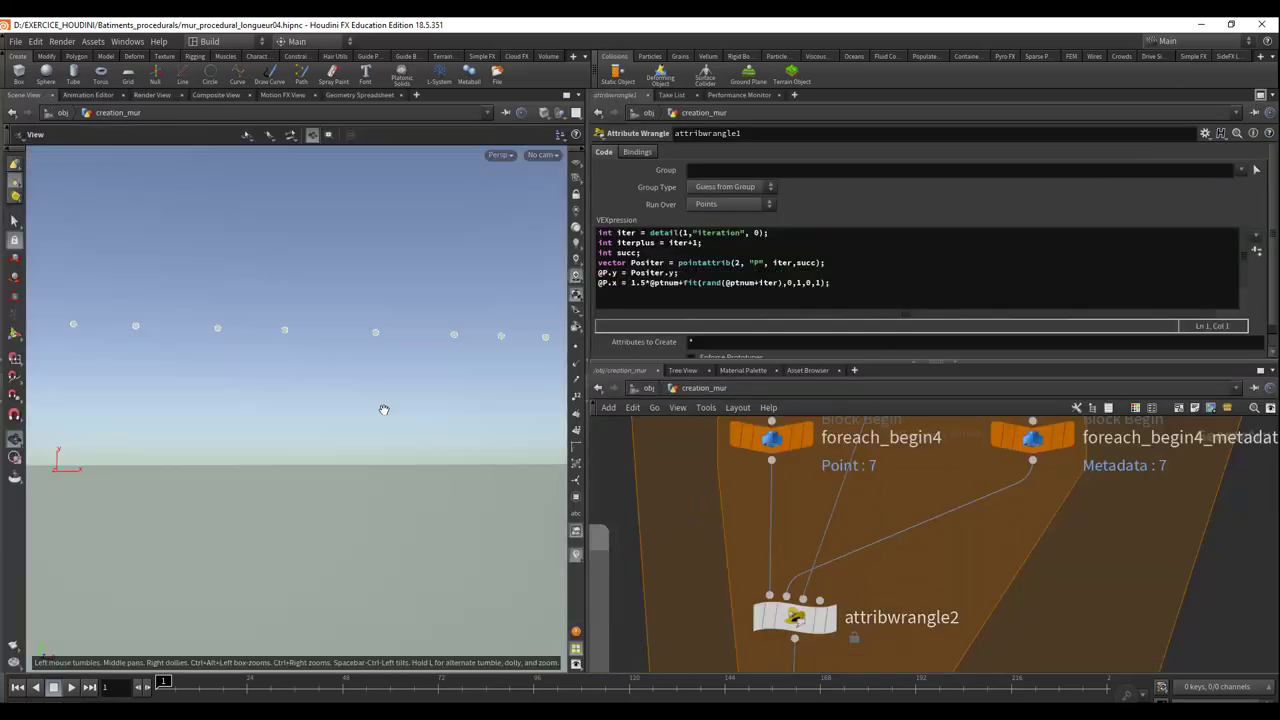
mouse_move(383, 403)
left_mouse_down()
mouse_move(437, 440)
mouse_move(250, 397)
left_mouse_up()
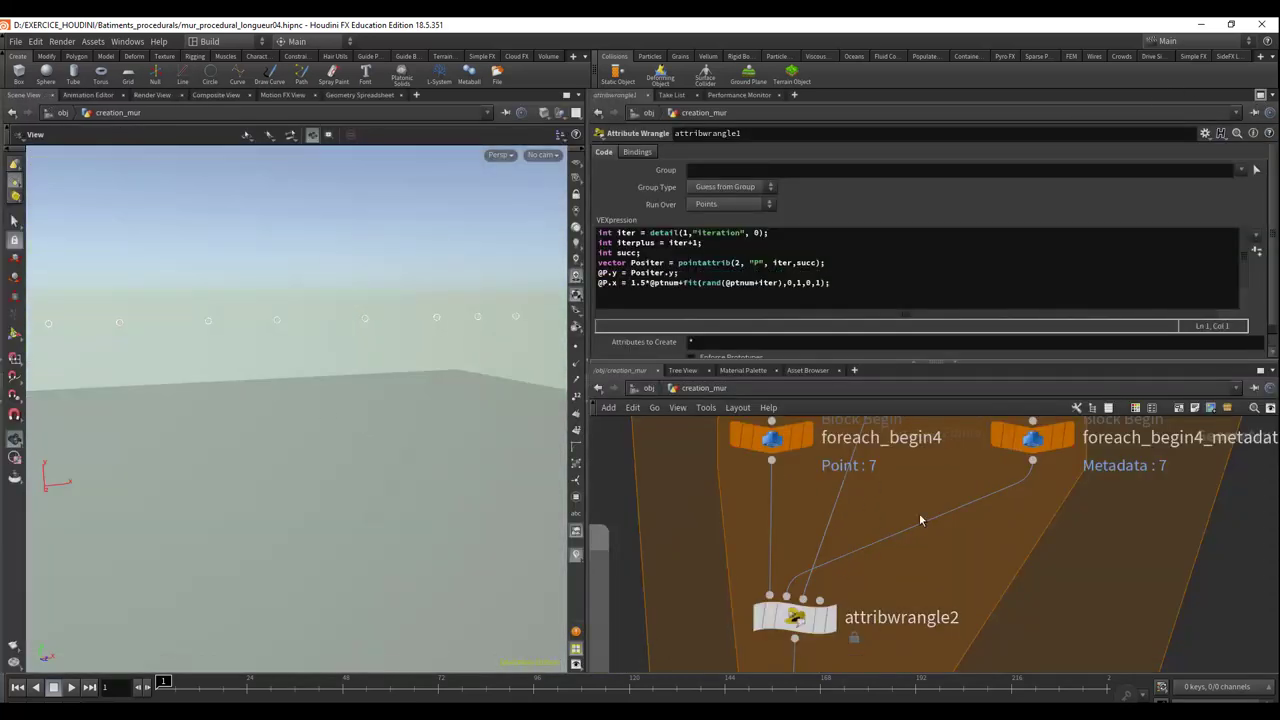
scroll(940, 560, "down", 3)
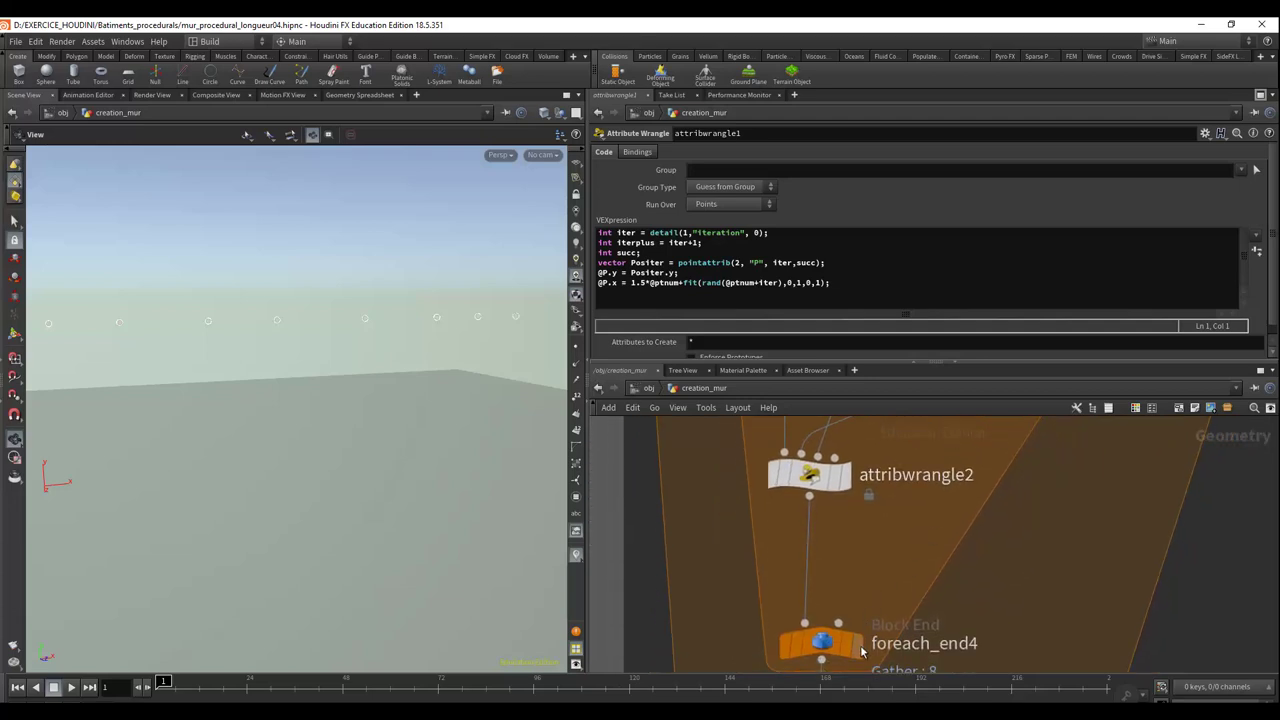
left_click(867, 597)
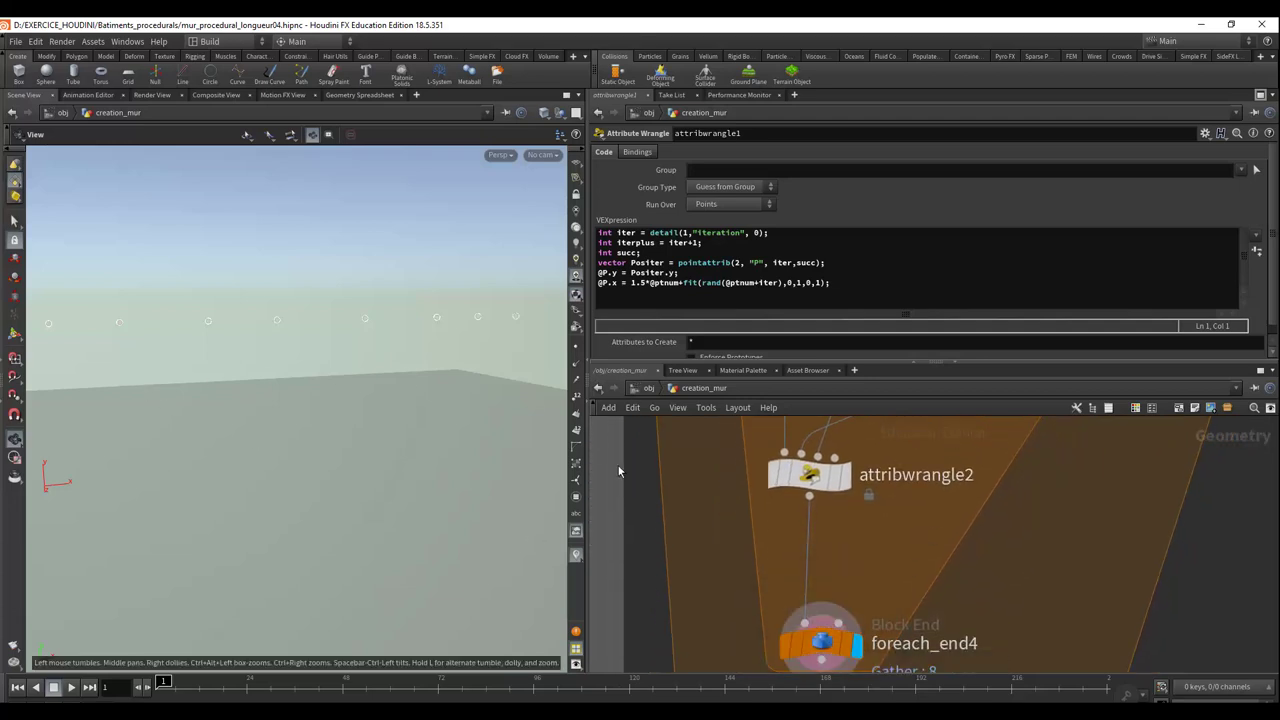
scroll(880, 556, "down", 1)
scroll(880, 556, "down", 1)
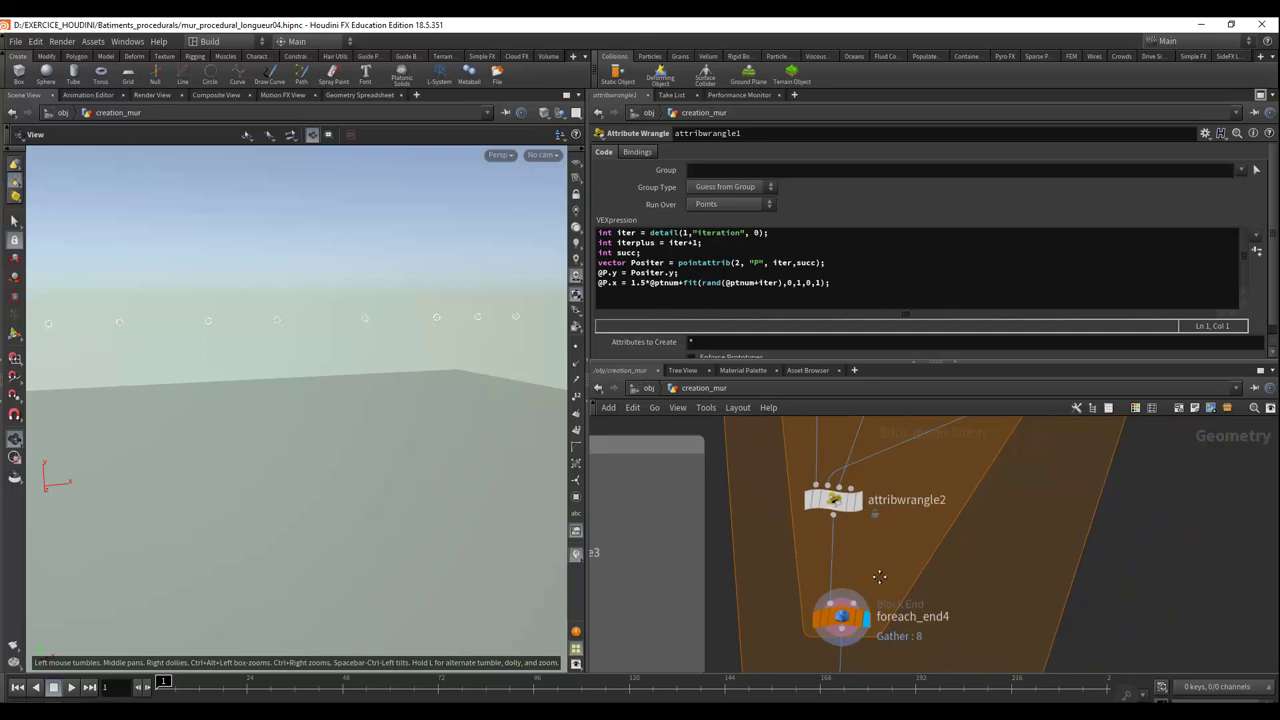
middle_click_drag(880, 556, 870, 600)
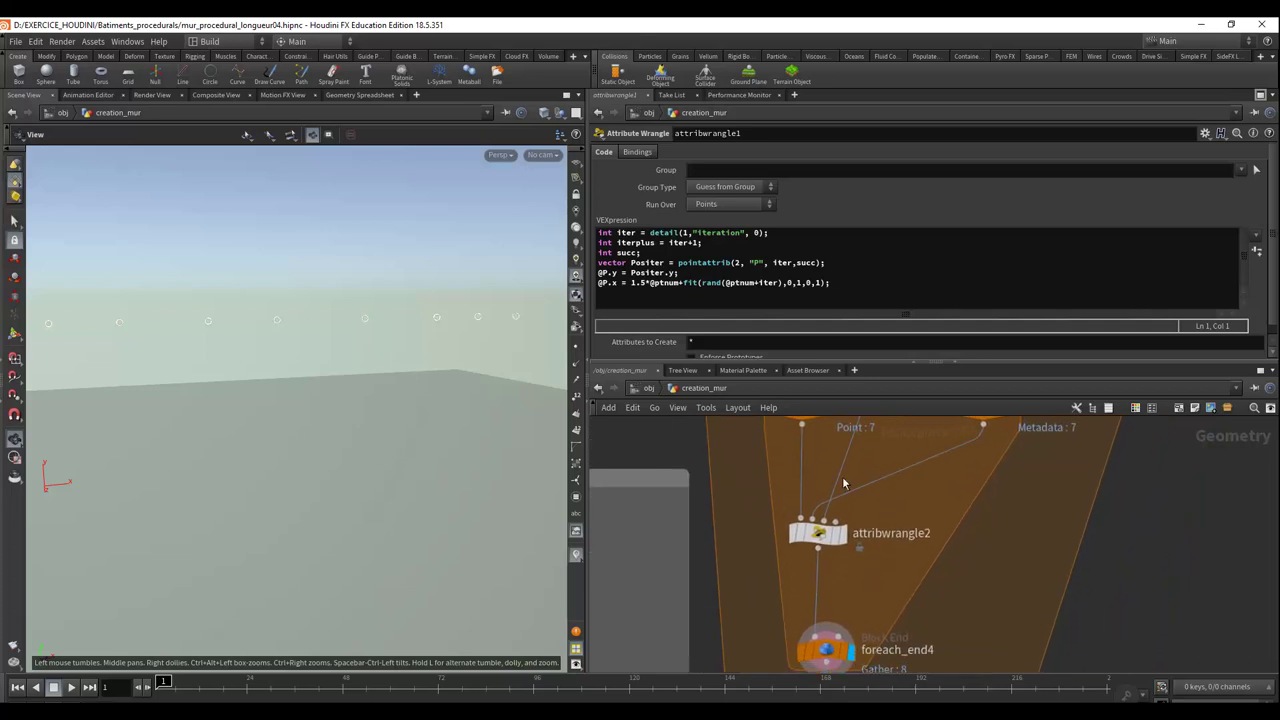
middle_click_drag(909, 516, 918, 568)
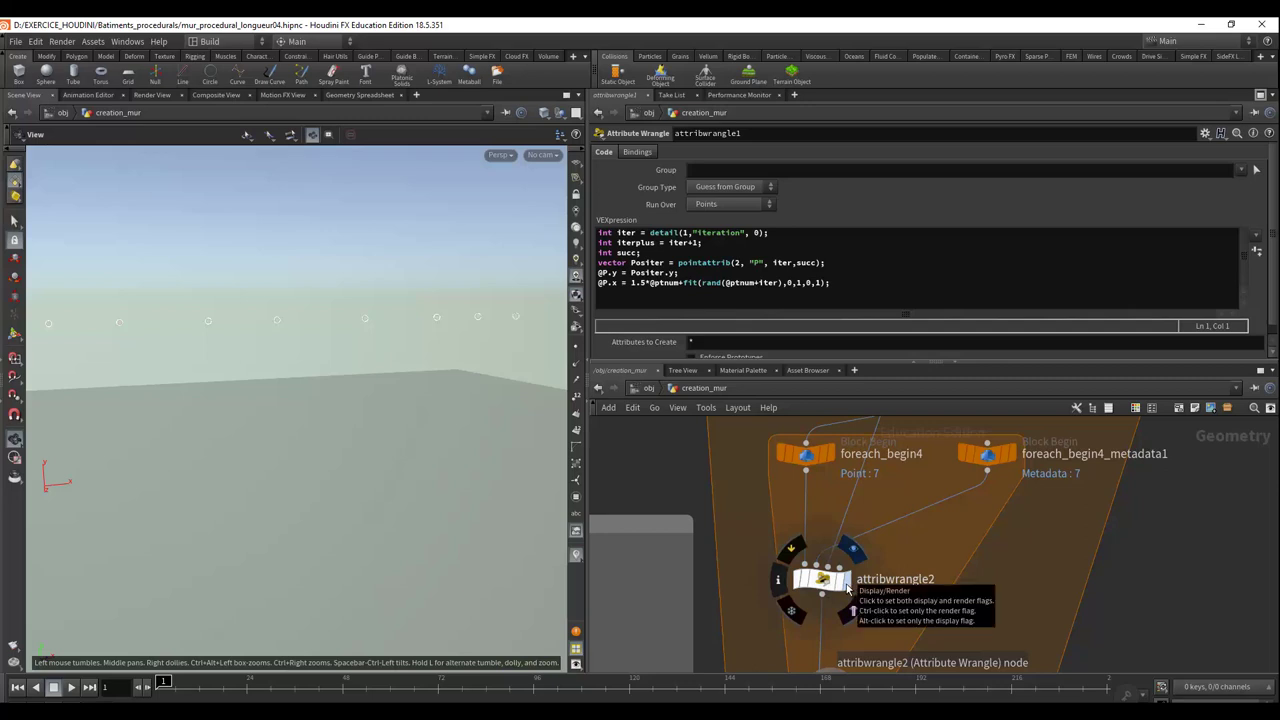
Display attribwrangle2's output and lock it, leaving a single point in the viewport
left_click(851, 606)
left_click_drag(436, 425, 484, 355)
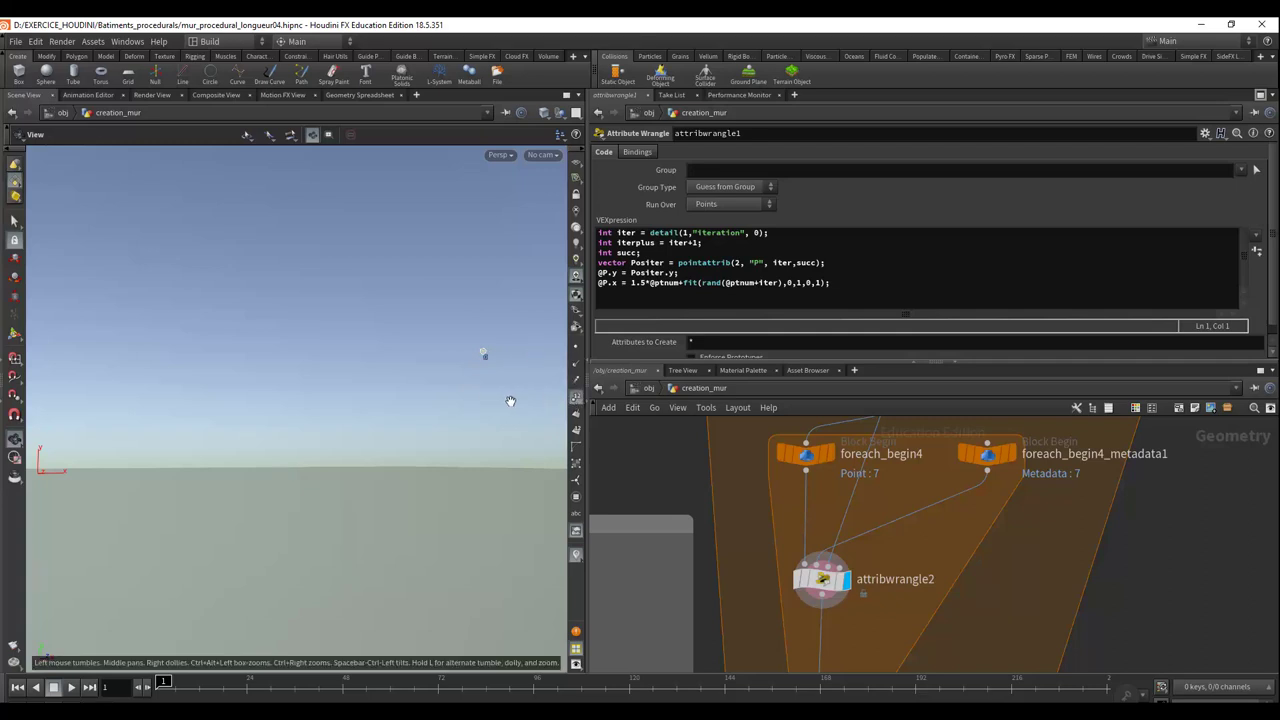
left_click_drag(500, 371, 485, 380)
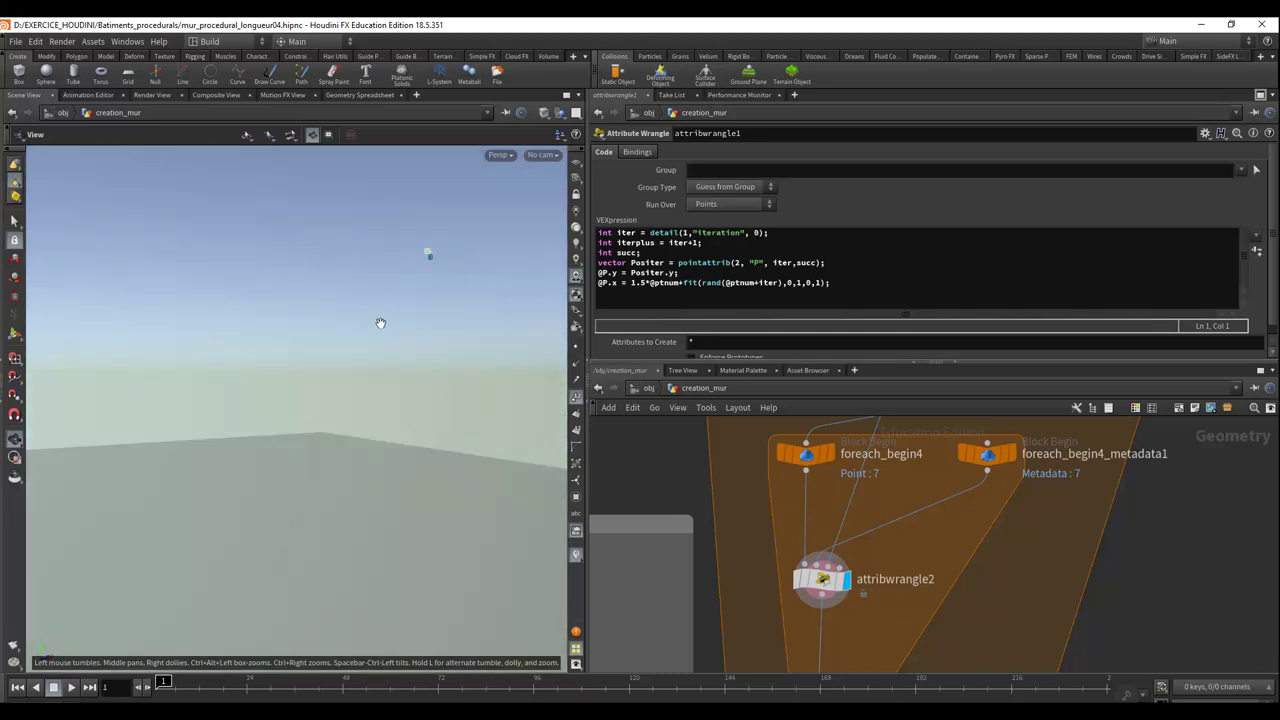
middle_click_drag(912, 565, 915, 572)
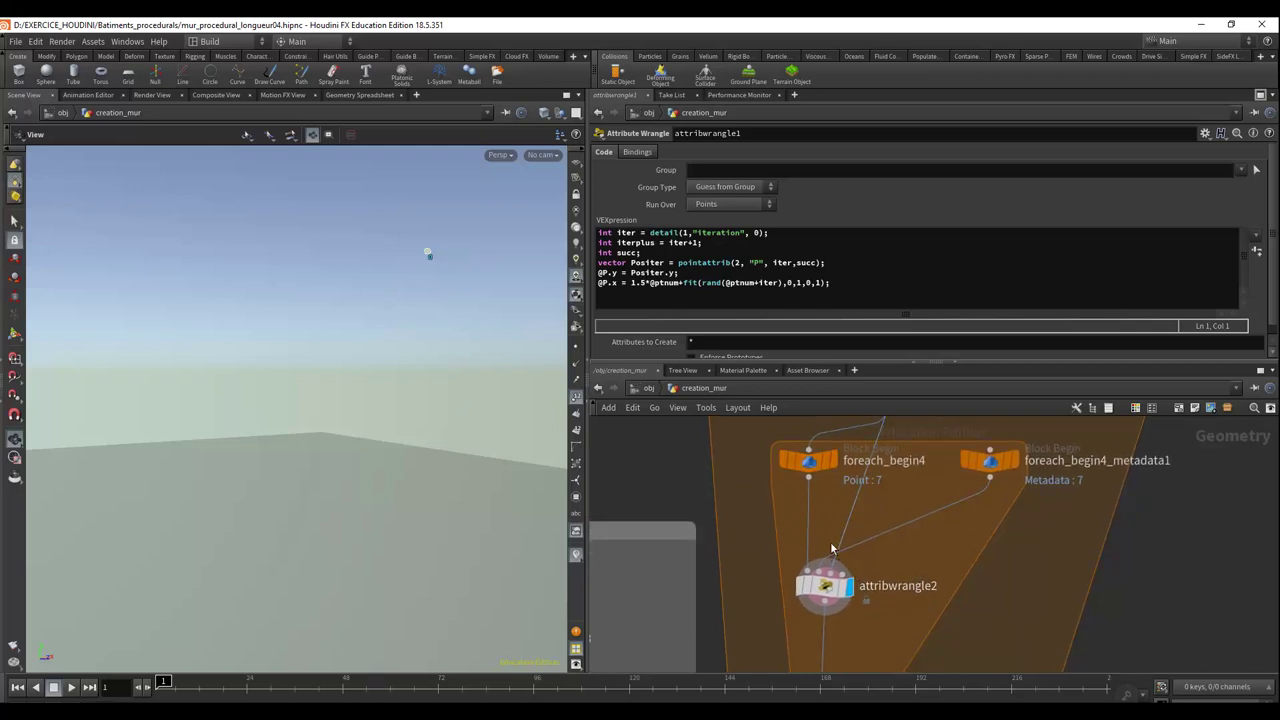
scroll(816, 521, "up", 3)
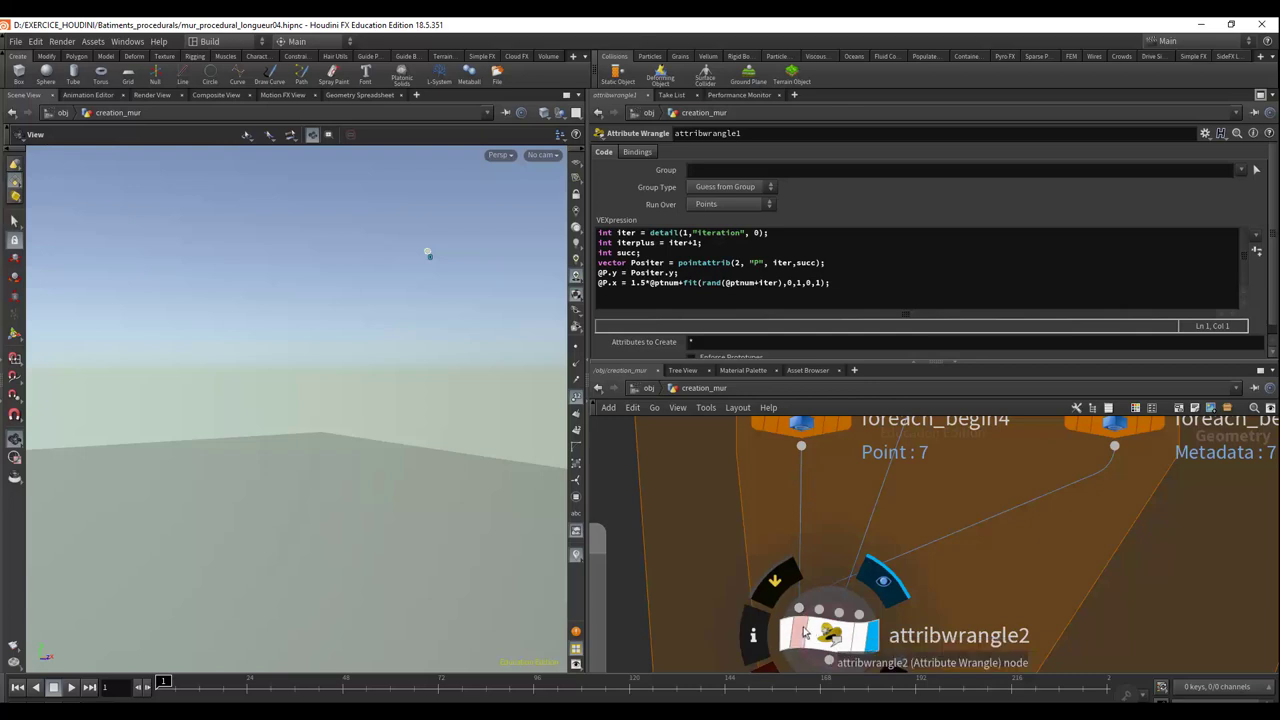
mouse_move(824, 586)
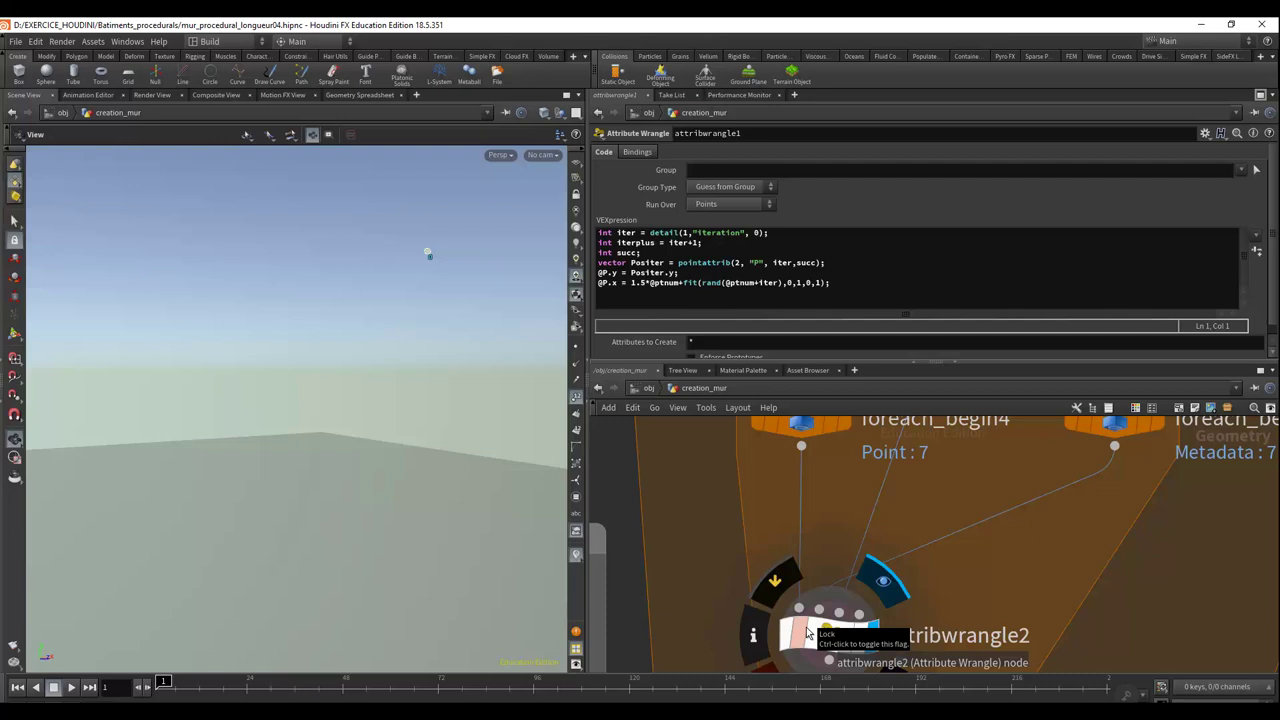
left_click(808, 632)
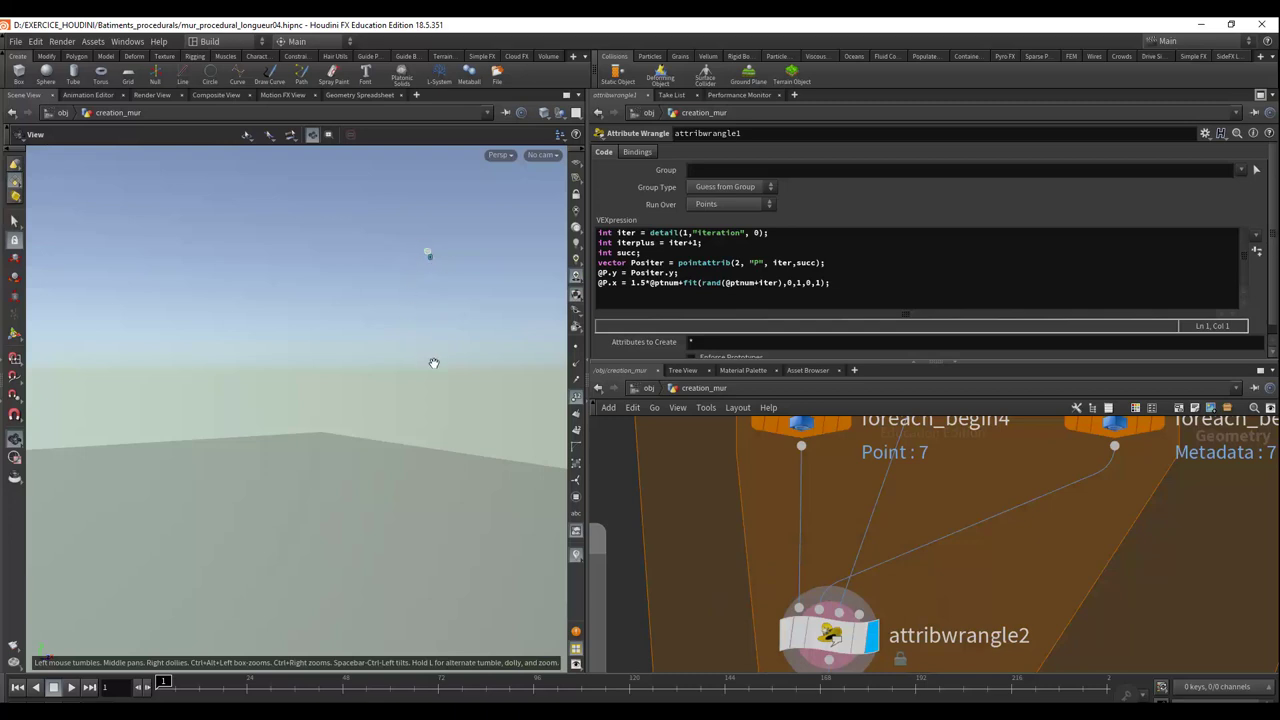
left_click_drag(434, 371, 434, 371)
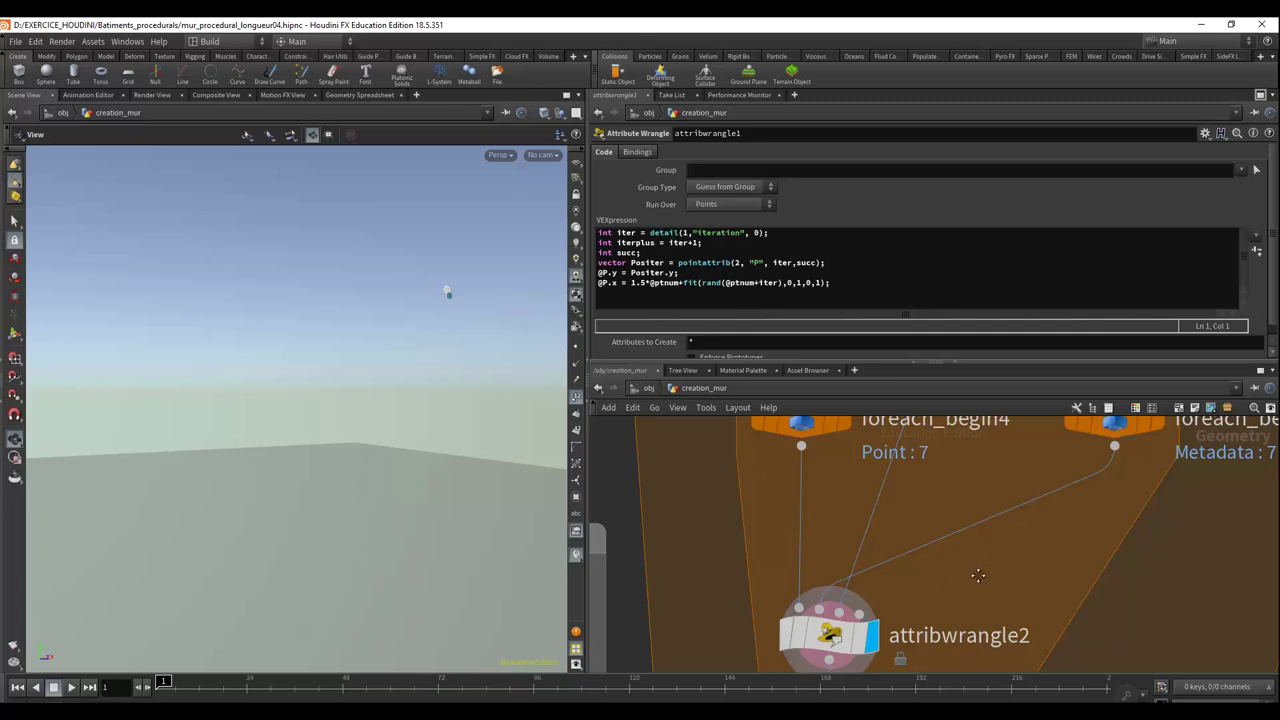
middle_click_drag(983, 546, 900, 610)
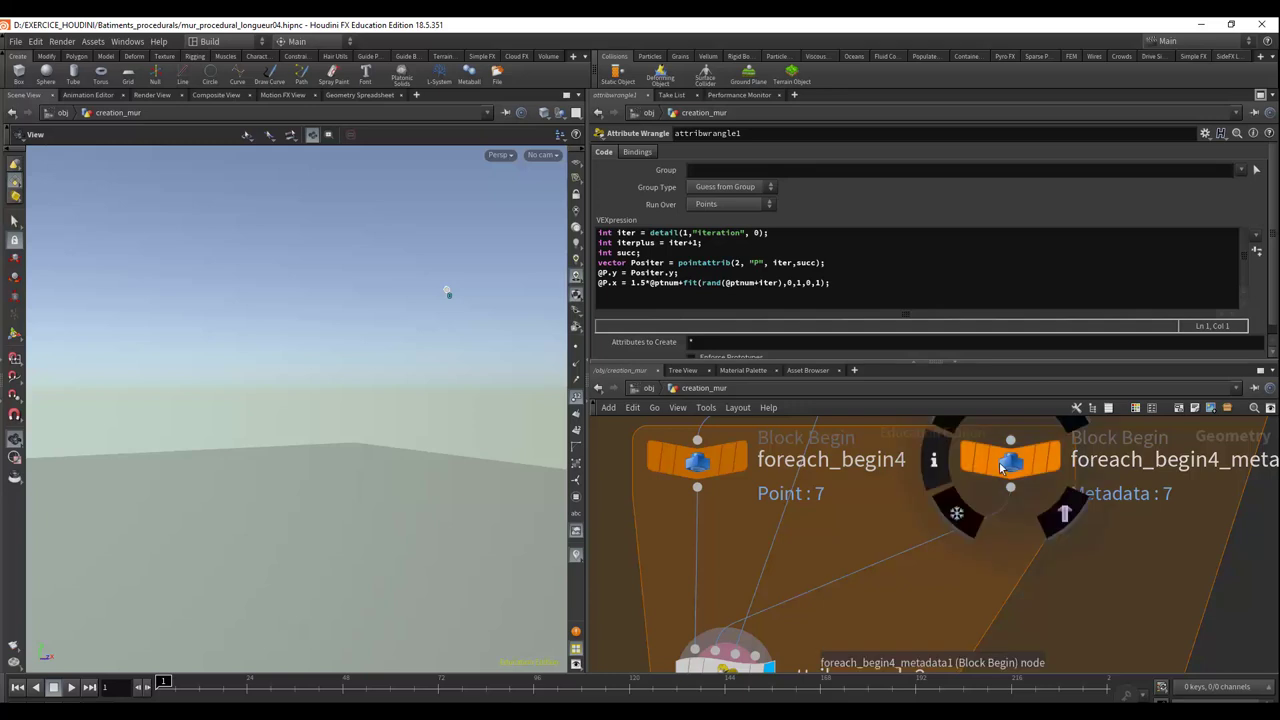
Inspect foreach_begin4_metadata1's parameters and info: iteration, numiterations, value and ivalue detail attributes
left_click(1006, 470)
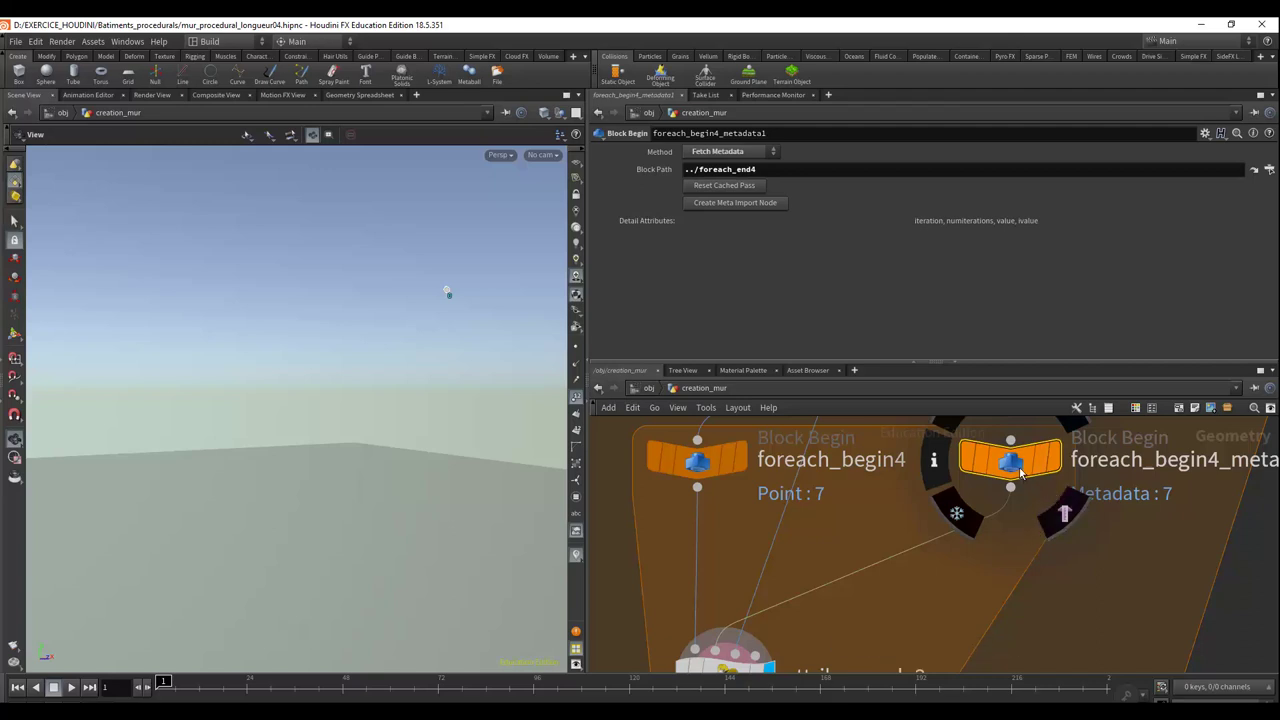
left_click(936, 464)
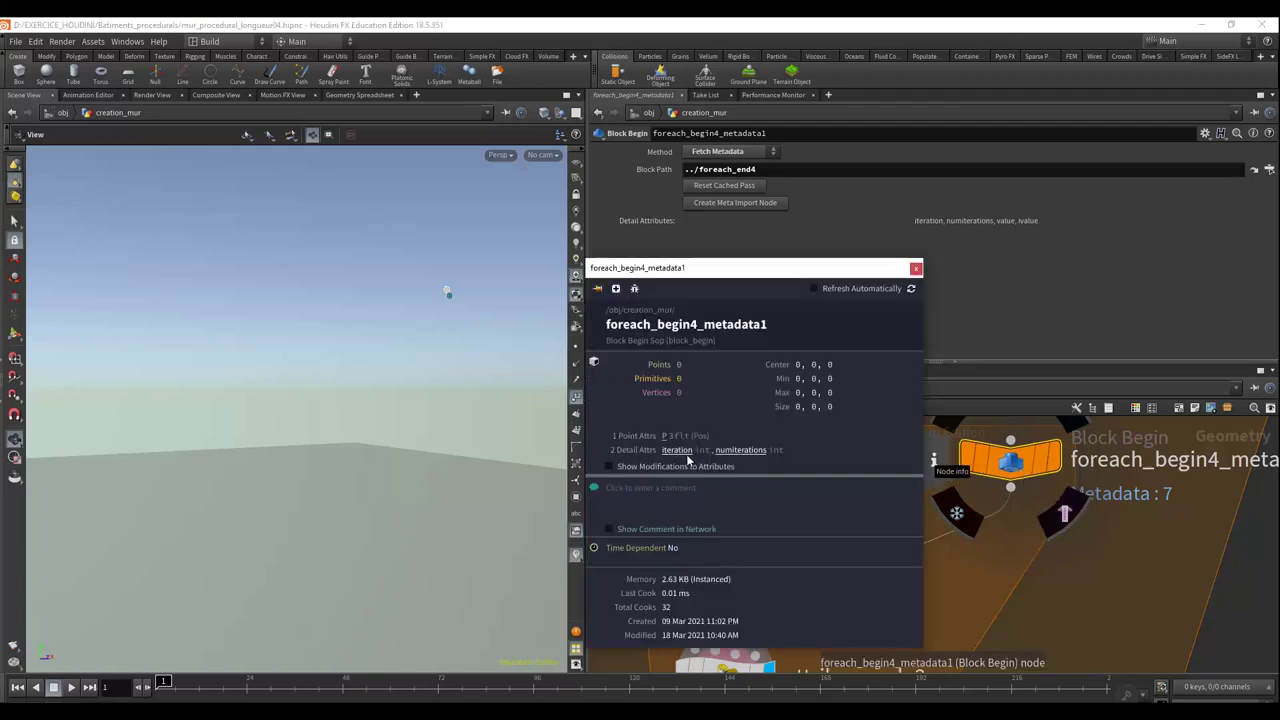
left_click(915, 270)
scroll(881, 540, "down", 2)
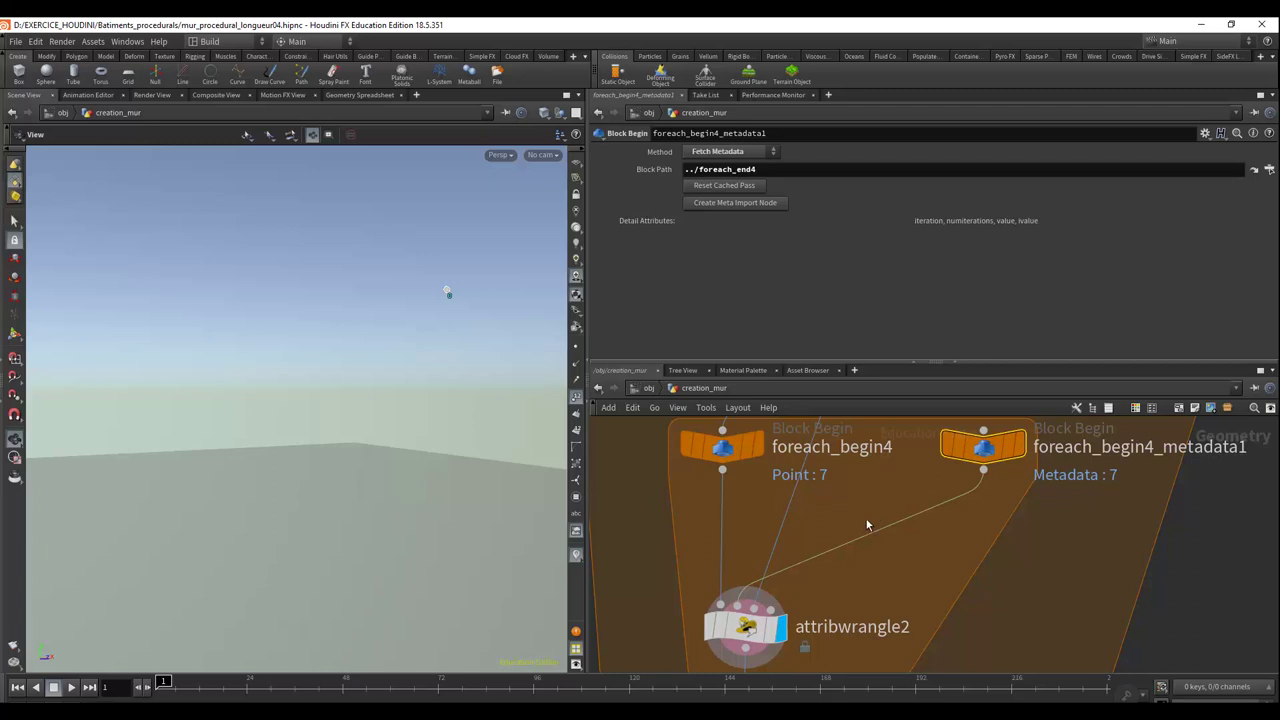
Wire attribwrangle1's output into attribwrangle2's third input so the row of points appears
middle_click_drag(854, 586, 880, 532)
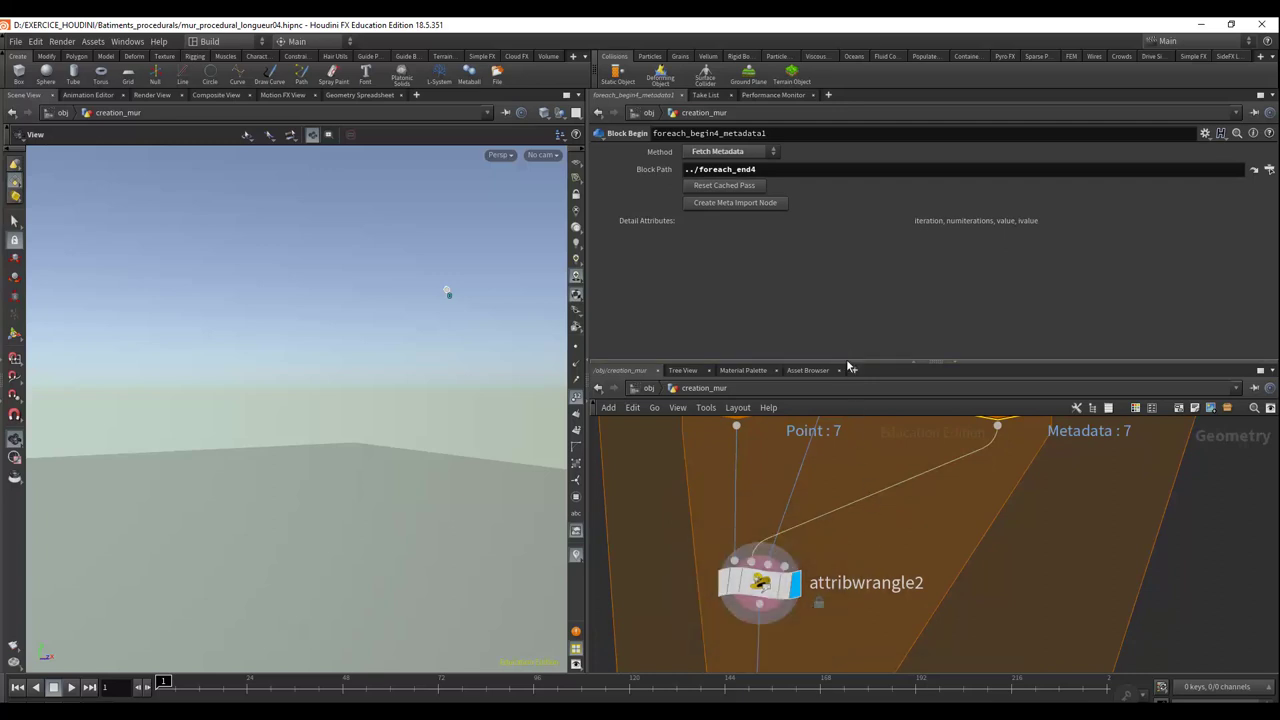
left_click_drag(849, 362, 852, 236)
middle_click_drag(867, 366, 894, 457)
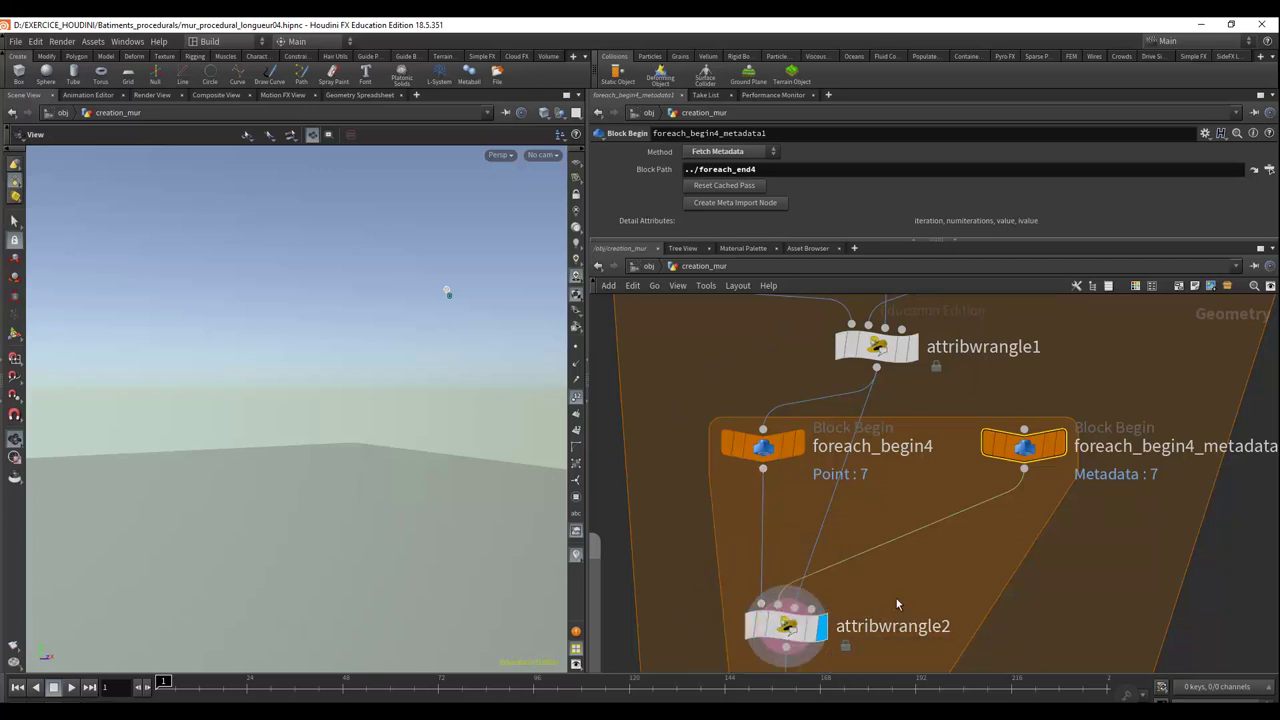
middle_click_drag(900, 605, 897, 497)
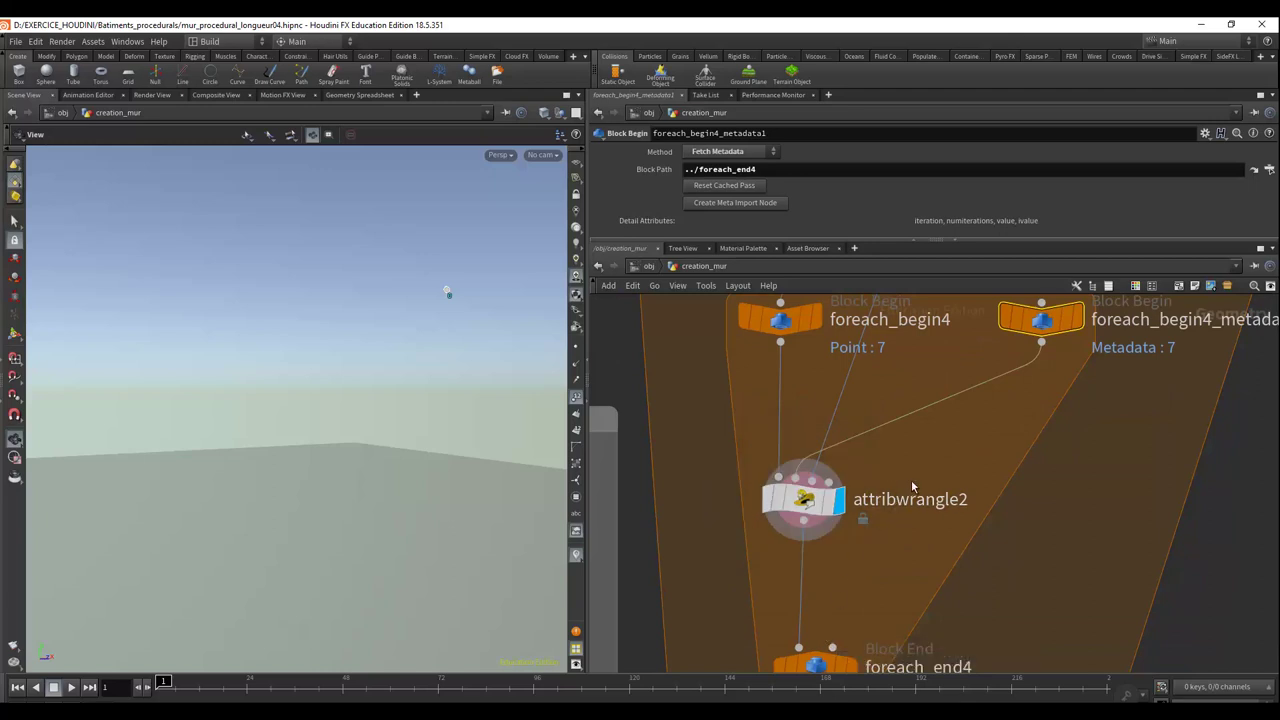
mouse_move(897, 497)
middle_mouse_down()
mouse_move(905, 593)
mouse_move(885, 617)
middle_mouse_up()
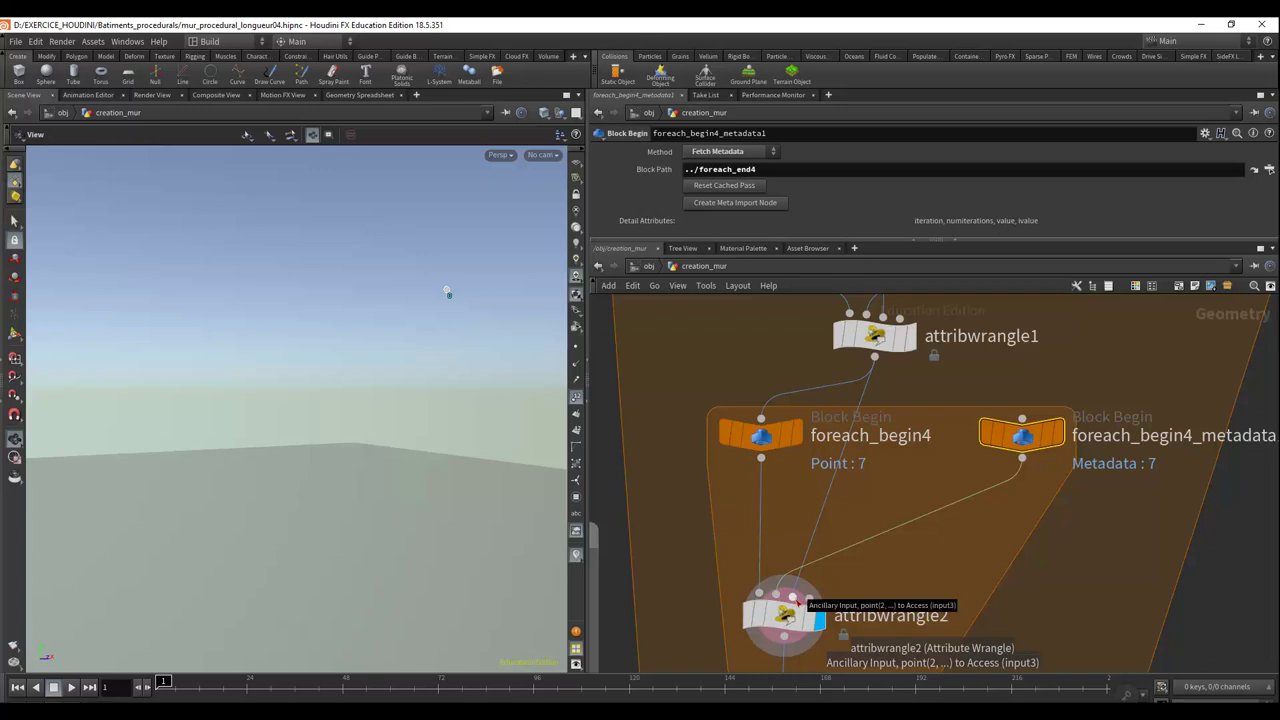
left_click(793, 597)
mouse_move(874, 336)
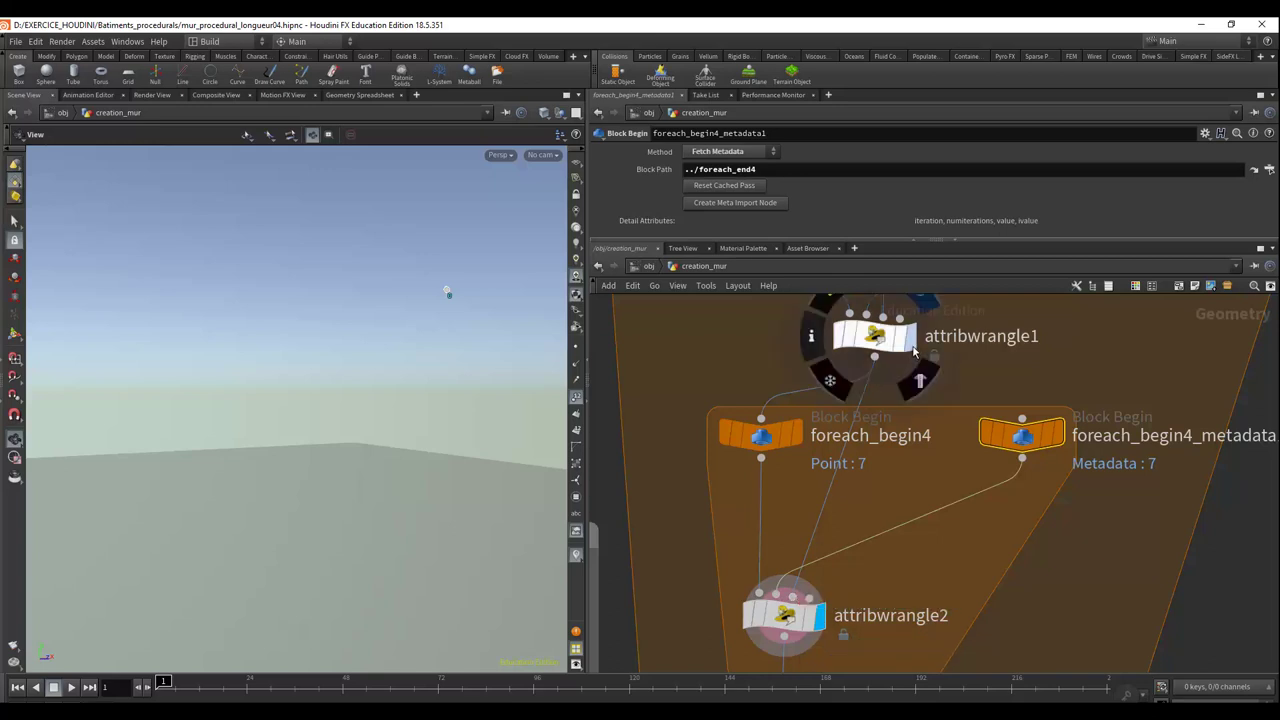
mouse_move(346, 414)
left_mouse_down()
mouse_move(414, 489)
mouse_move(297, 329)
mouse_move(329, 374)
mouse_move(346, 374)
left_mouse_up()
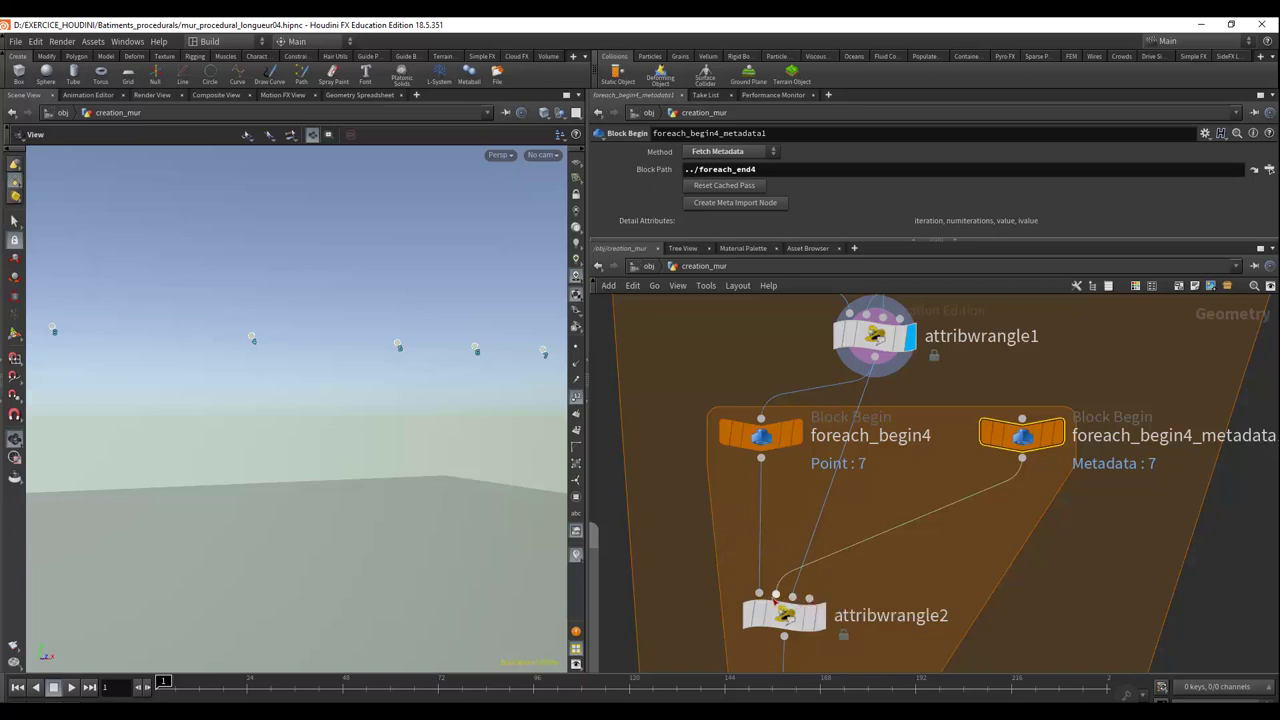
mouse_move(785, 615)
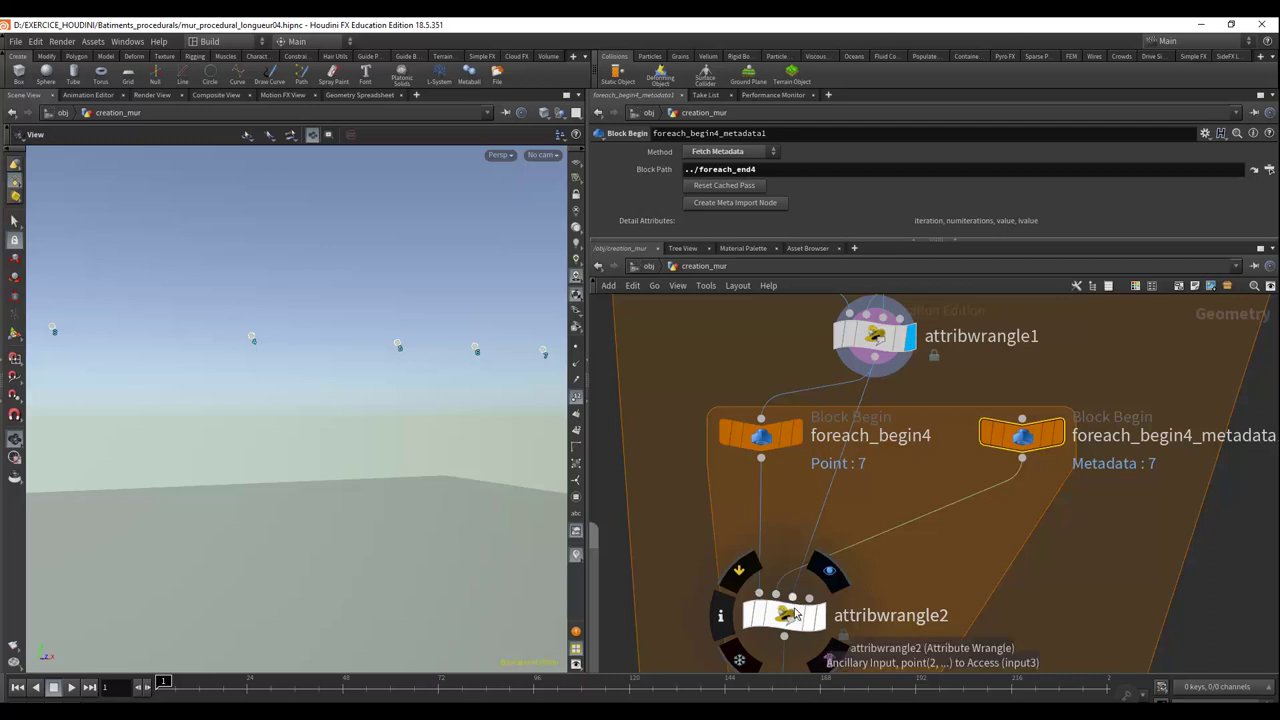
left_click(787, 615)
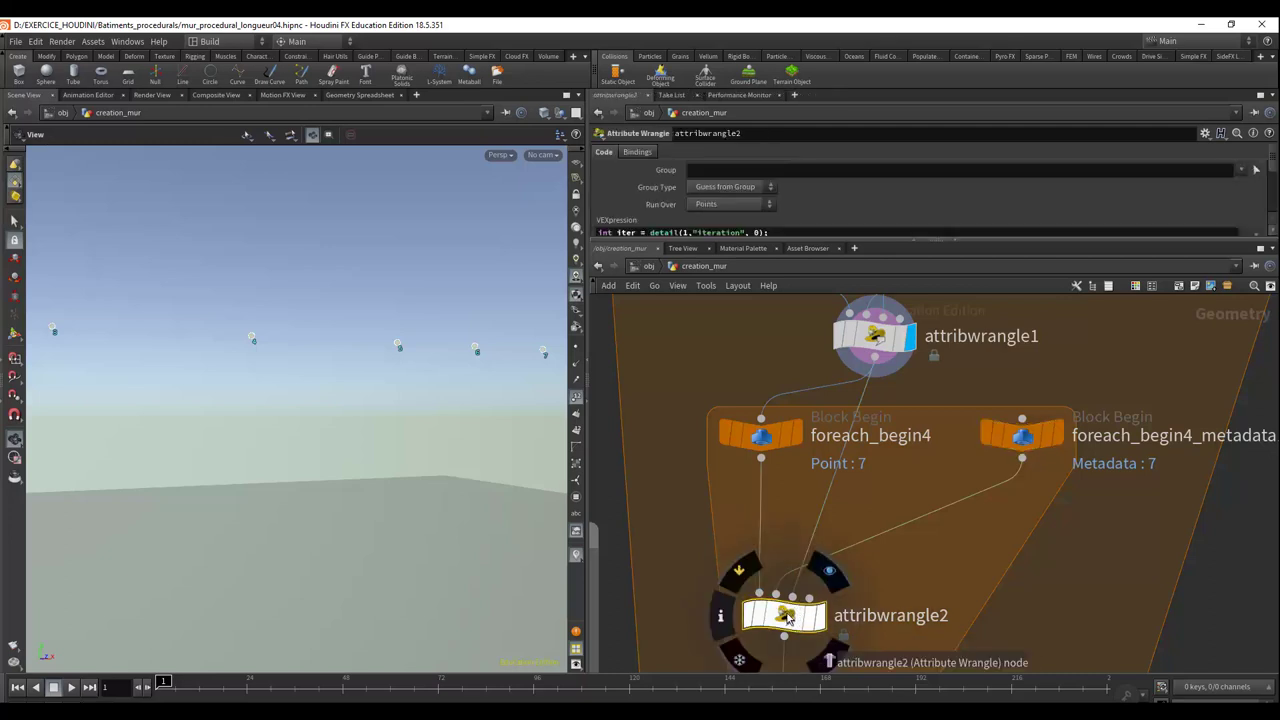
double_click(787, 615)
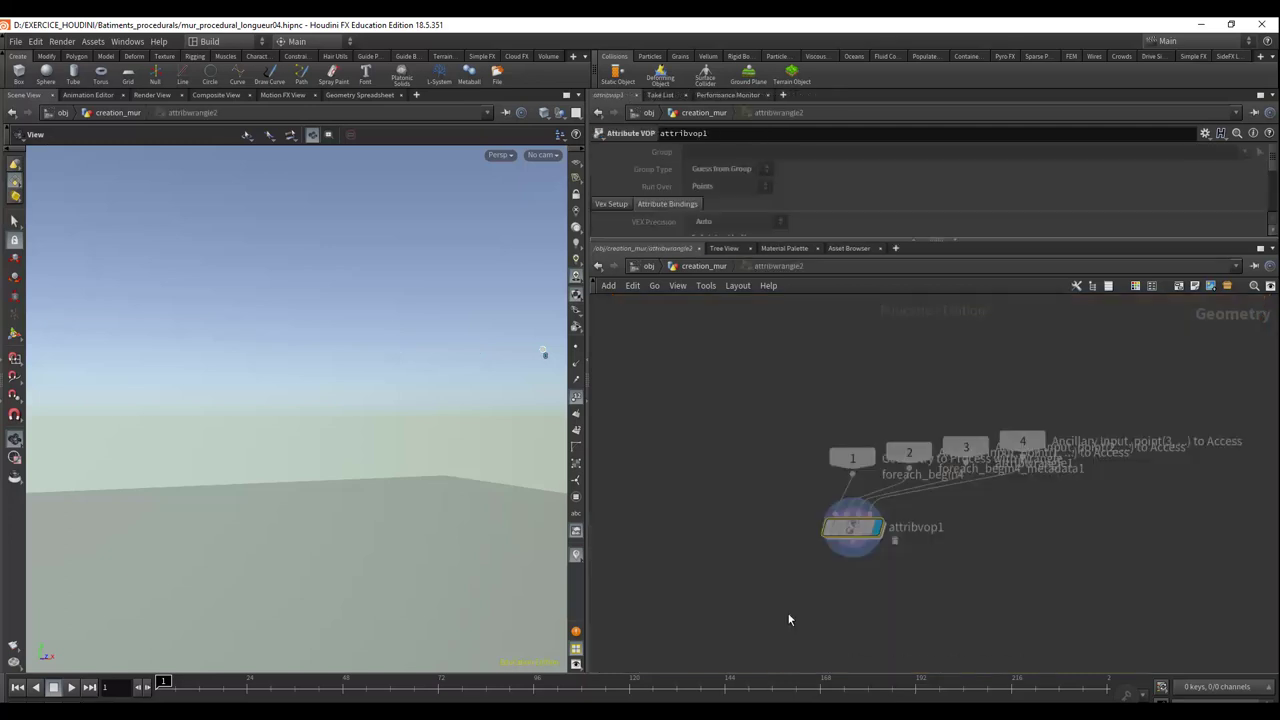
left_click(703, 266)
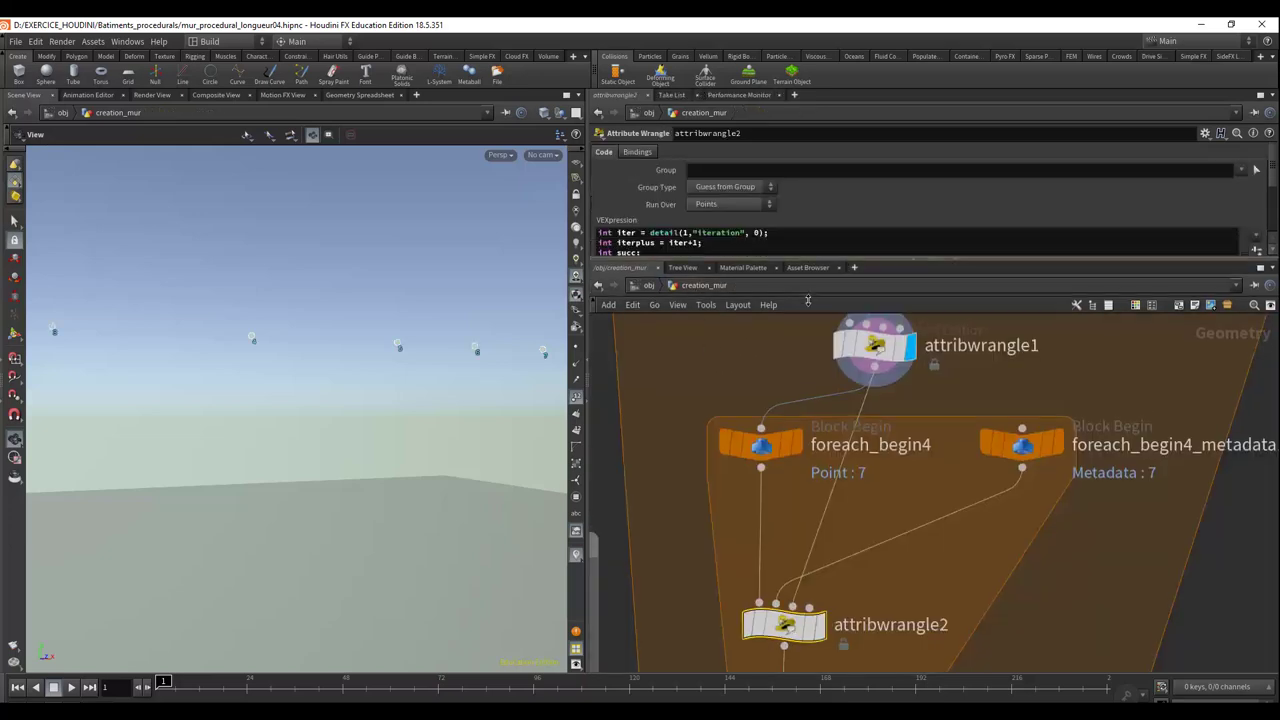
mouse_move(810, 243)
left_mouse_down()
mouse_move(798, 345)
mouse_move(798, 322)
left_mouse_up()
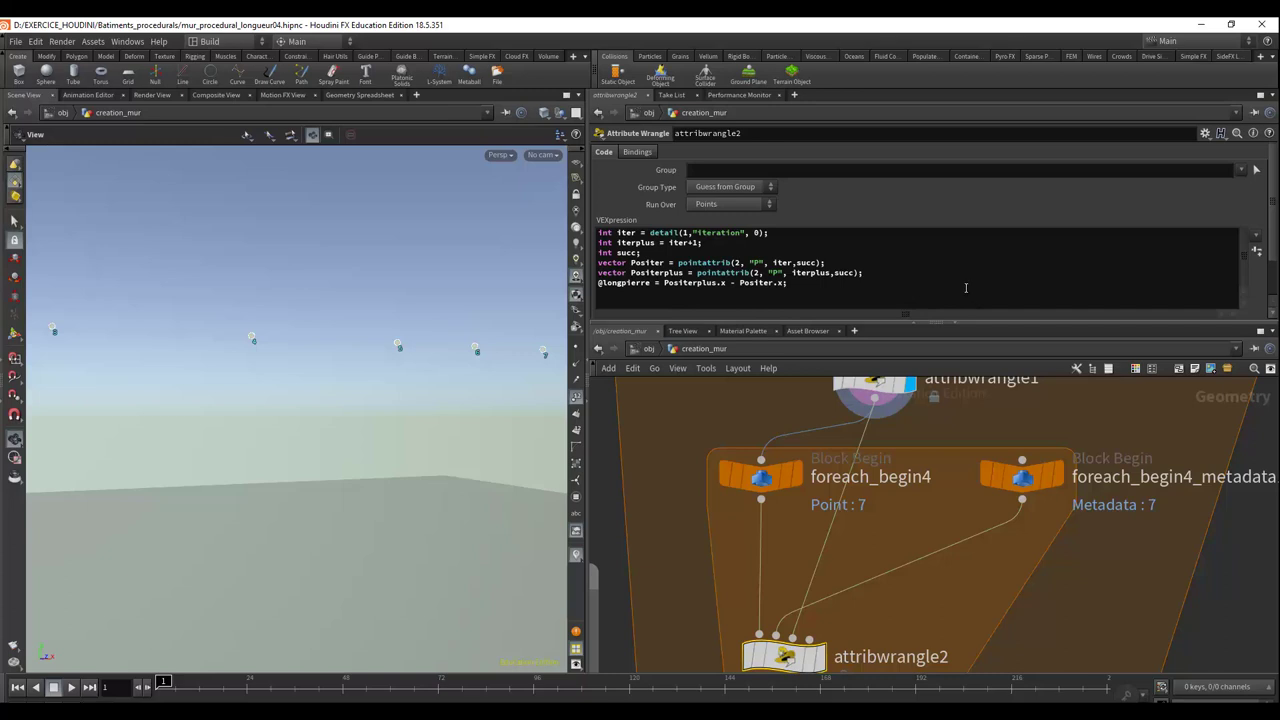
Send attribwrangle2's VEX snippet to Visual Studio Code via Edit in External Editor
right_click(915, 277)
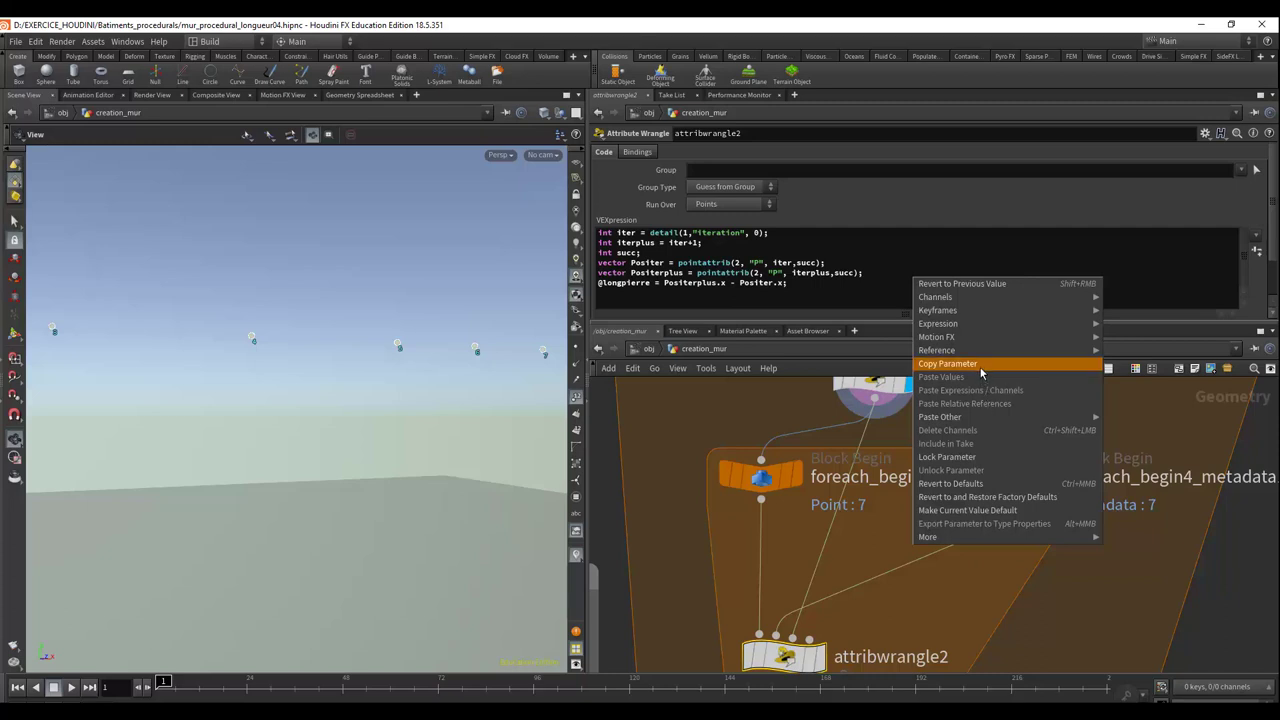
mouse_move(940, 324)
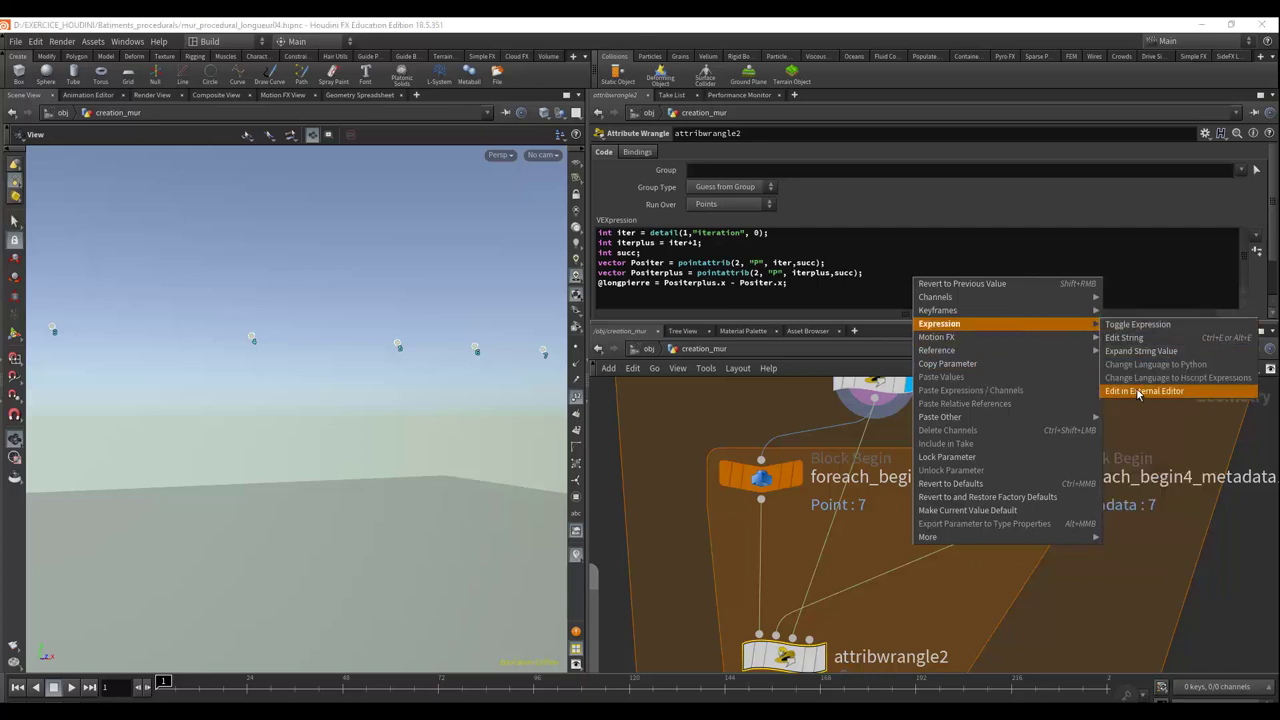
left_click(1137, 389)
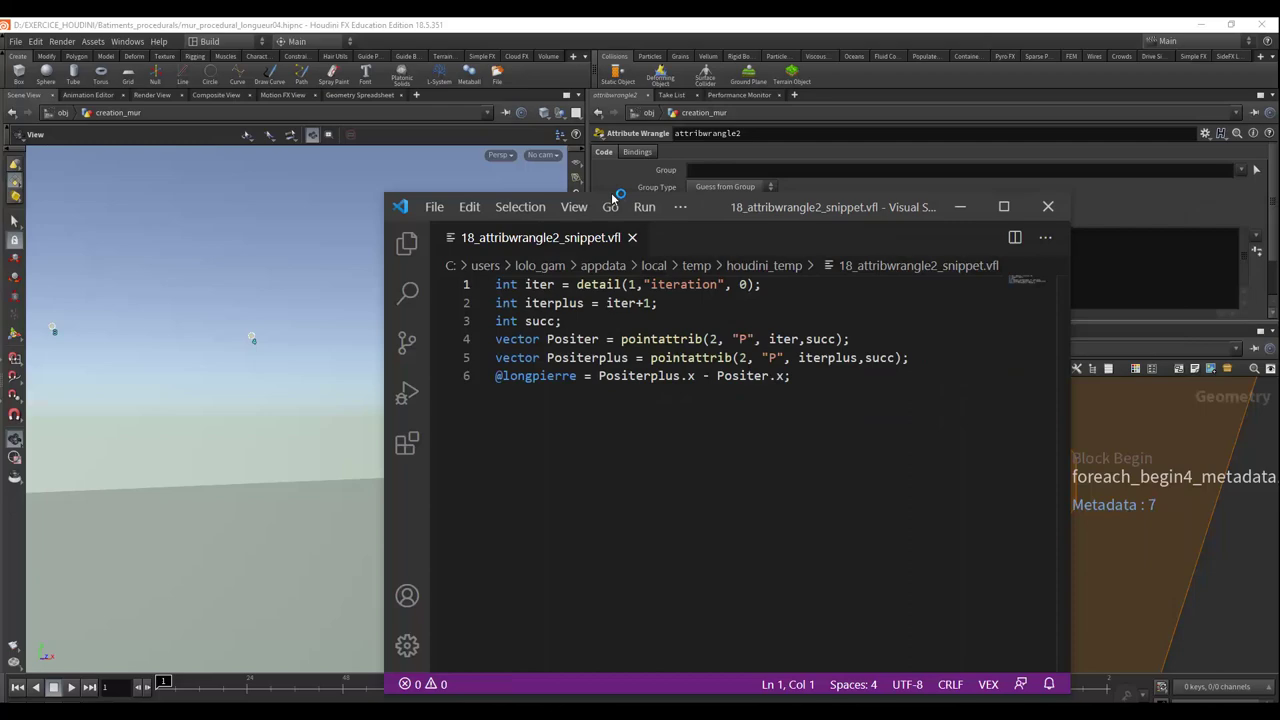
left_click_drag(708, 208, 409, 171)
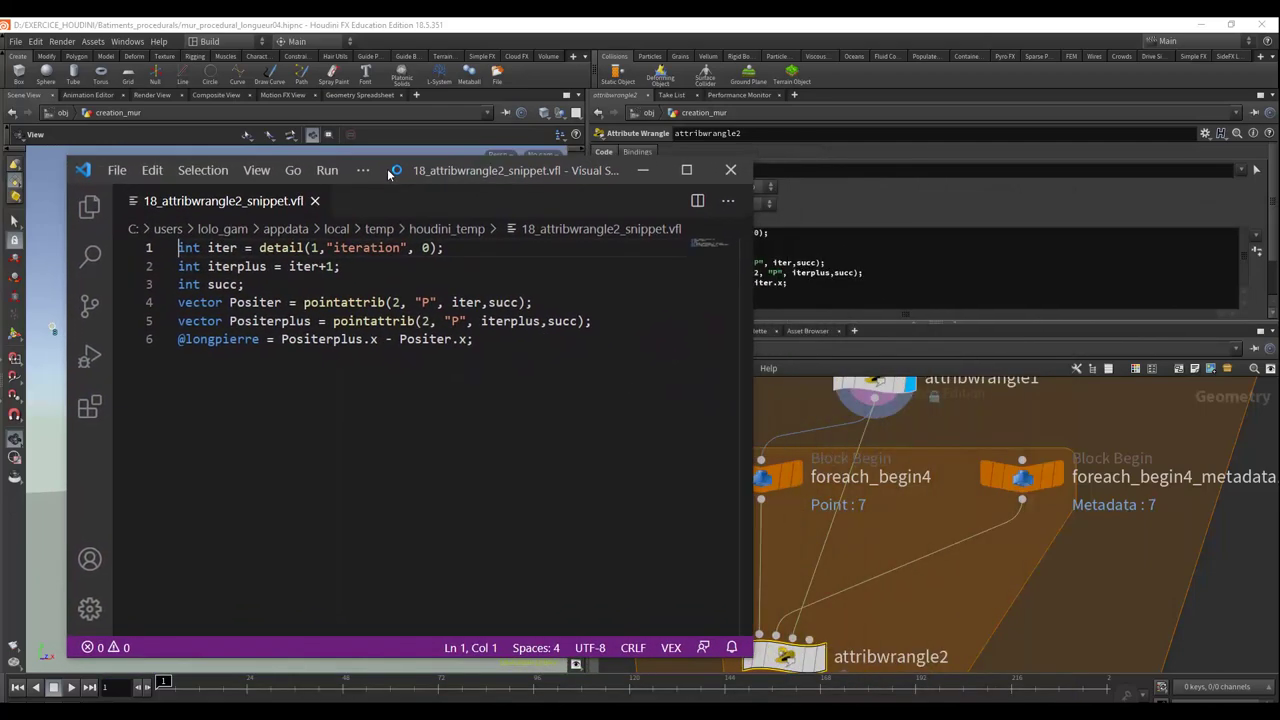
mouse_move(409, 171)
left_mouse_down()
mouse_move(904, 175)
mouse_move(897, 189)
left_mouse_up()
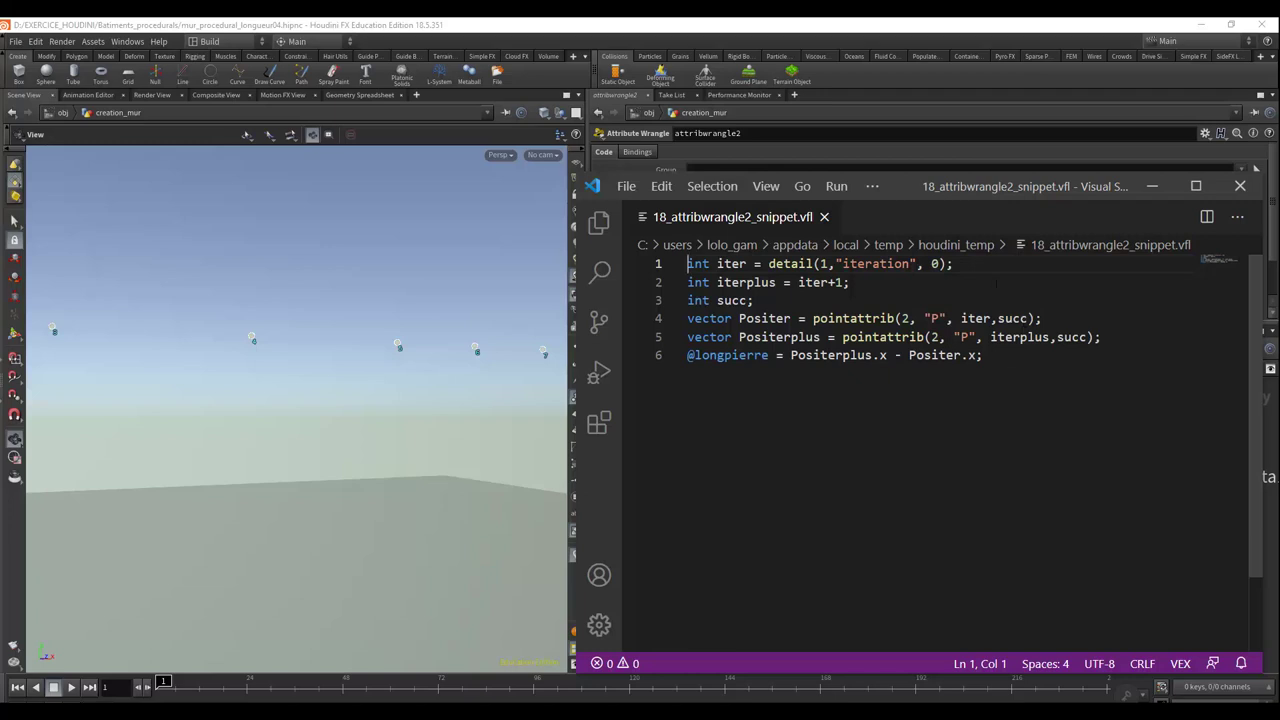
left_click(687, 318)
left_click_drag(687, 318, 793, 318)
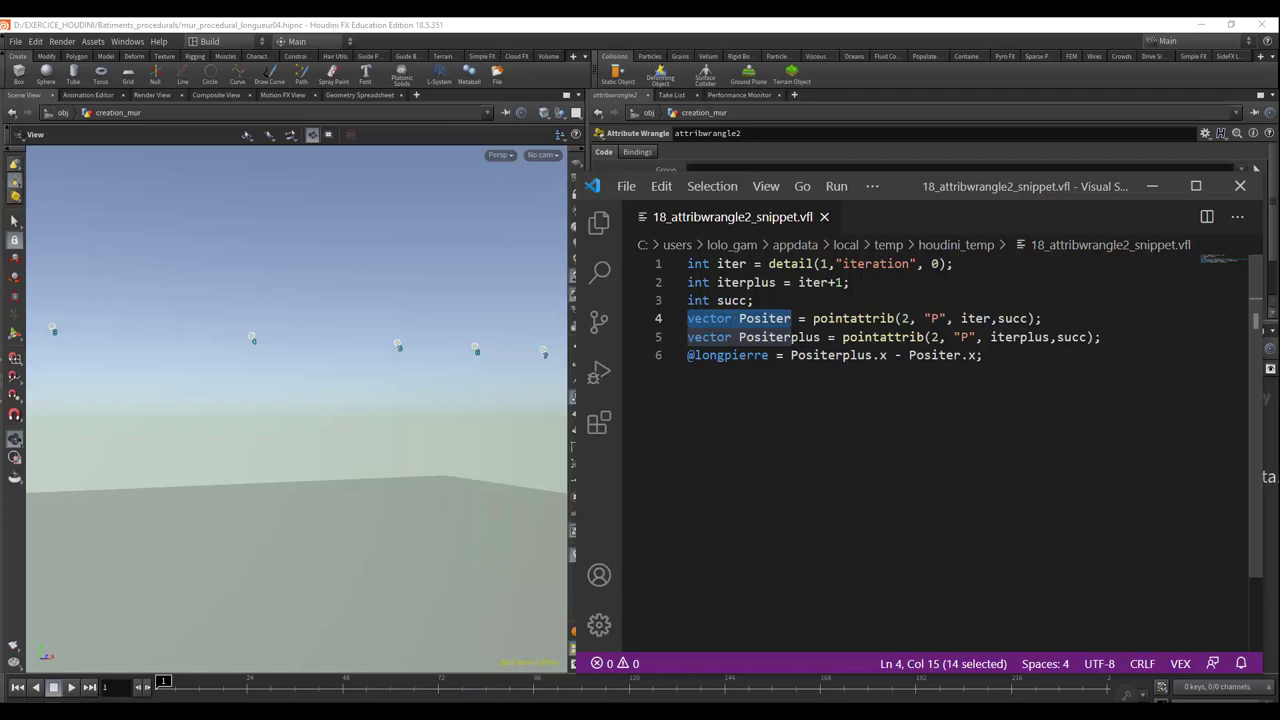
left_click_drag(813, 318, 896, 318)
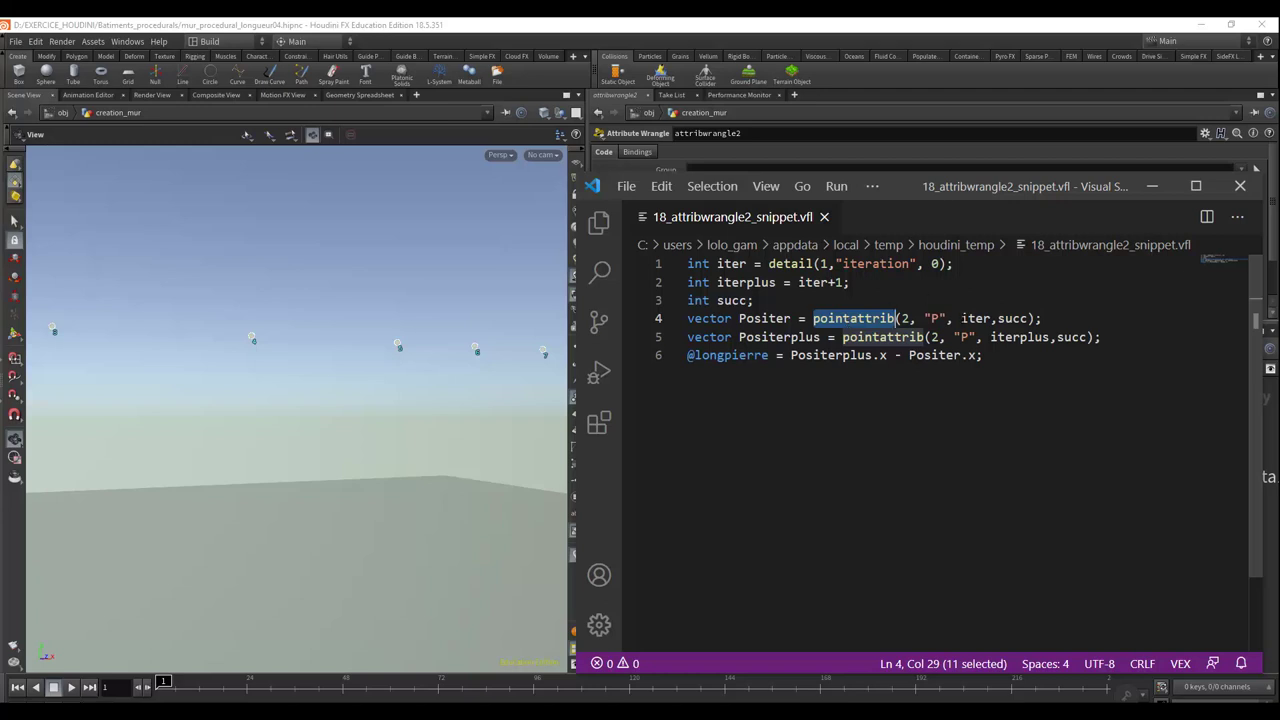
double_click(975, 318)
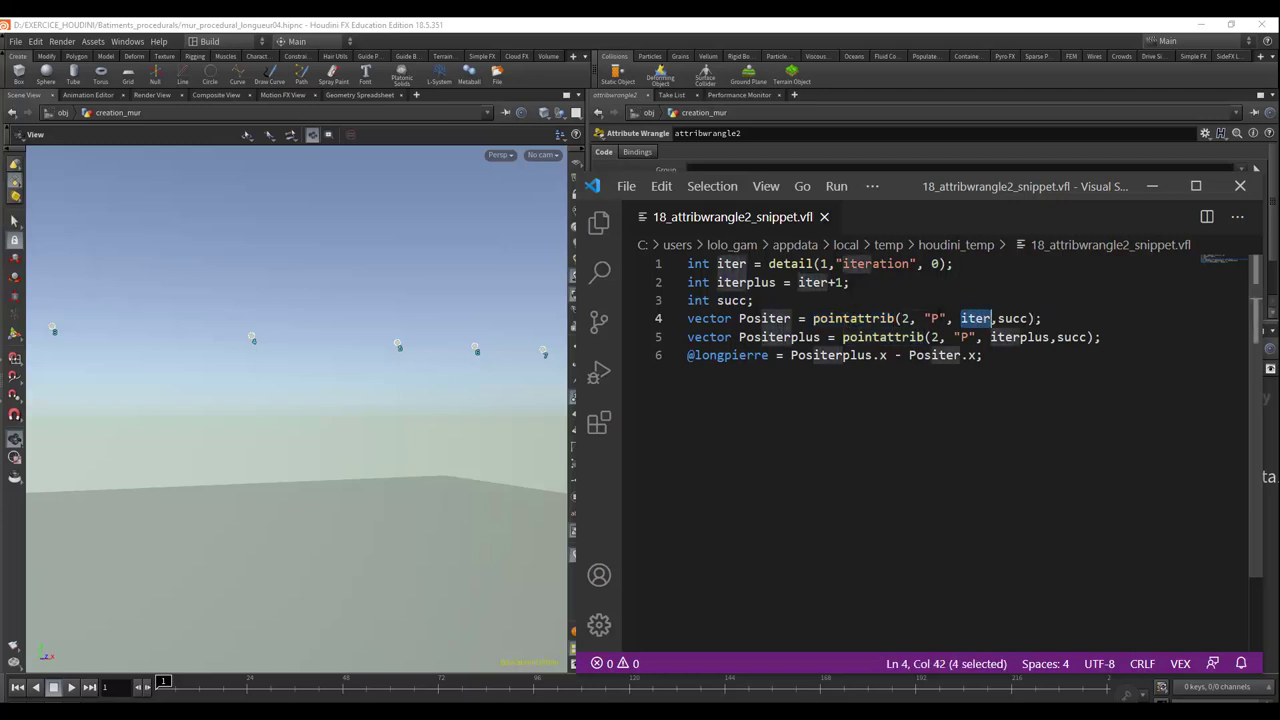
left_click_drag(924, 318, 944, 318)
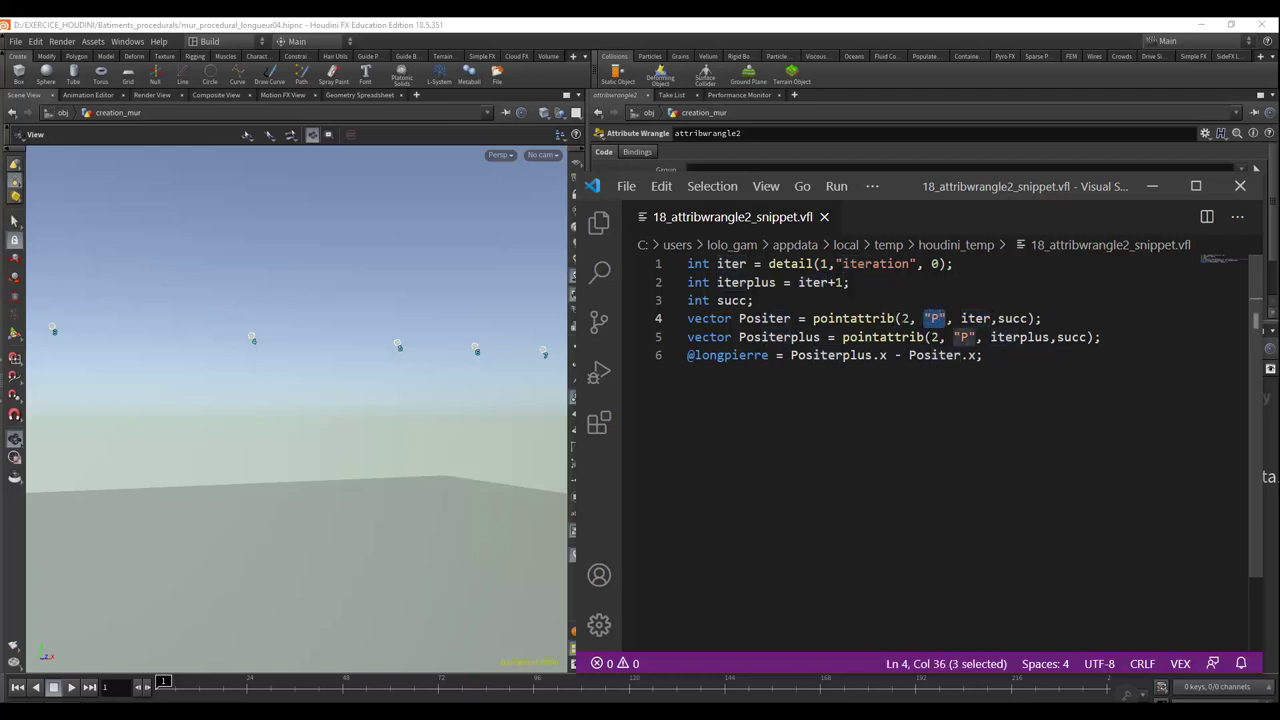
left_click(901, 318)
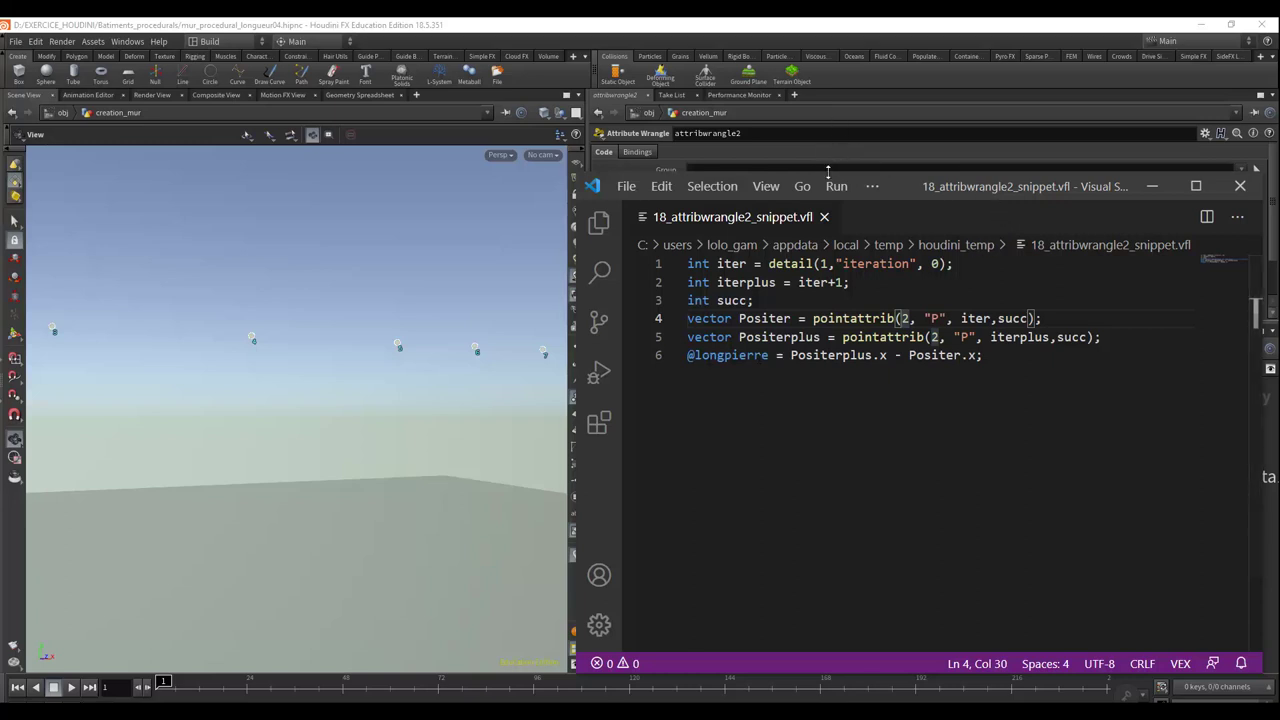
Show foreach_end4's points in the spreadsheet and open its Node Info listing longpierre values
mouse_move(901, 182)
left_mouse_down()
mouse_move(1097, 206)
mouse_move(1279, 200)
left_mouse_up()
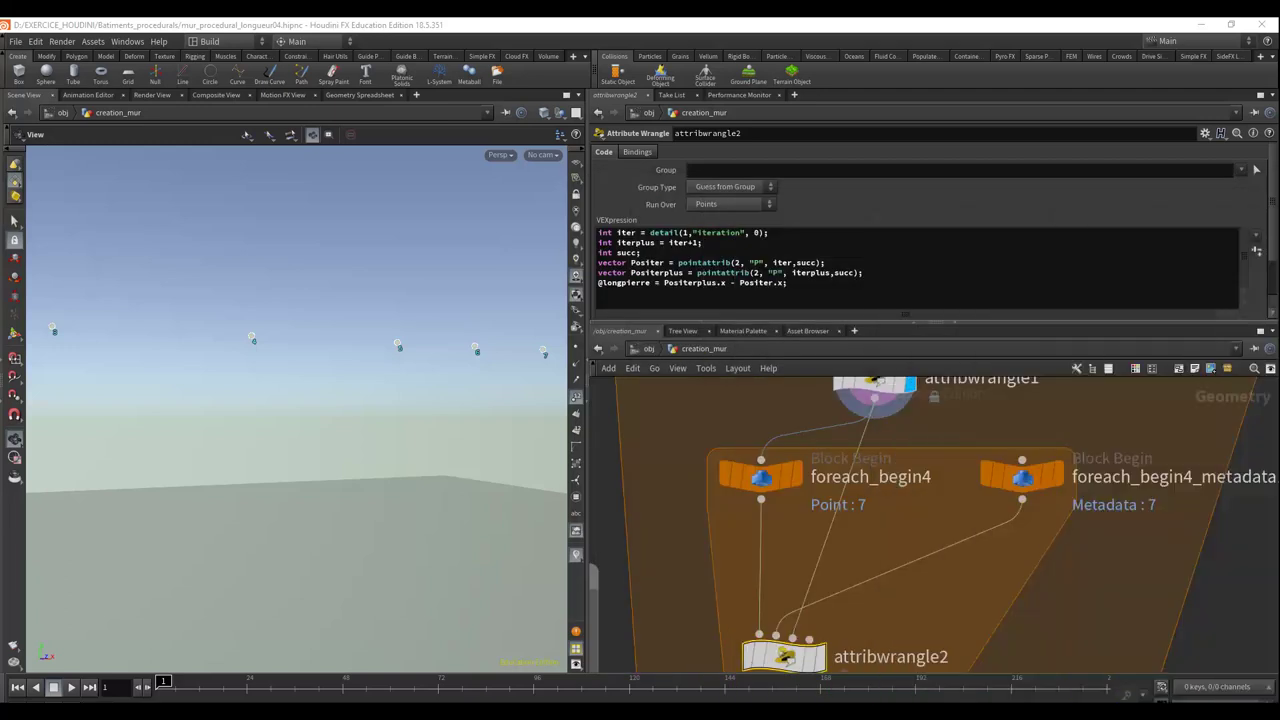
middle_click_drag(906, 665, 922, 402)
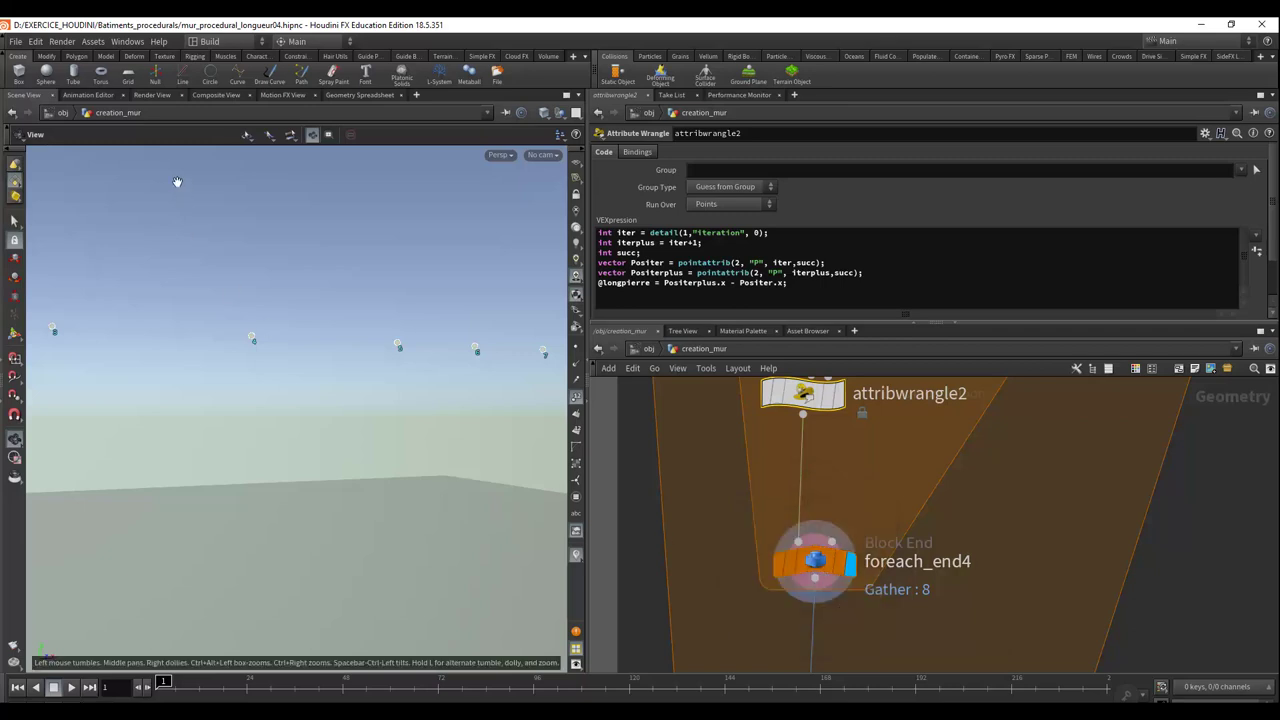
left_click(343, 95)
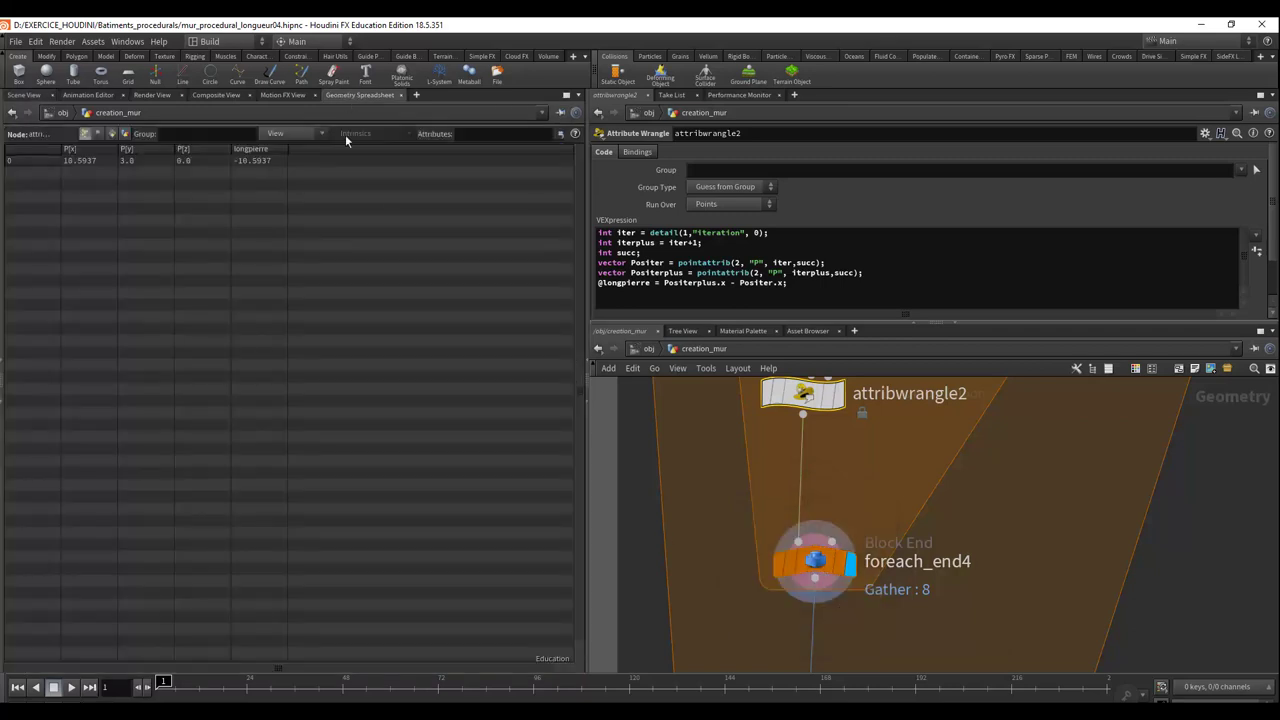
left_click(812, 558)
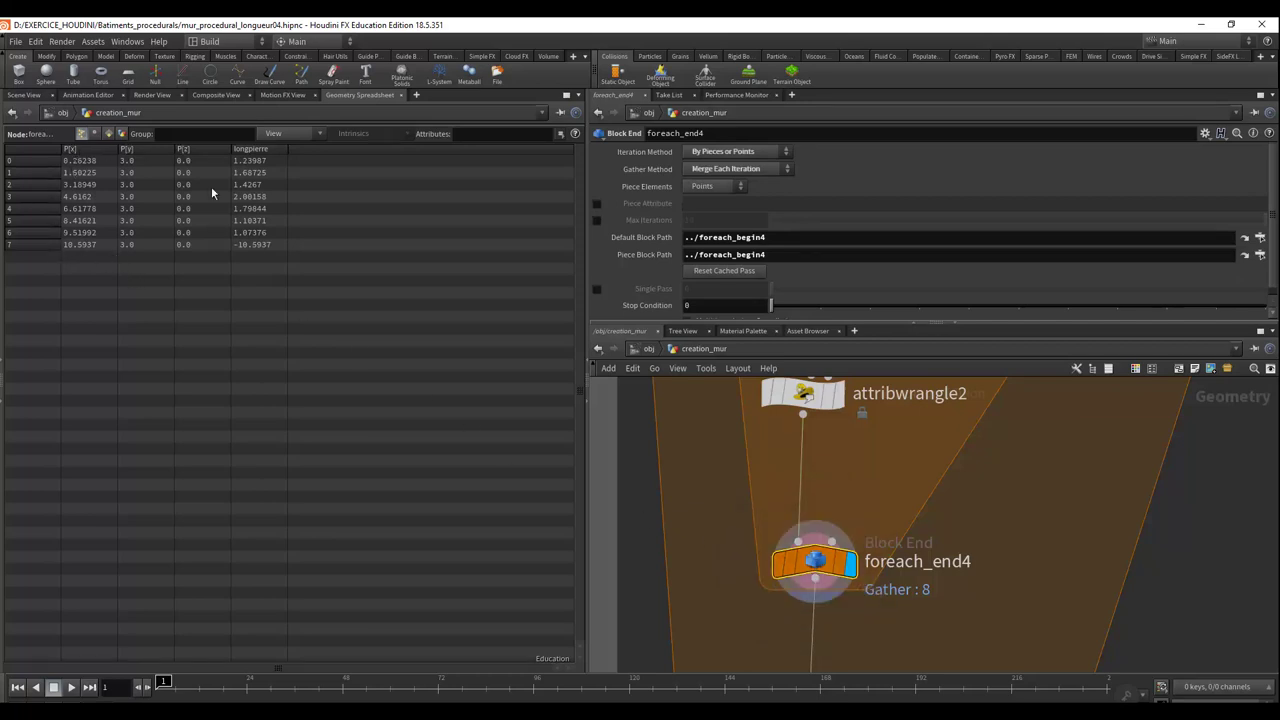
left_click(753, 564)
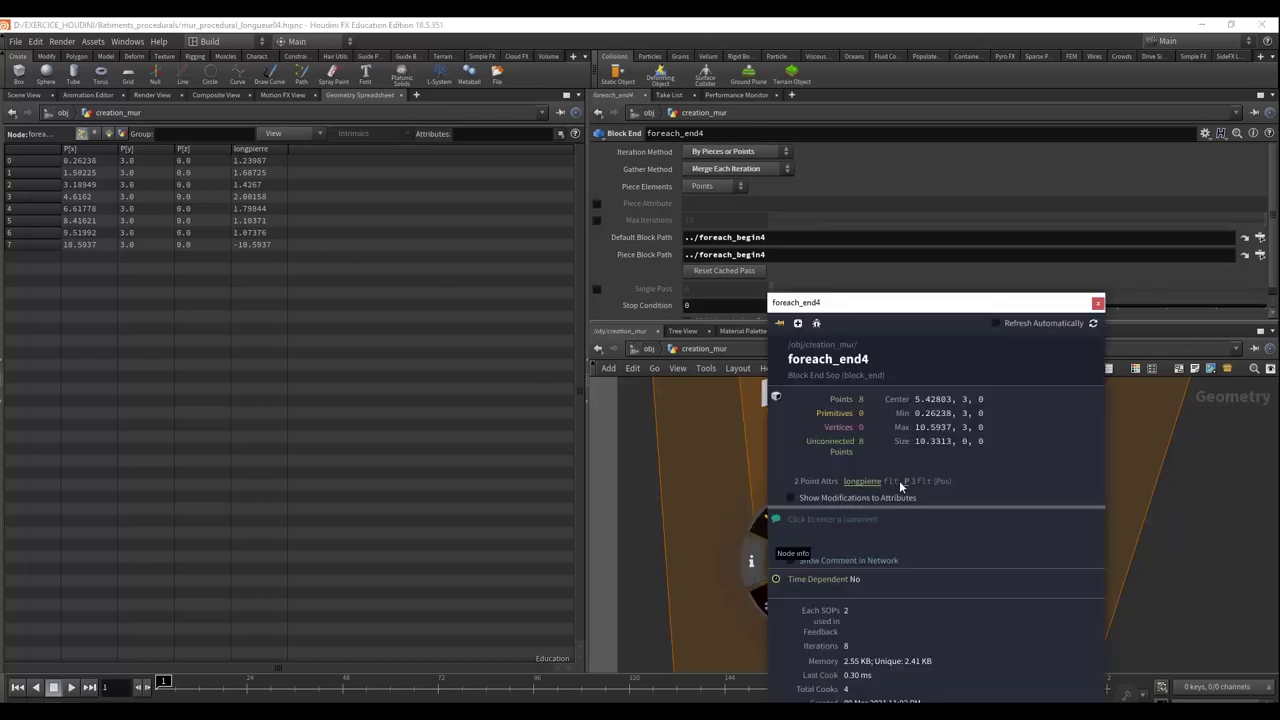
Close foreach_end4's Node Info, revealing longpierre -10.5937 on point 7 in the spreadsheet
left_click(1098, 303)
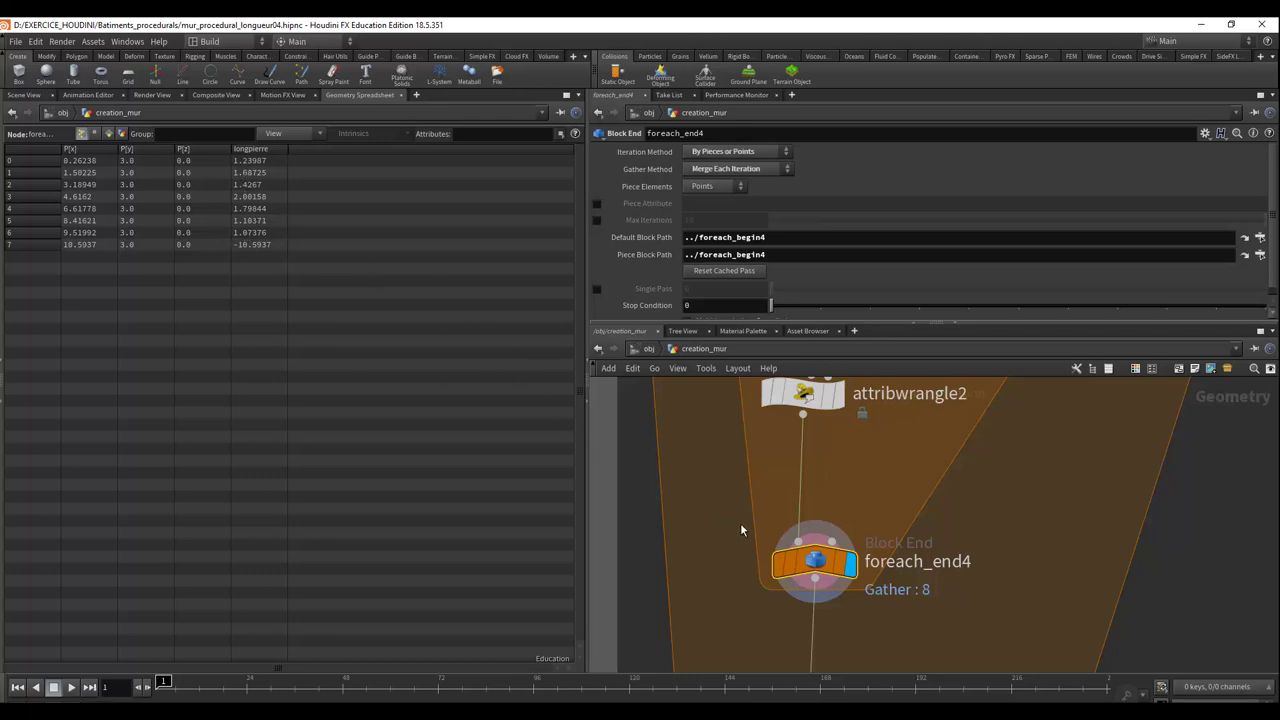
Move null2 and delete1 under foreach_end4 and display delete1, showing 7 points after removing point 7
middle_click_drag(742, 518, 744, 383)
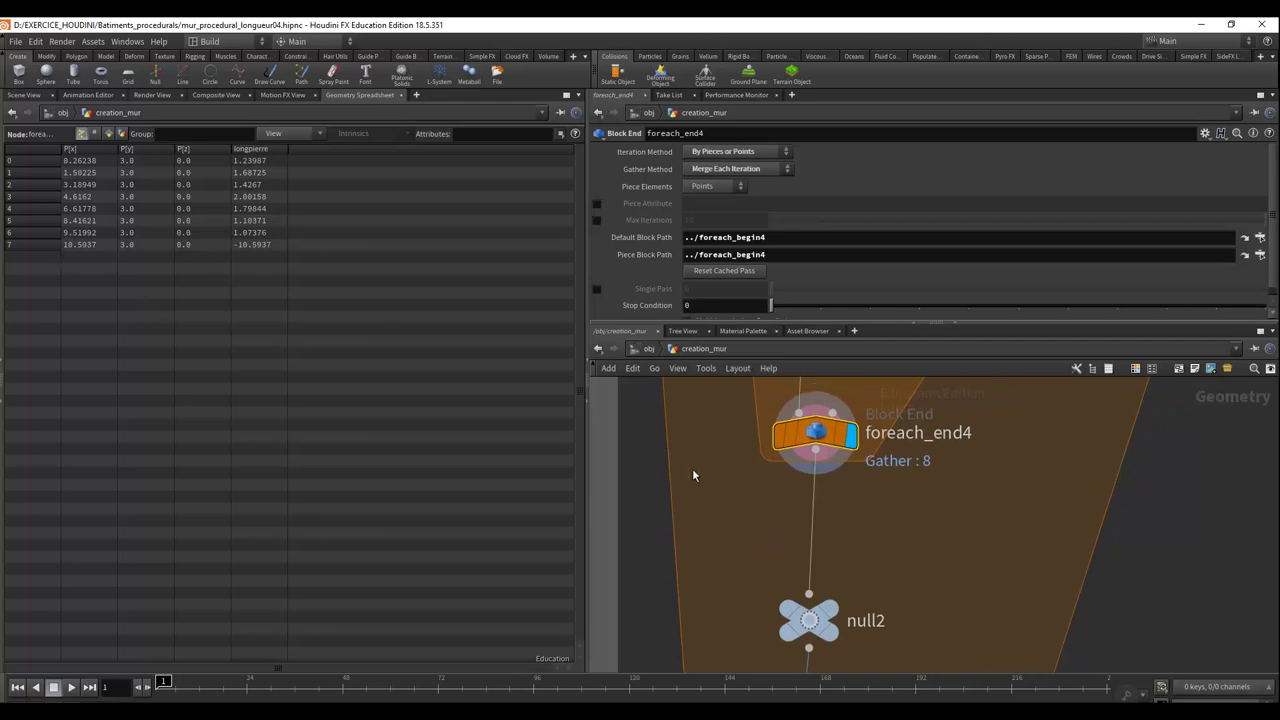
left_click_drag(809, 618, 830, 548)
middle_click_drag(856, 578, 896, 434)
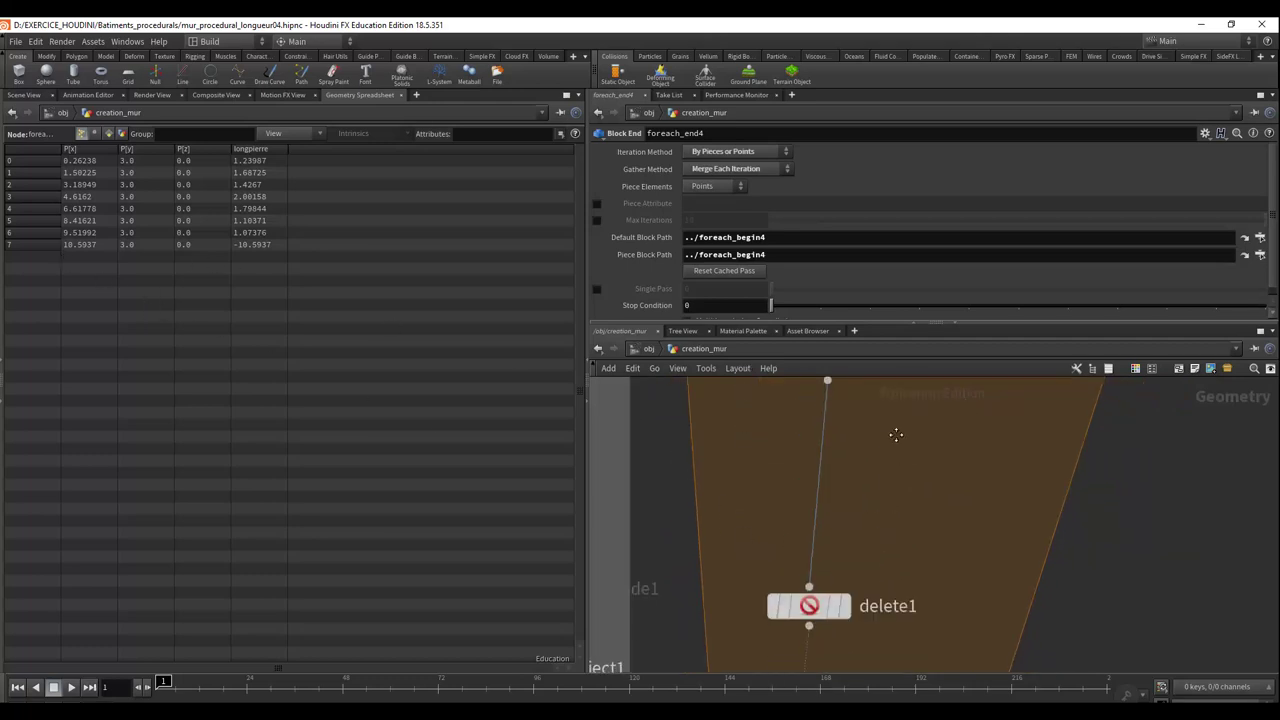
left_click_drag(827, 600, 847, 465)
mouse_move(916, 515)
middle_mouse_down()
mouse_move(922, 435)
mouse_move(900, 550)
middle_mouse_up()
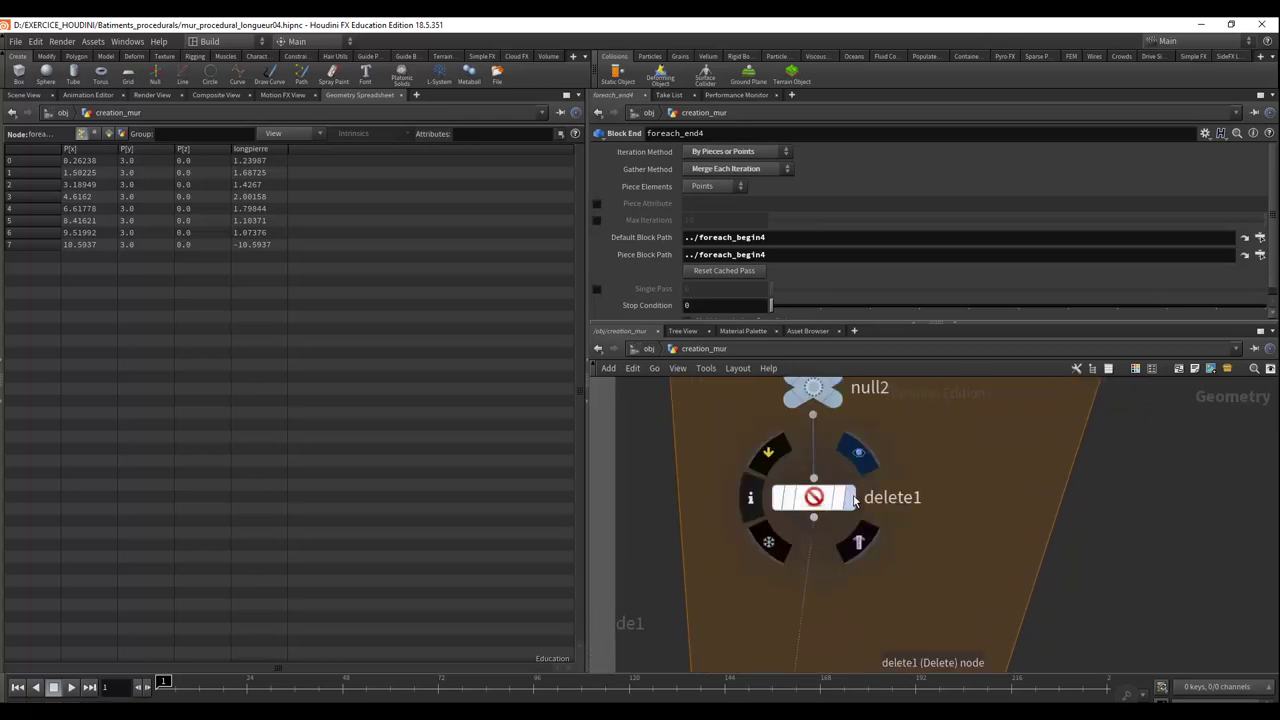
left_click(852, 498)
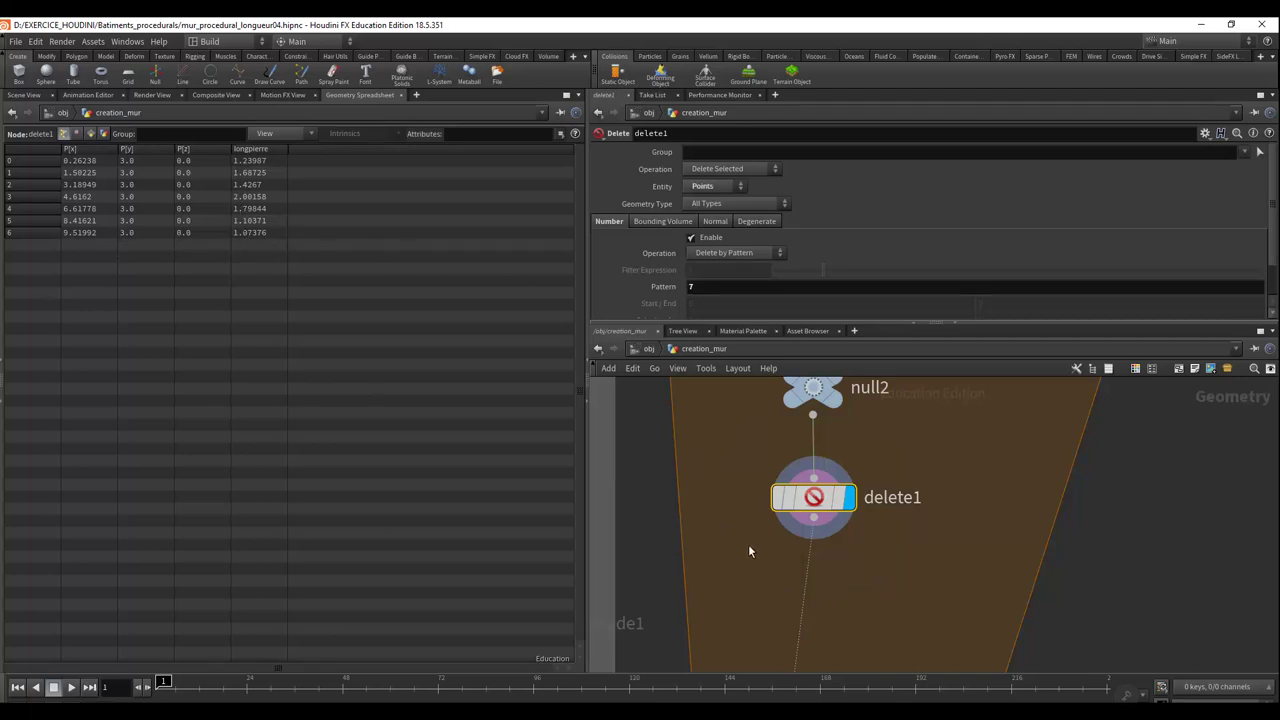
middle_click_drag(749, 546, 759, 396)
mouse_move(766, 505)
middle_mouse_down()
mouse_move(775, 412)
mouse_move(766, 540)
mouse_move(748, 500)
middle_mouse_up()
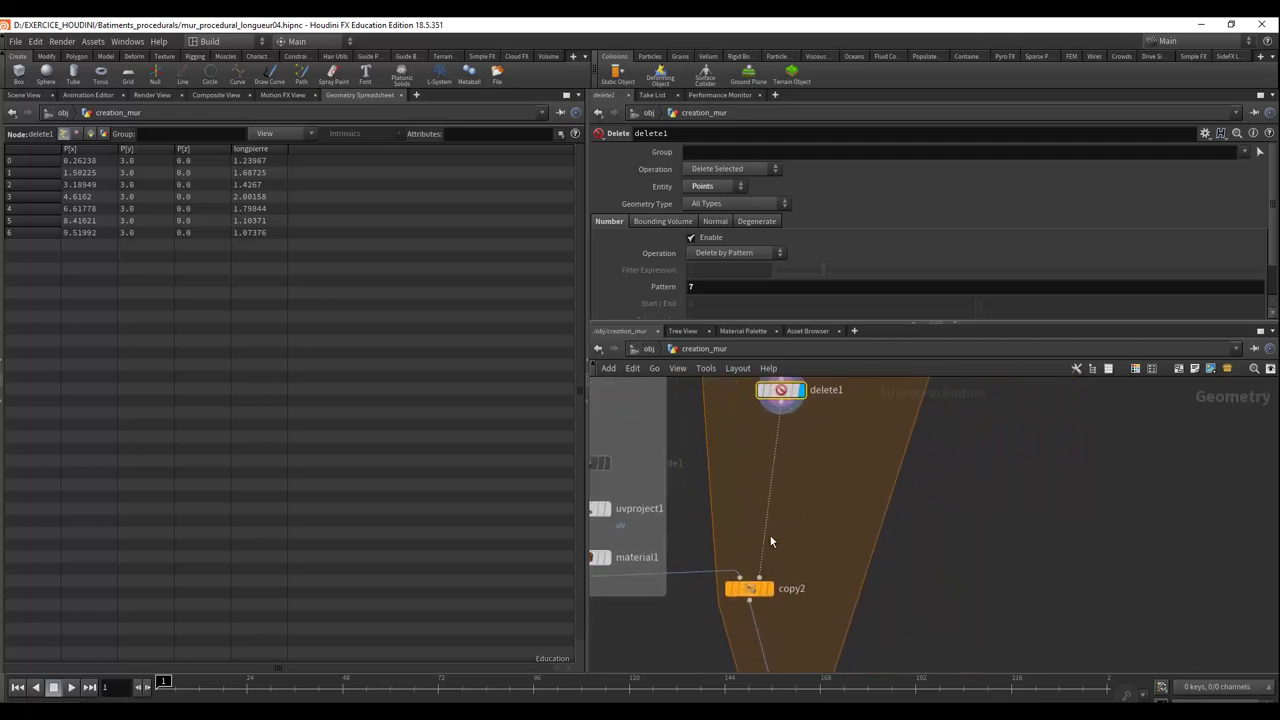
mouse_move(831, 534)
middle_mouse_down()
mouse_move(920, 523)
mouse_move(989, 539)
middle_mouse_up()
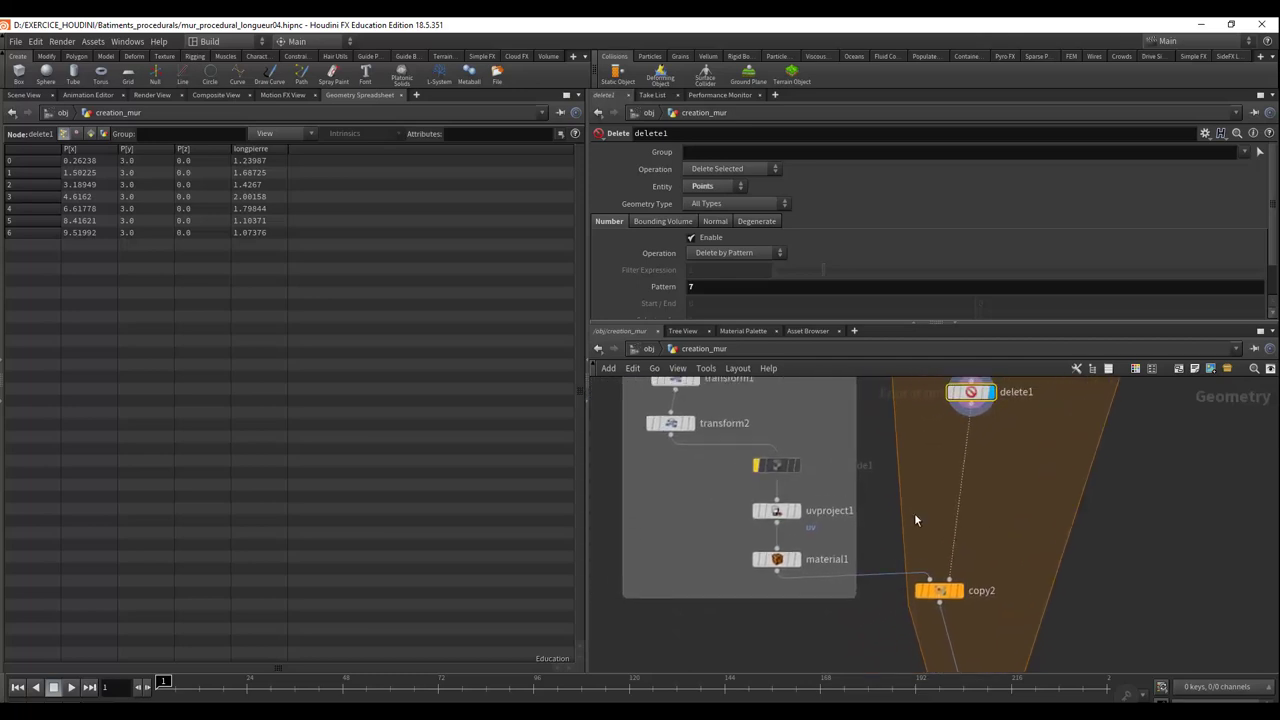
Display copy2's output and switch the left pane to the 3D Scene View
mouse_move(939, 591)
left_click(961, 594)
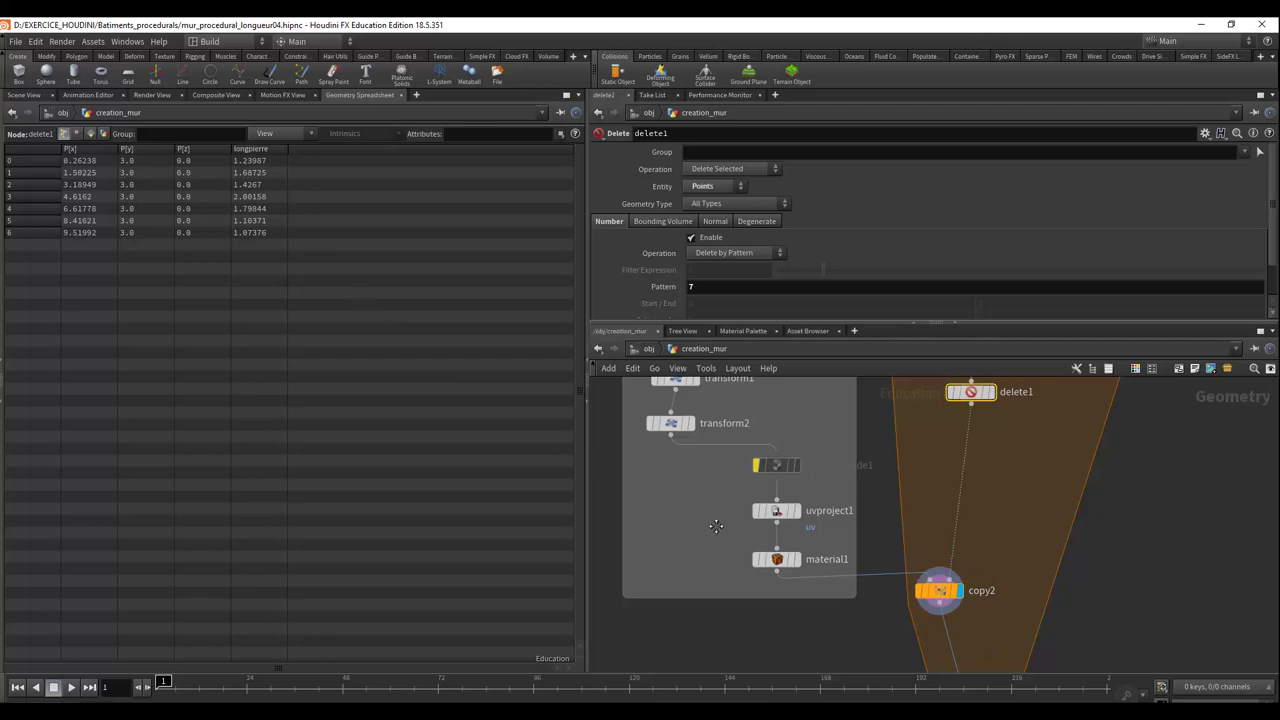
middle_click_drag(714, 526, 651, 560)
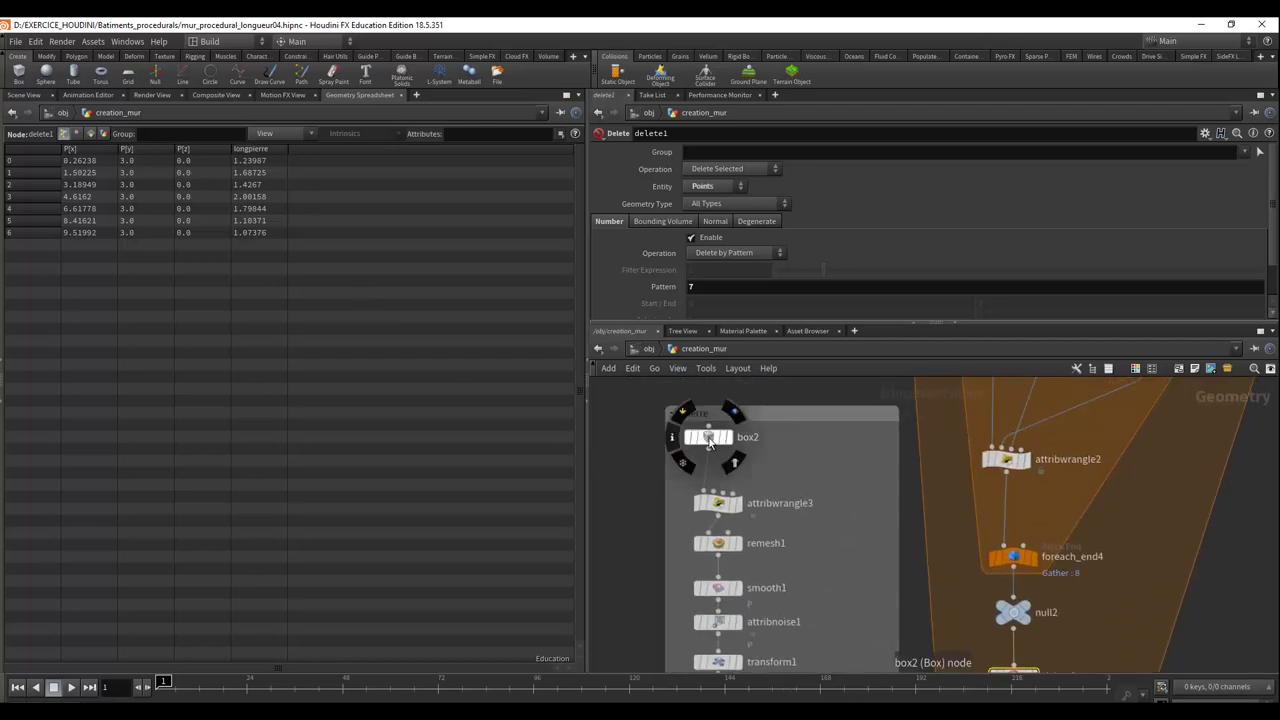
left_click(30, 95)
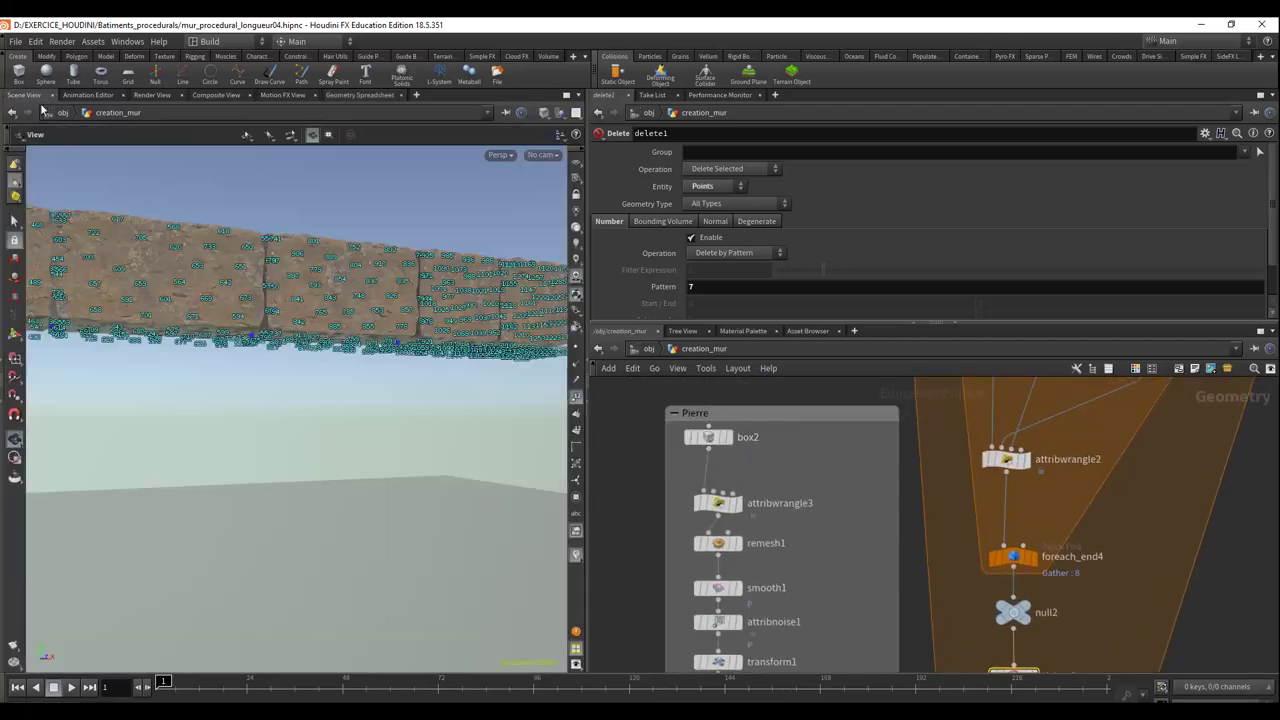
Preview the stone block at box2, attribwrangle3, remesh1, smooth1 and attribnoise1 in turn
left_click(729, 437)
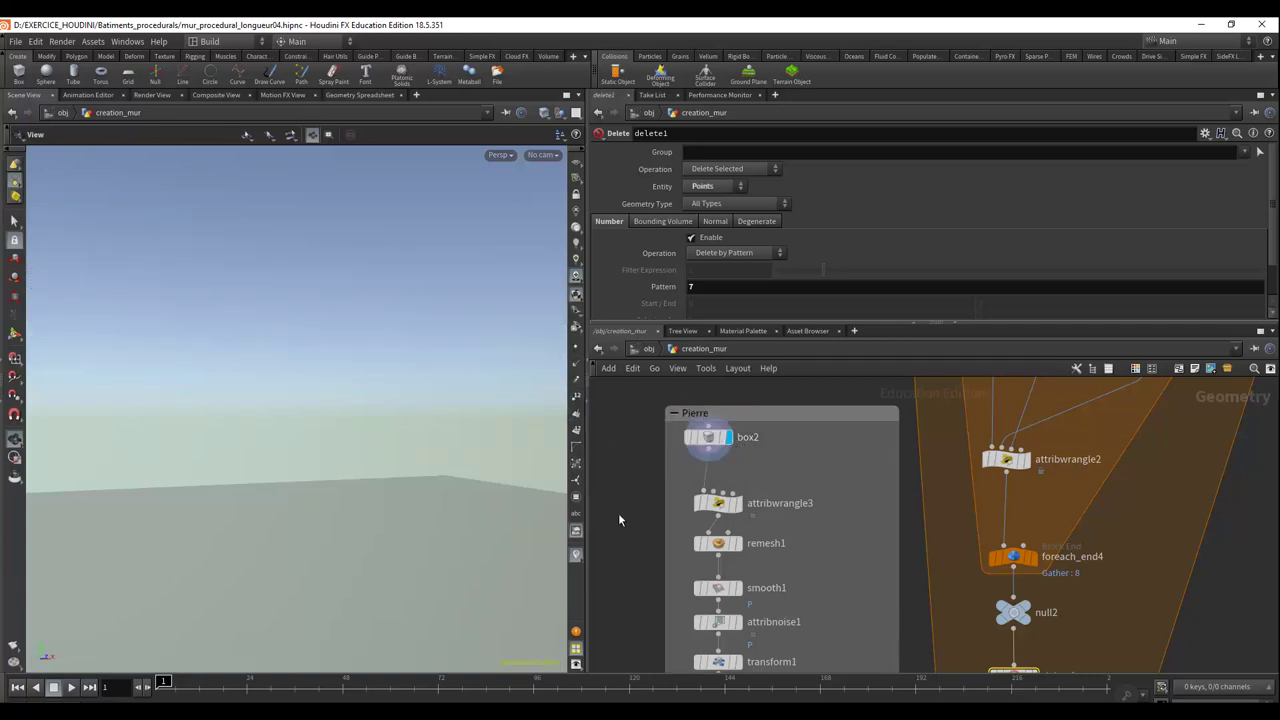
mouse_move(718, 503)
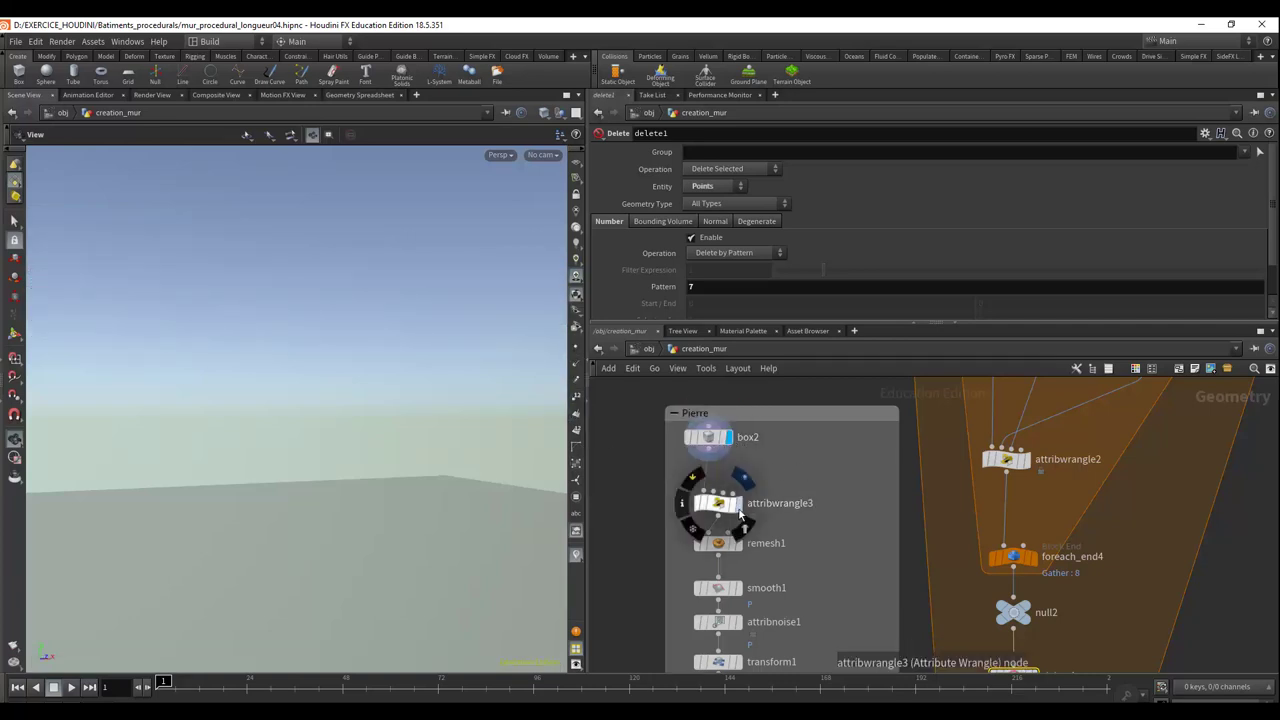
left_click(744, 480)
left_click(744, 548)
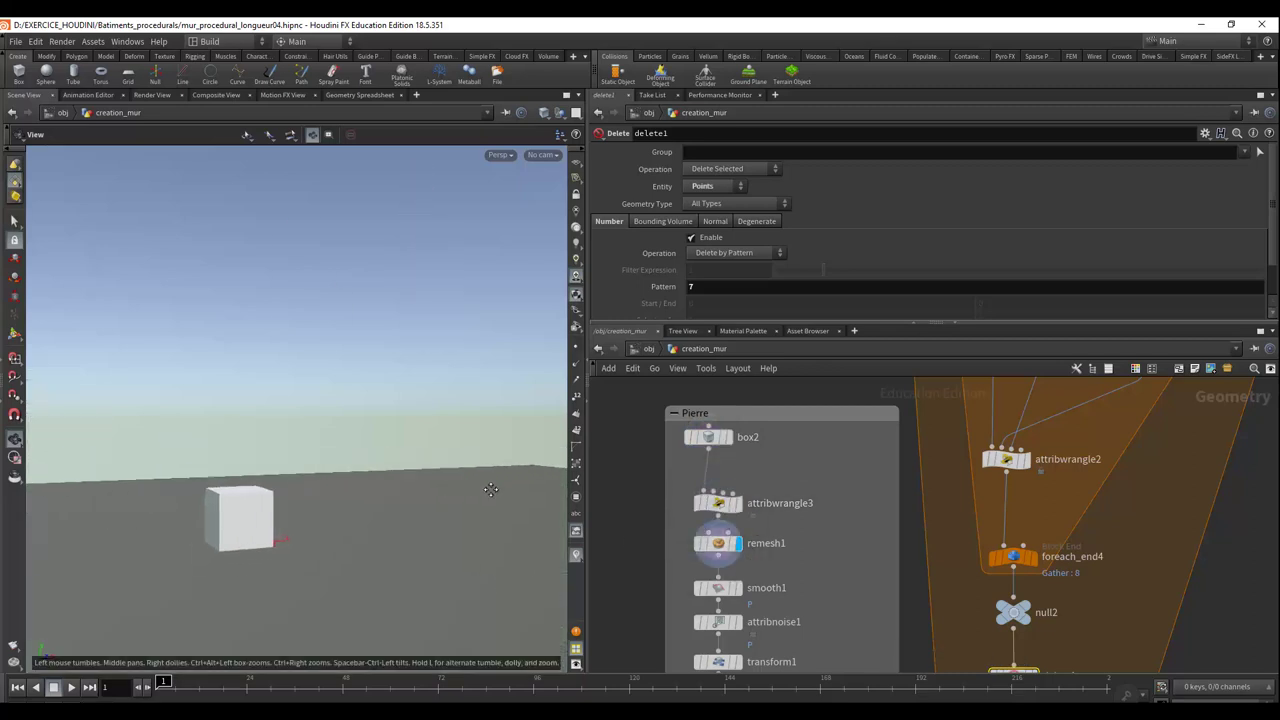
left_click(740, 588)
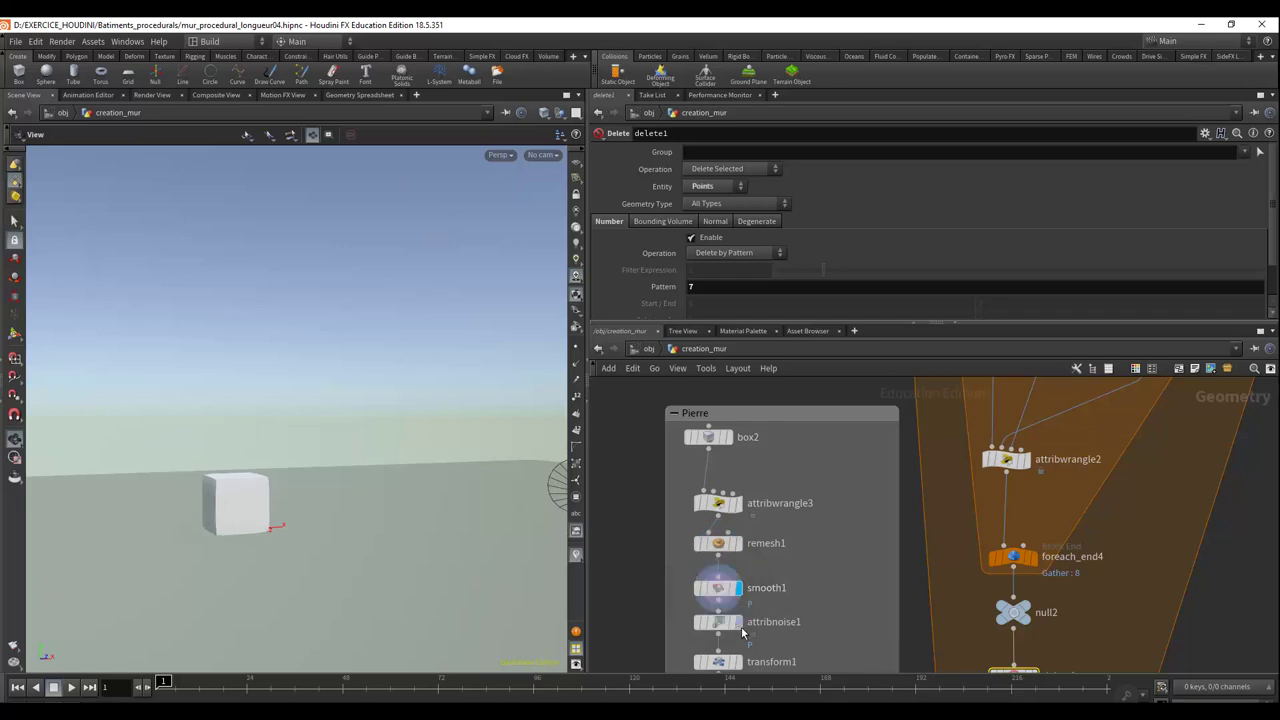
left_click(738, 622)
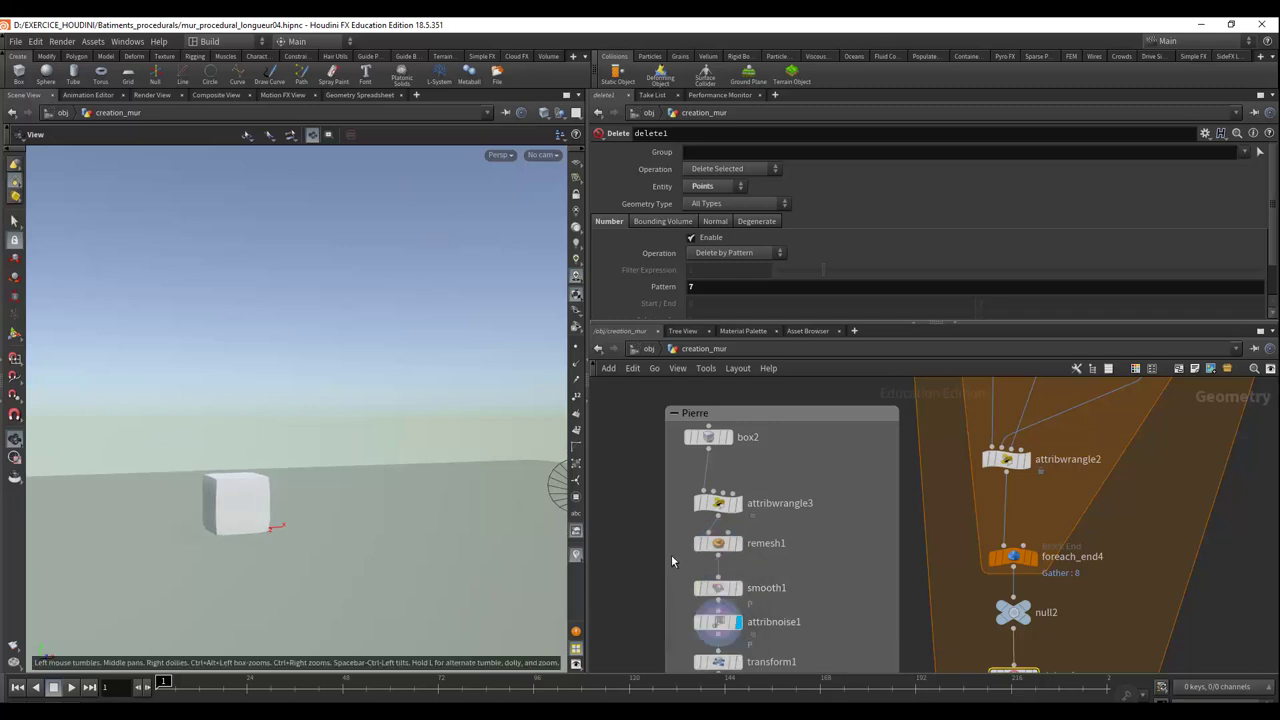
mouse_move(822, 577)
middle_mouse_down()
mouse_move(735, 444)
mouse_move(741, 492)
middle_mouse_up()
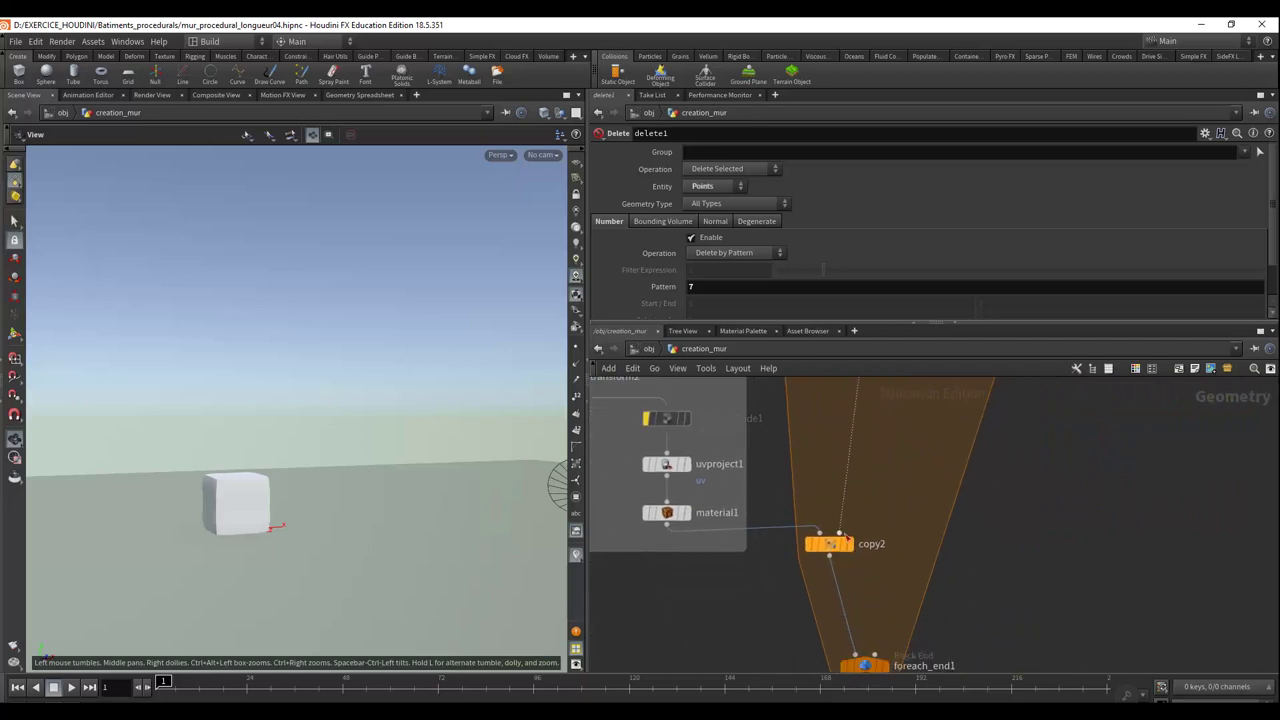
Display copy2's textured row of stone blocks and orbit around it from several angles
left_click(846, 544)
mouse_move(423, 457)
left_mouse_down()
mouse_move(430, 490)
mouse_move(389, 511)
mouse_move(349, 503)
mouse_move(371, 491)
left_mouse_up()
mouse_move(913, 479)
middle_mouse_down()
mouse_move(901, 598)
mouse_move(906, 518)
middle_mouse_up()
mouse_move(455, 500)
left_mouse_down()
mouse_move(443, 517)
mouse_move(429, 471)
mouse_move(434, 486)
mouse_move(400, 452)
left_mouse_up()
left_click_drag(280, 431, 283, 410)
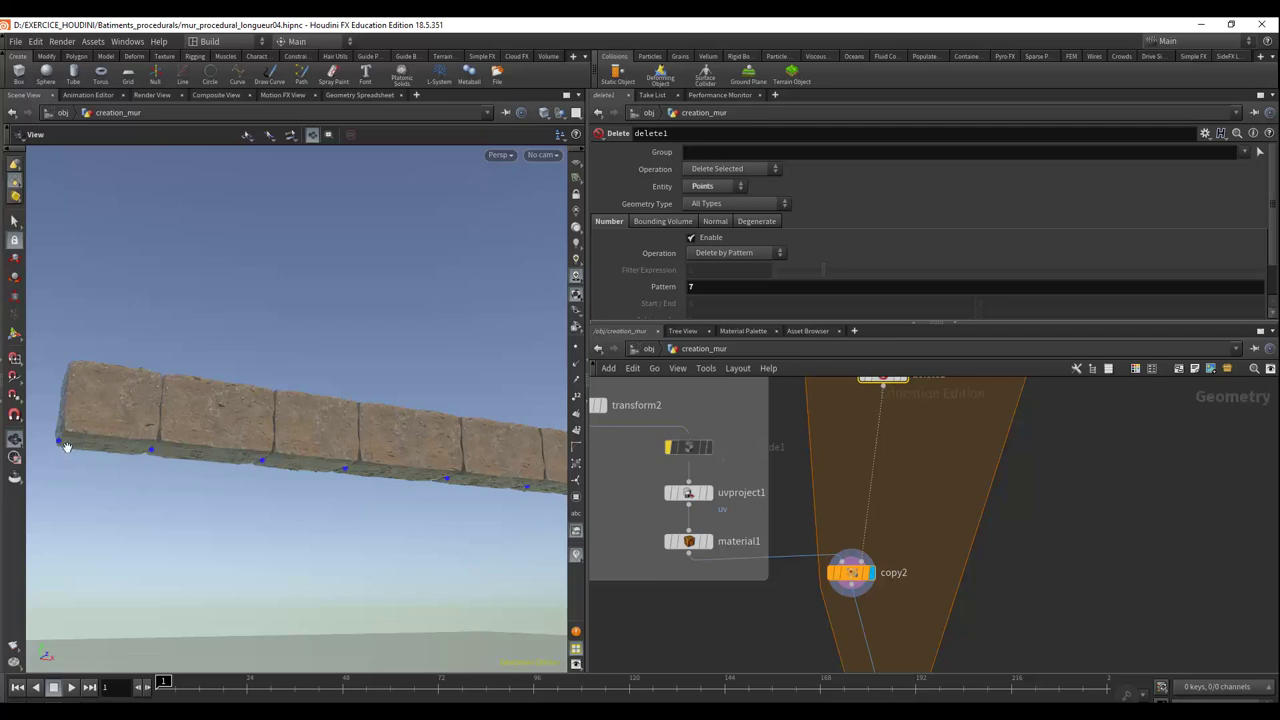
left_click_drag(94, 456, 77, 455)
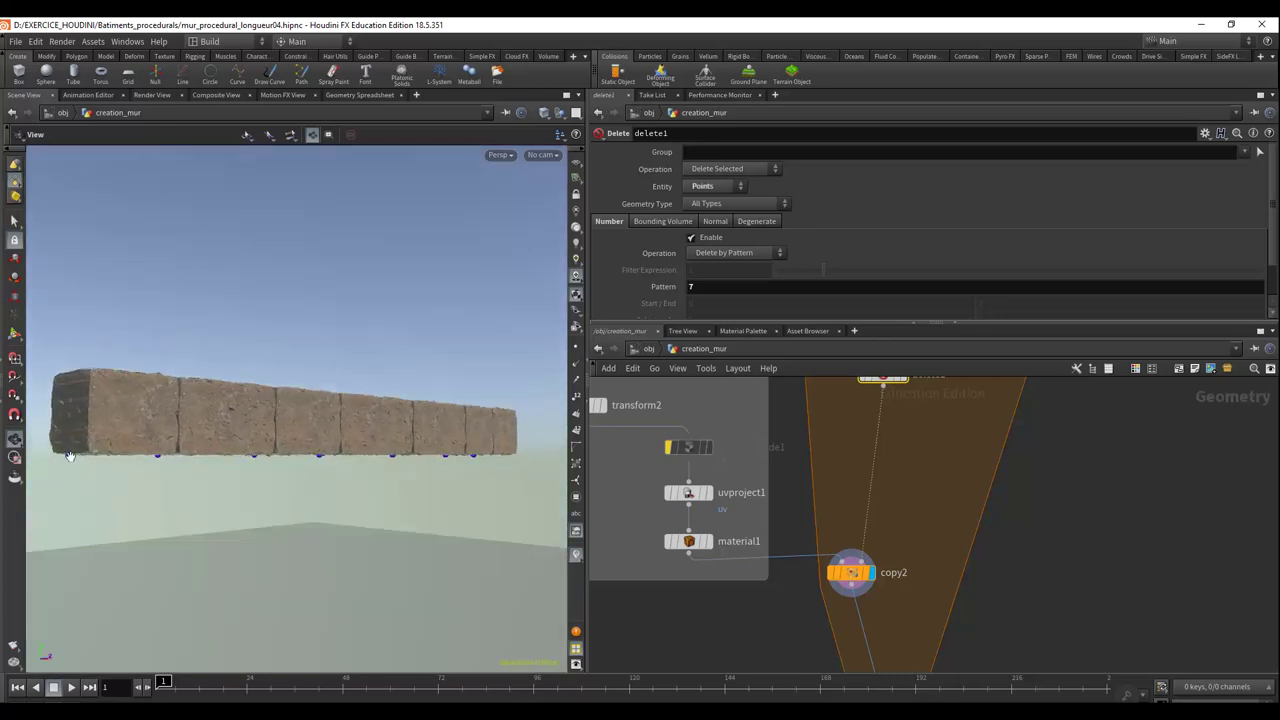
left_click_drag(129, 480, 92, 453)
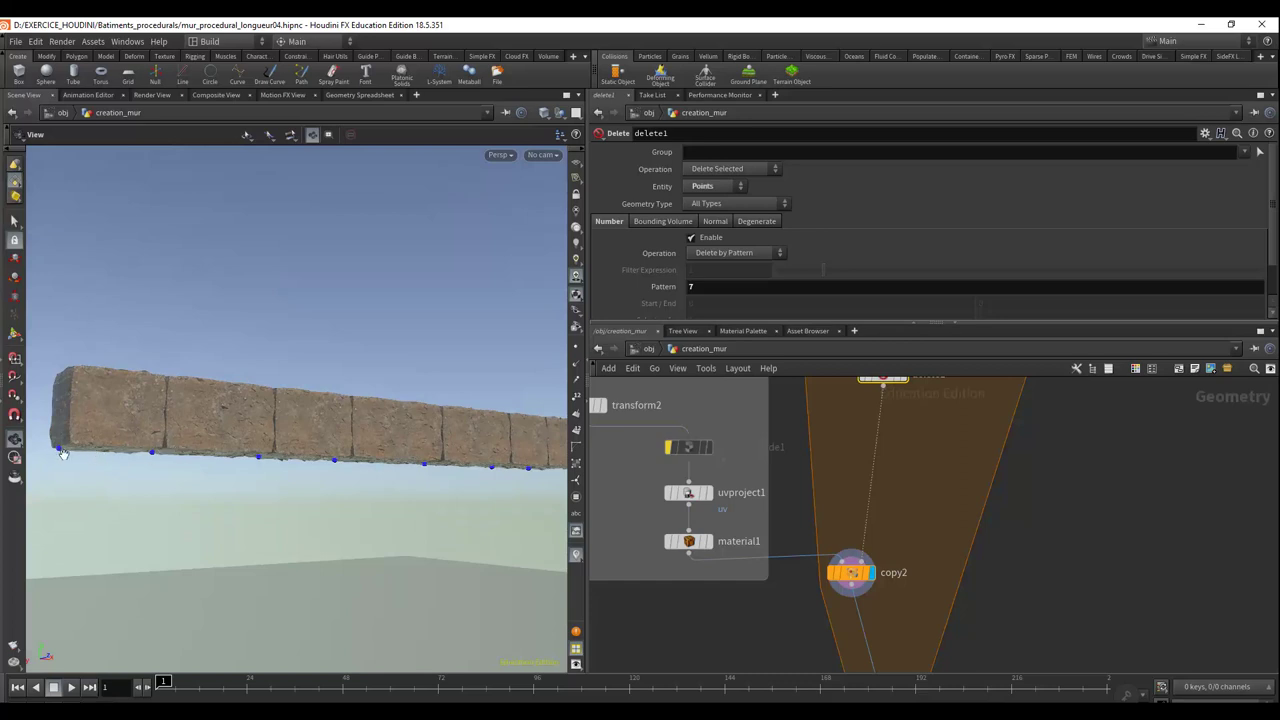
left_click_drag(63, 447, 88, 488)
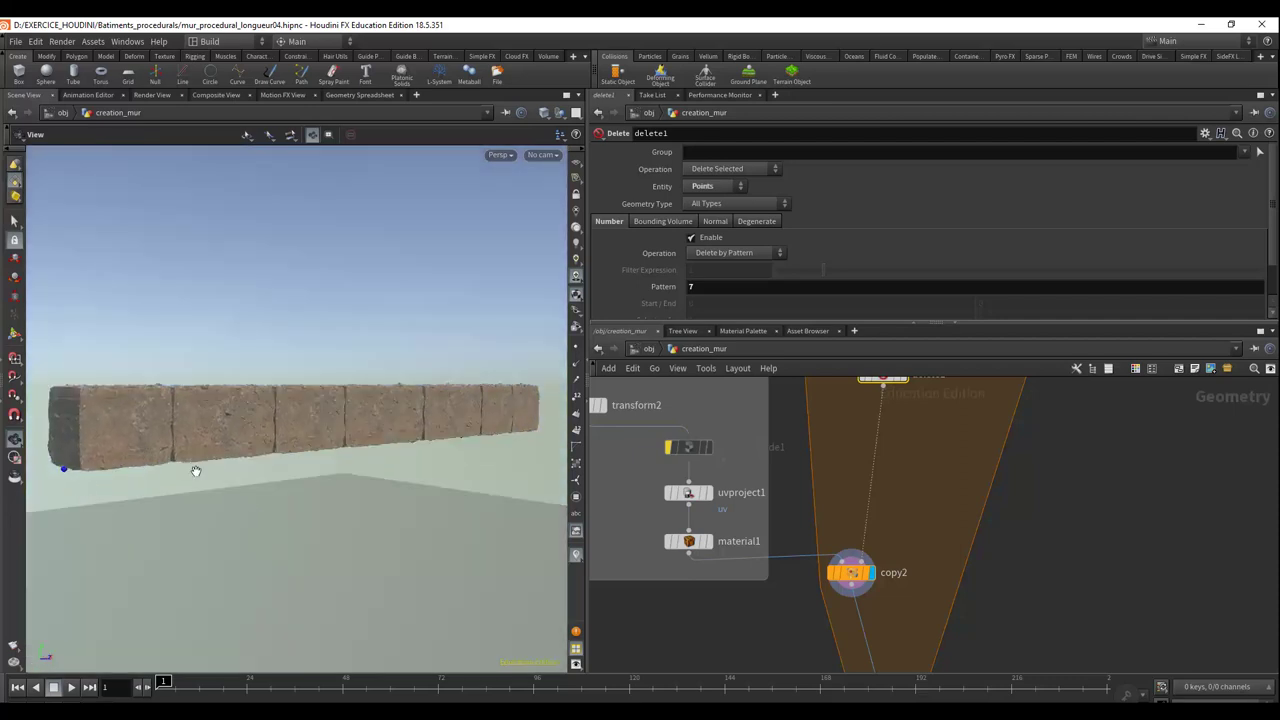
mouse_move(196, 472)
left_mouse_down()
mouse_move(195, 501)
mouse_move(222, 405)
mouse_move(184, 472)
left_mouse_up()
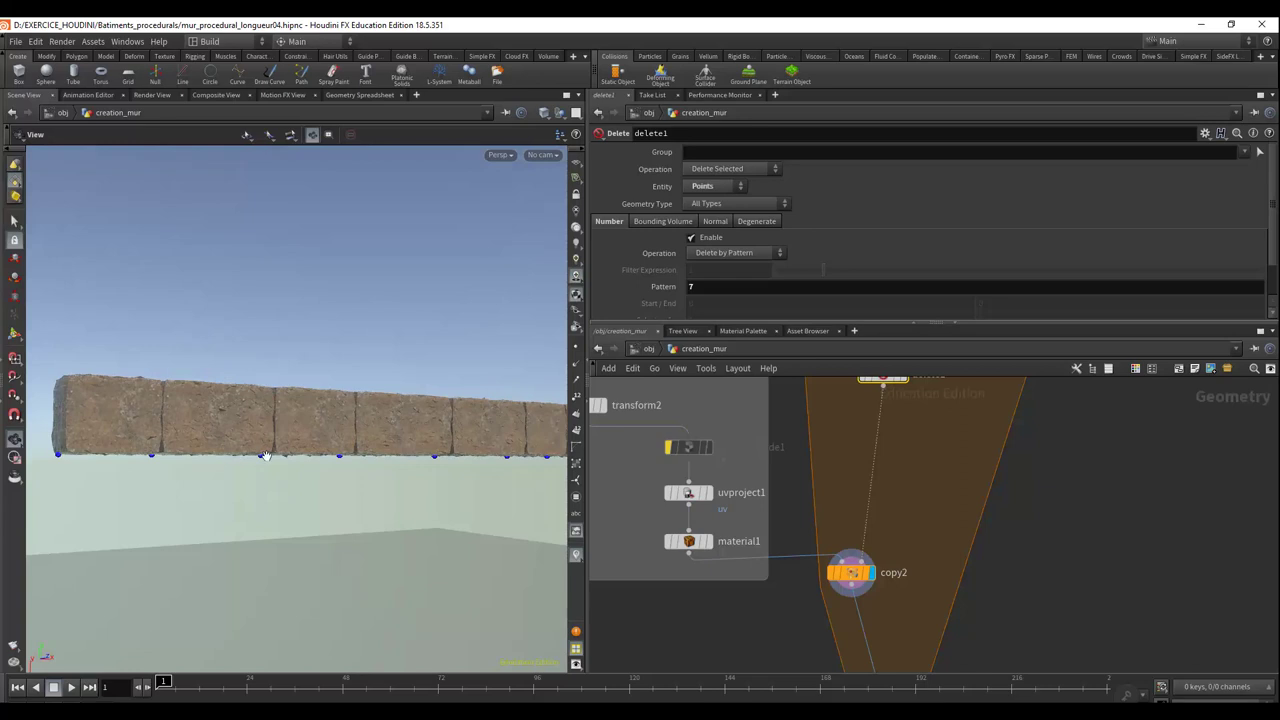
mouse_move(346, 420)
left_mouse_down()
mouse_move(343, 400)
mouse_move(360, 463)
mouse_move(356, 396)
mouse_move(354, 417)
left_mouse_up()
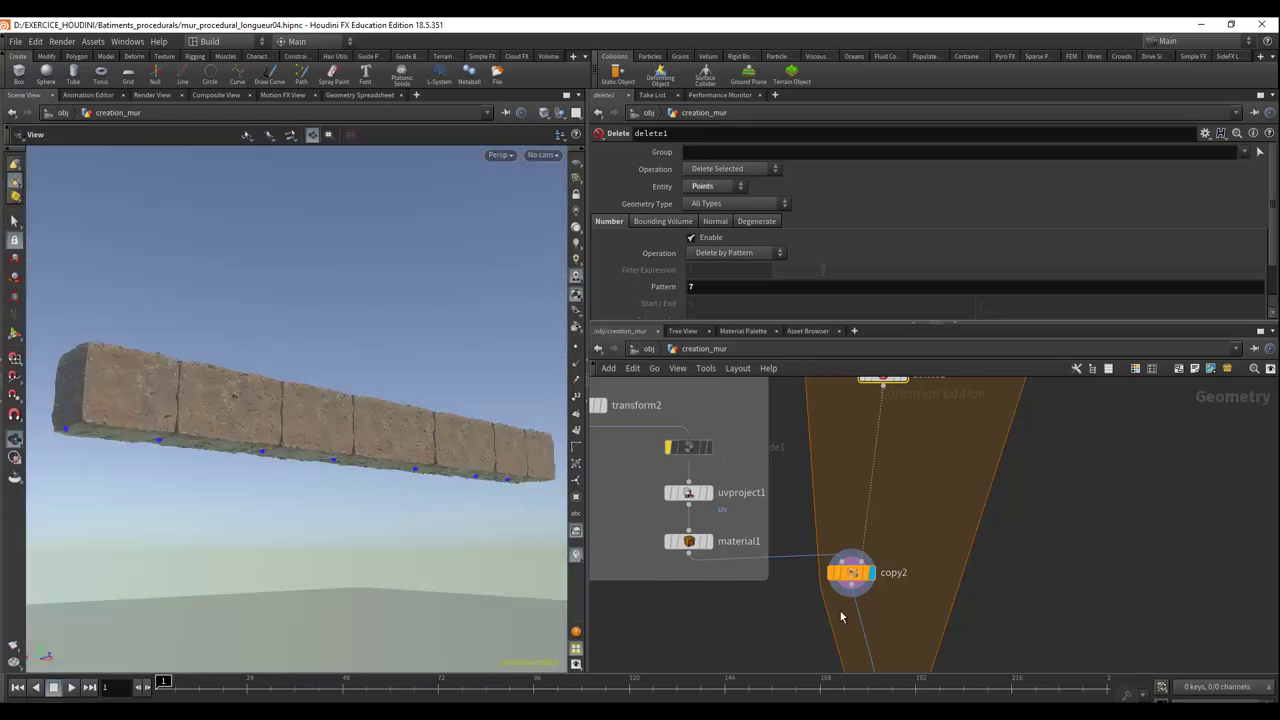
Display the full stacked stone wall from foreach_end1 and orbit around it
middle_click_drag(1029, 624, 1046, 449)
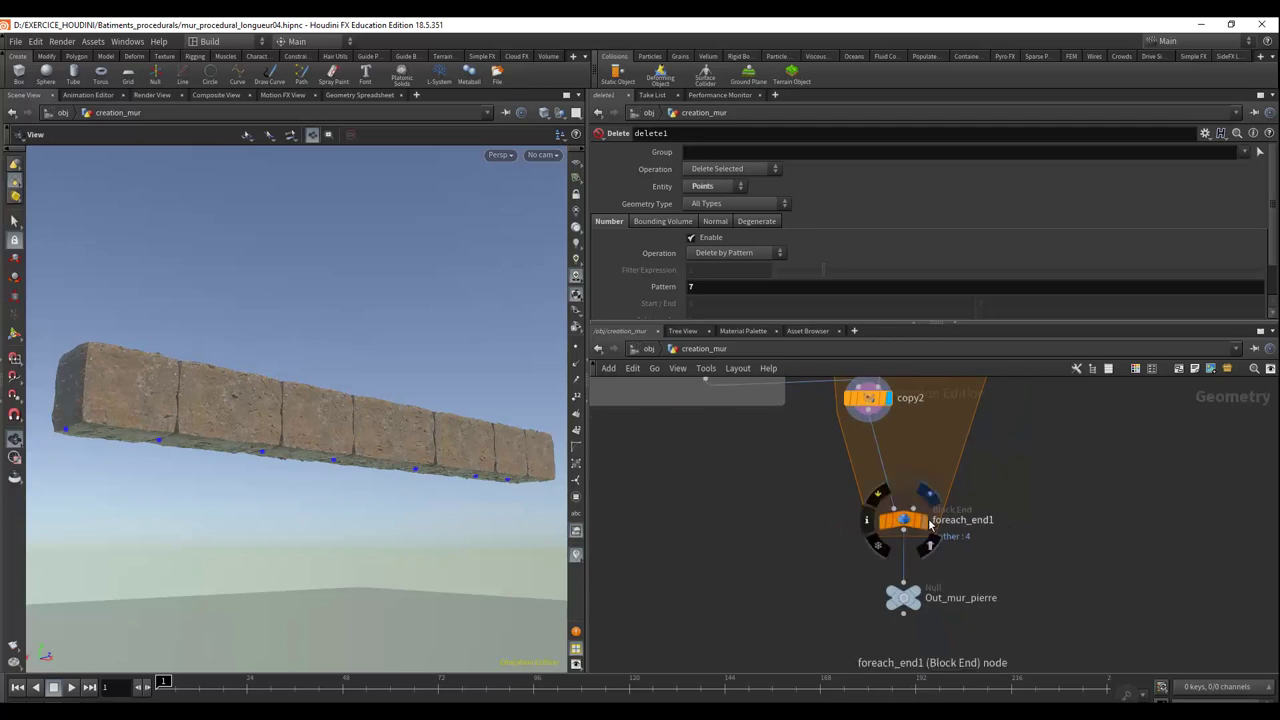
left_click(928, 521)
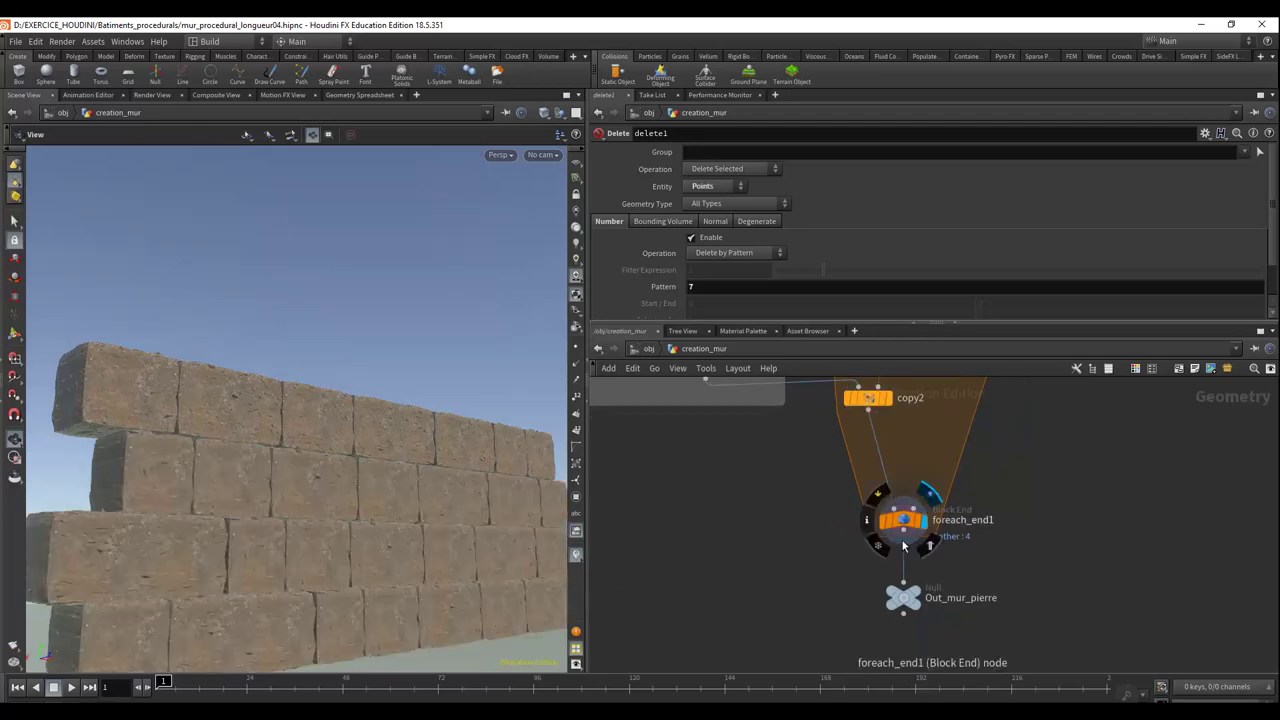
mouse_move(903, 598)
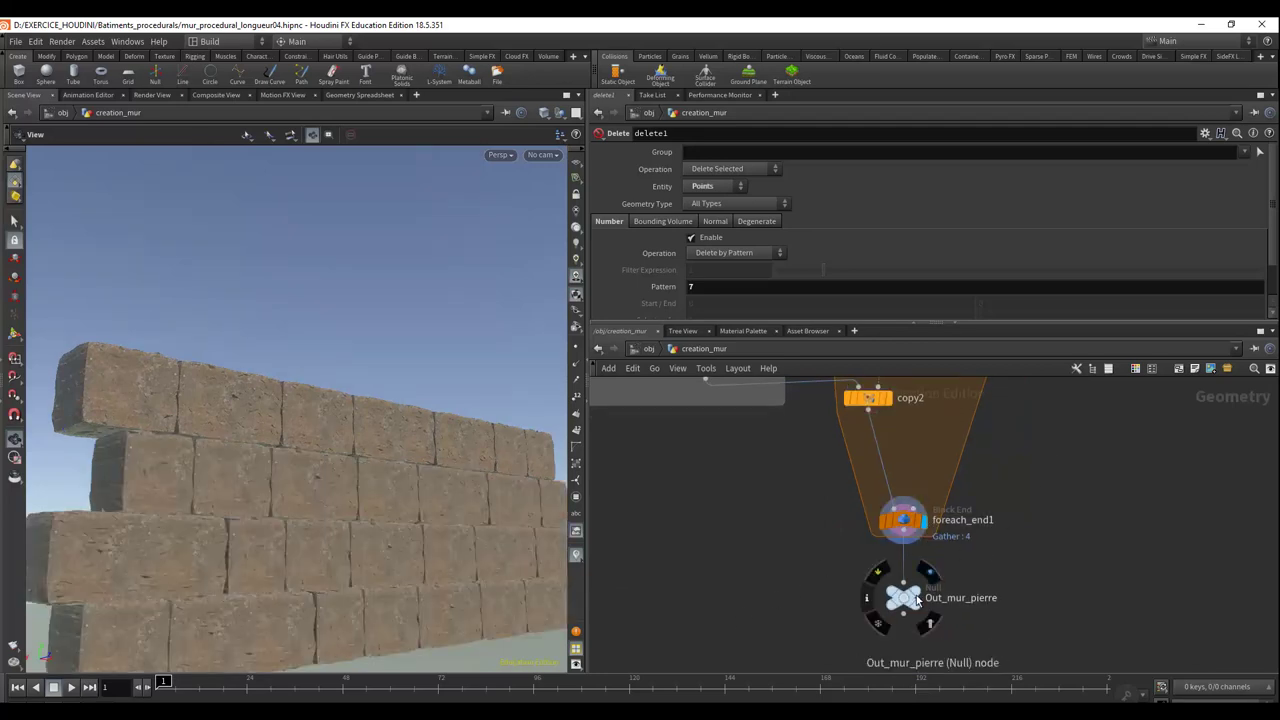
mouse_move(451, 554)
left_mouse_down()
mouse_move(409, 571)
mouse_move(403, 557)
mouse_move(523, 551)
left_mouse_up()
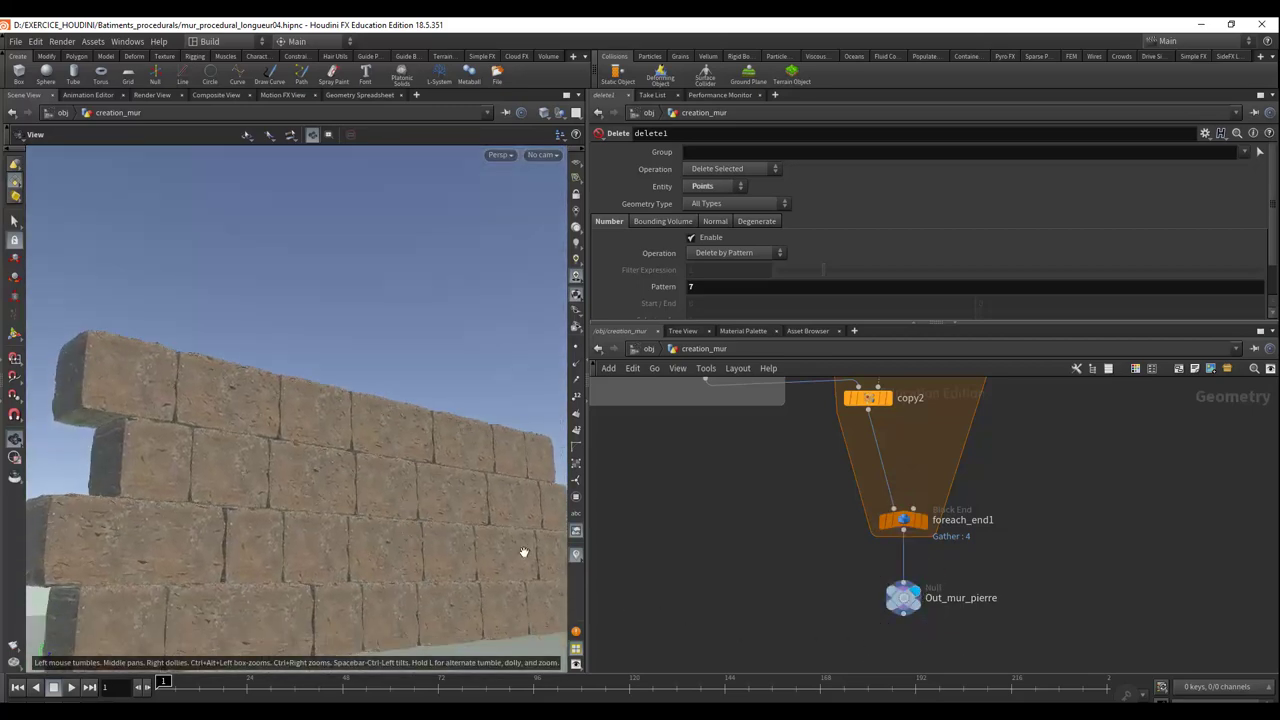
middle_click_drag(880, 385, 883, 600)
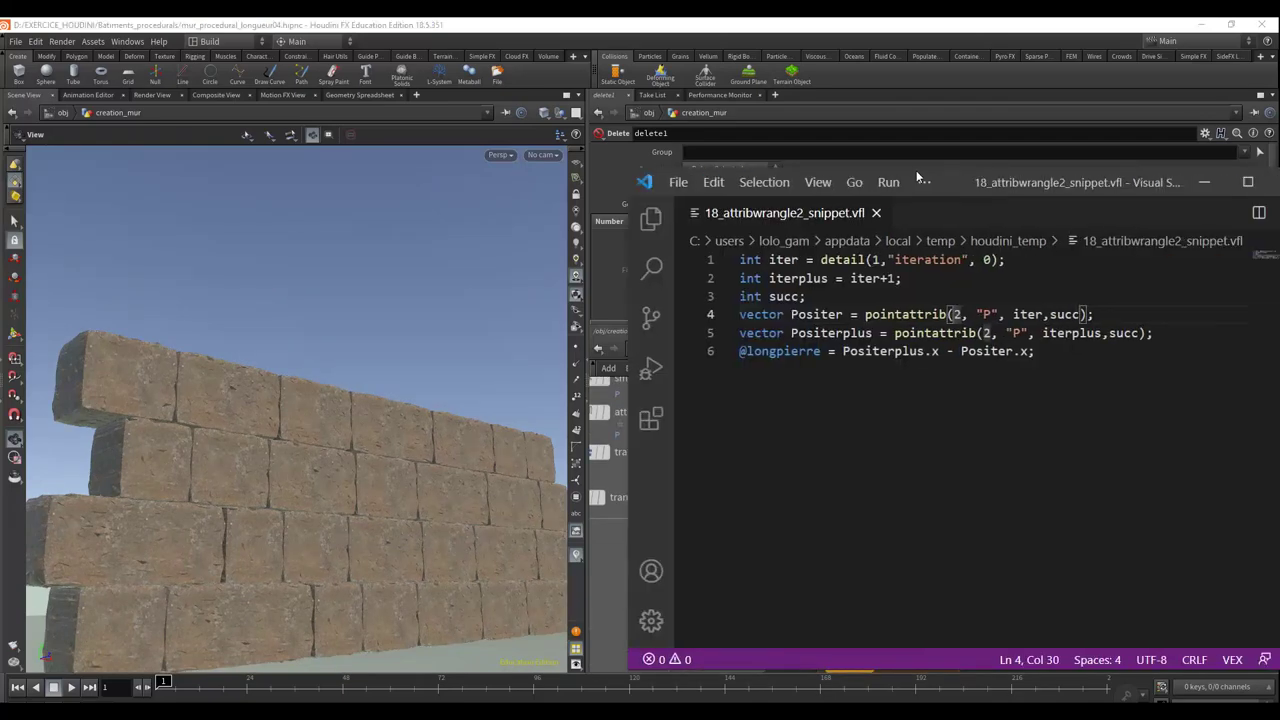
Position the VS Code window showing 18_attribwrangle2_snippet.vfl beside the Houdini wall view
left_click_drag(916, 170, 808, 157)
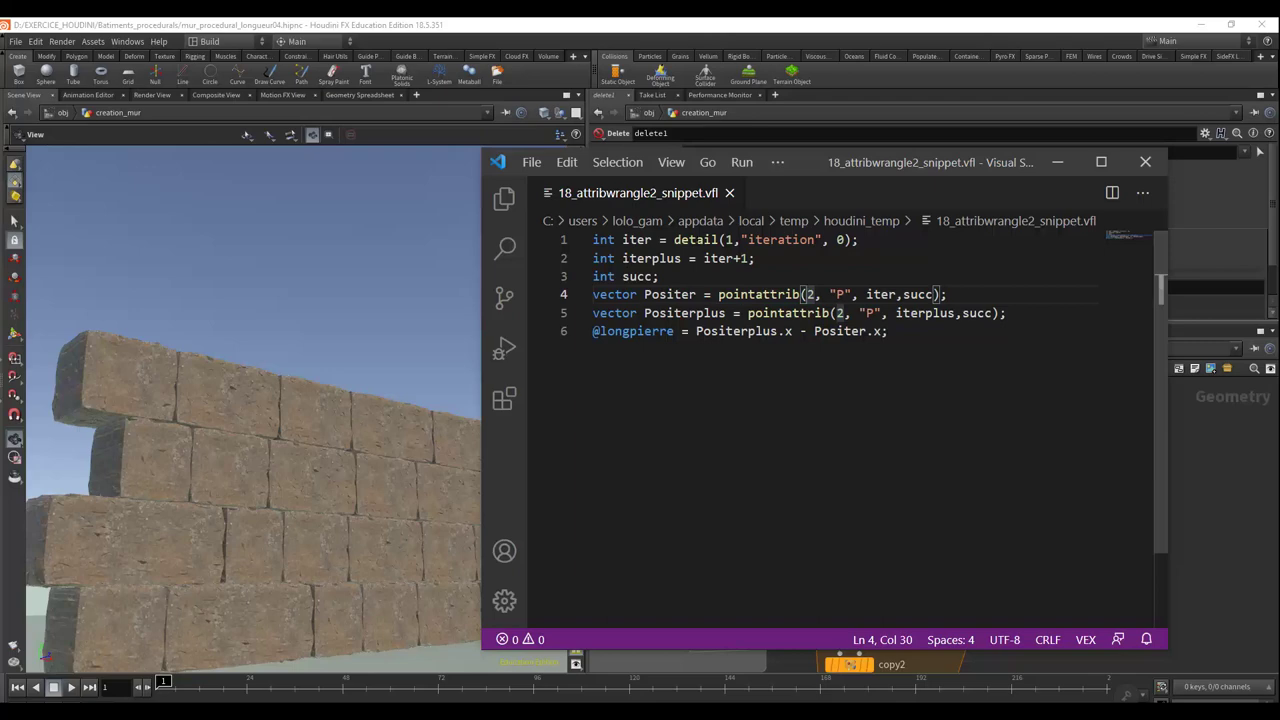
mouse_move(812, 161)
left_mouse_down()
mouse_move(829, 160)
mouse_move(818, 162)
left_mouse_up()
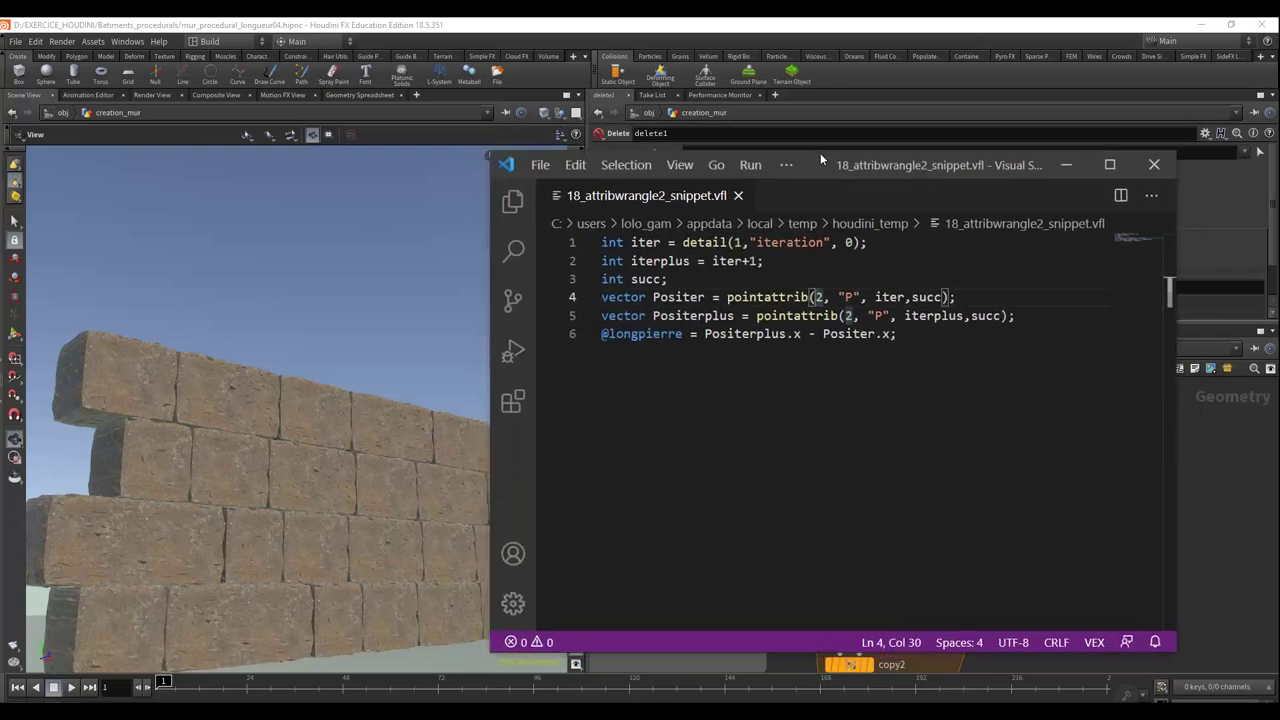
left_click_drag(828, 170, 903, 165)
left_click(1150, 42)
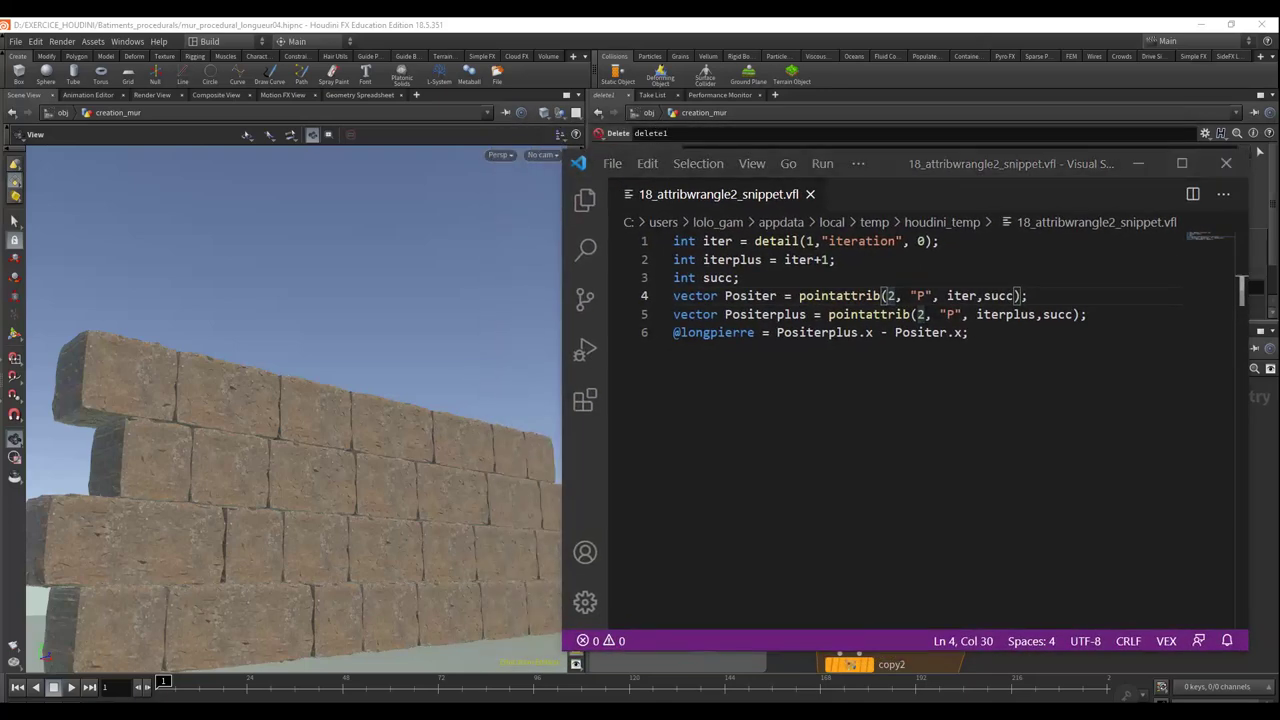